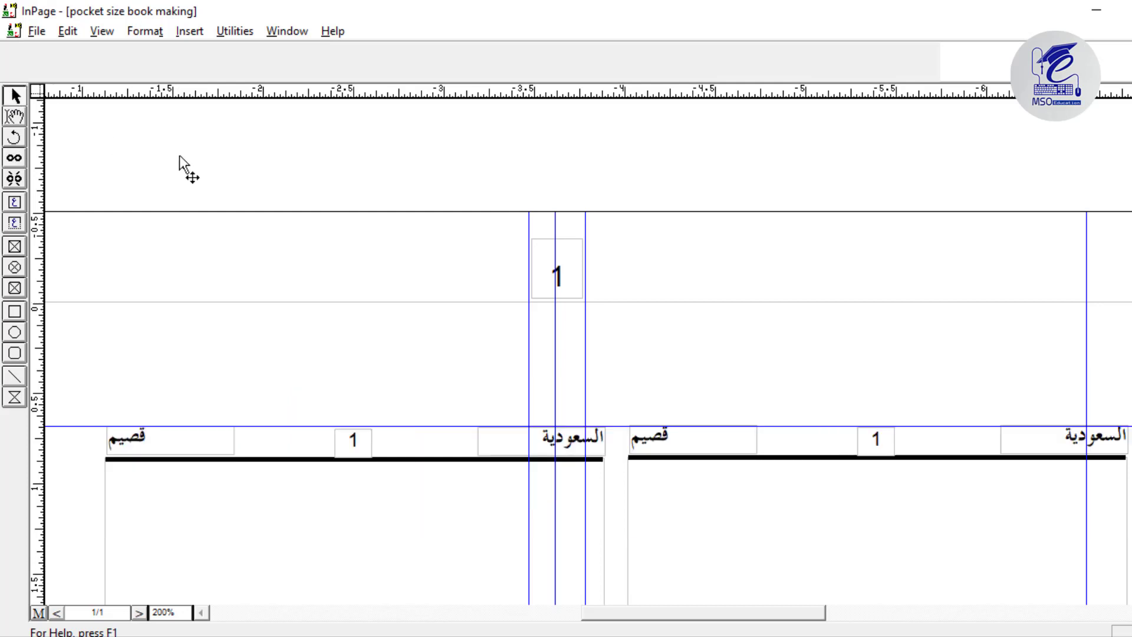
Link the main text frame of the upper right mini-page to the main text frame of the upper left one
{"action": "left_click", "coordinate": [15, 160]}
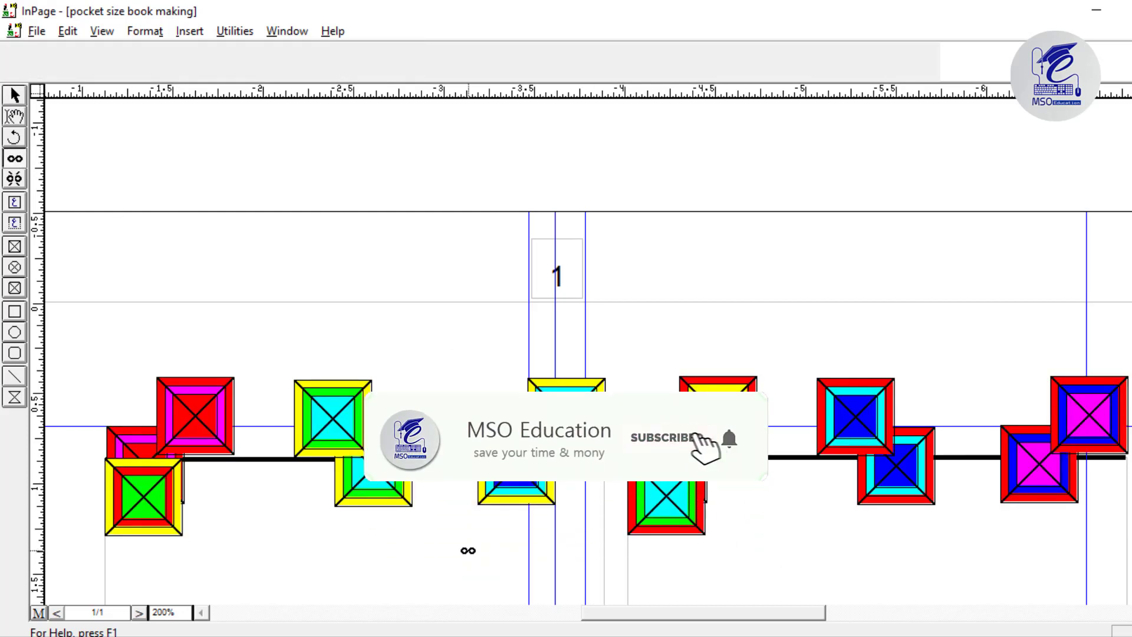
{"action": "left_click", "coordinate": [468, 552]}
{"action": "key", "text": "ctrl+5"}
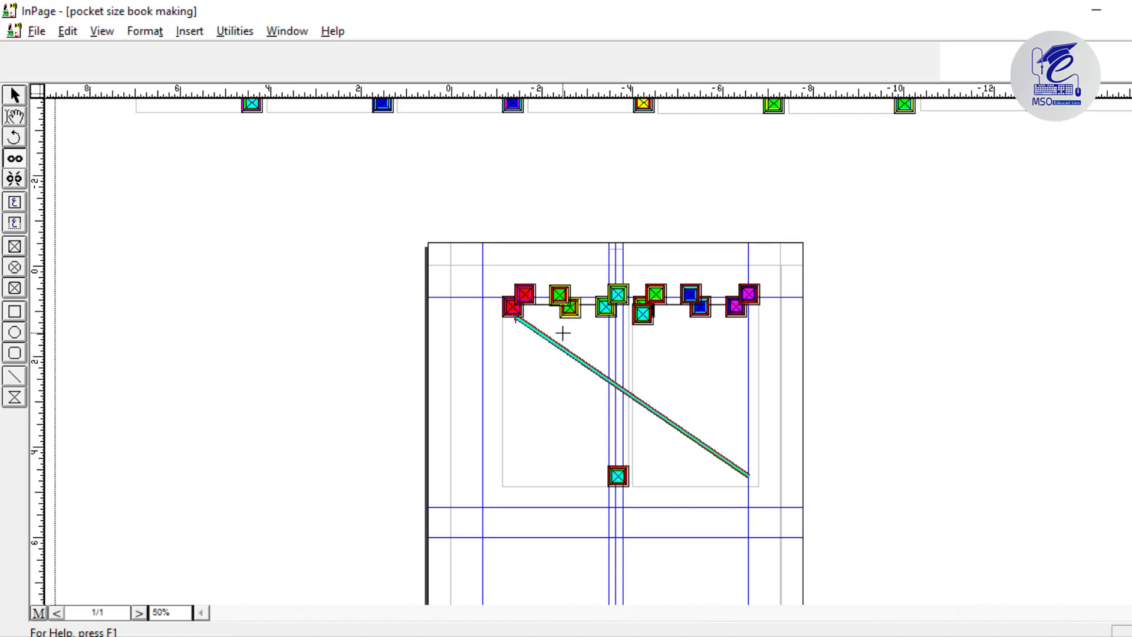
{"action": "key", "text": "ctrl+2"}
{"action": "key", "text": "ctrl+1"}
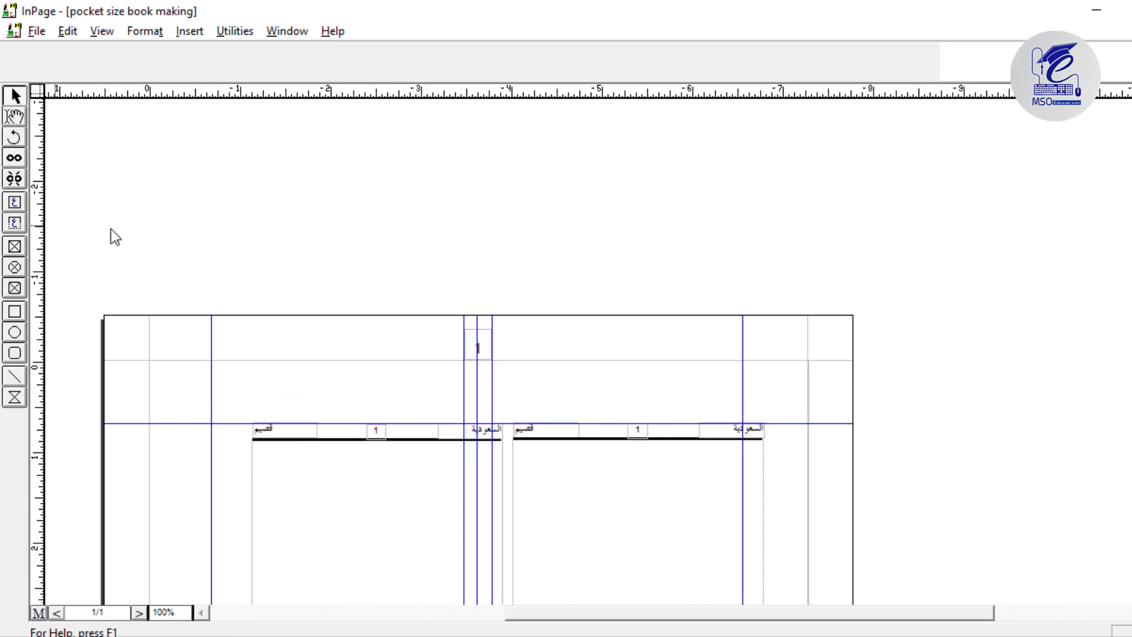
Change the page number in the header of the upper left mini-page to 2
{"action": "left_click", "coordinate": [375, 437]}
{"action": "key", "text": "ctrl+2"}
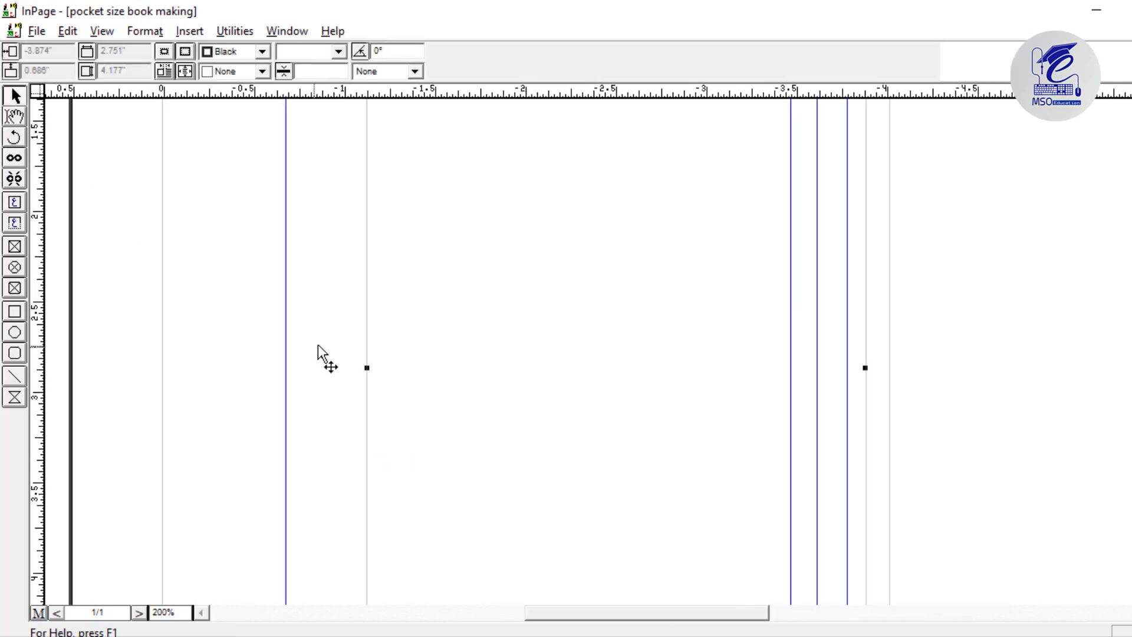
{"action": "left_click", "coordinate": [612, 439]}
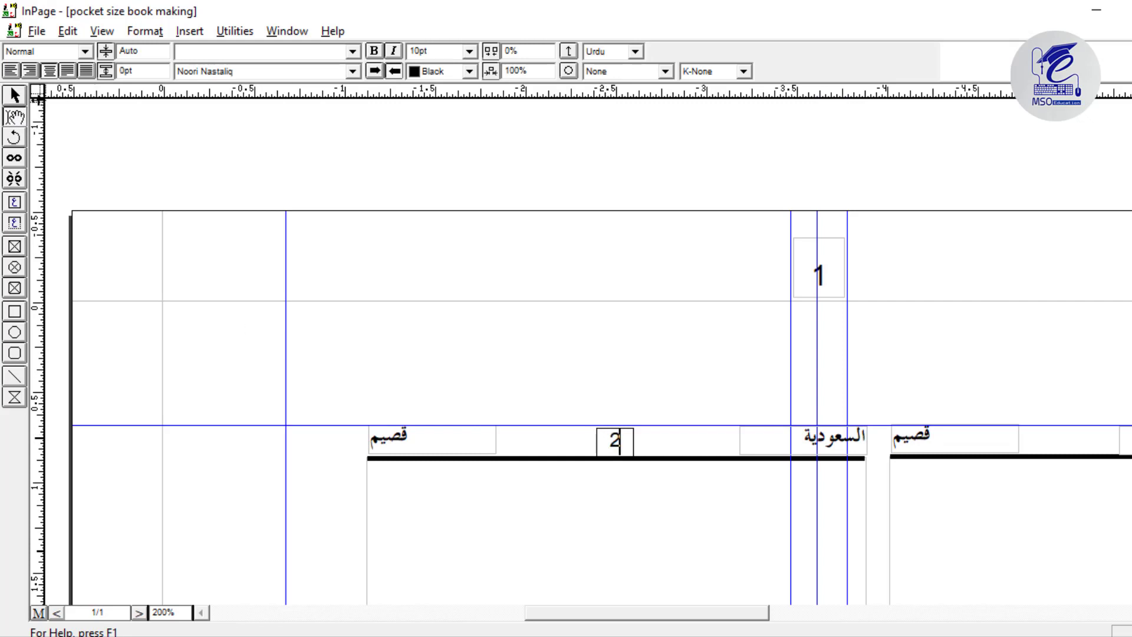
{"action": "left_click", "coordinate": [15, 96]}
Enter four placeholder Urdu lines in page 1's main frame: سکد جکاسد, سکلد جاسکد, سکلد جفاسکلاس and سدکفجاسکلد
{"action": "left_click", "coordinate": [728, 528]}
{"action": "left_click", "coordinate": [937, 538]}
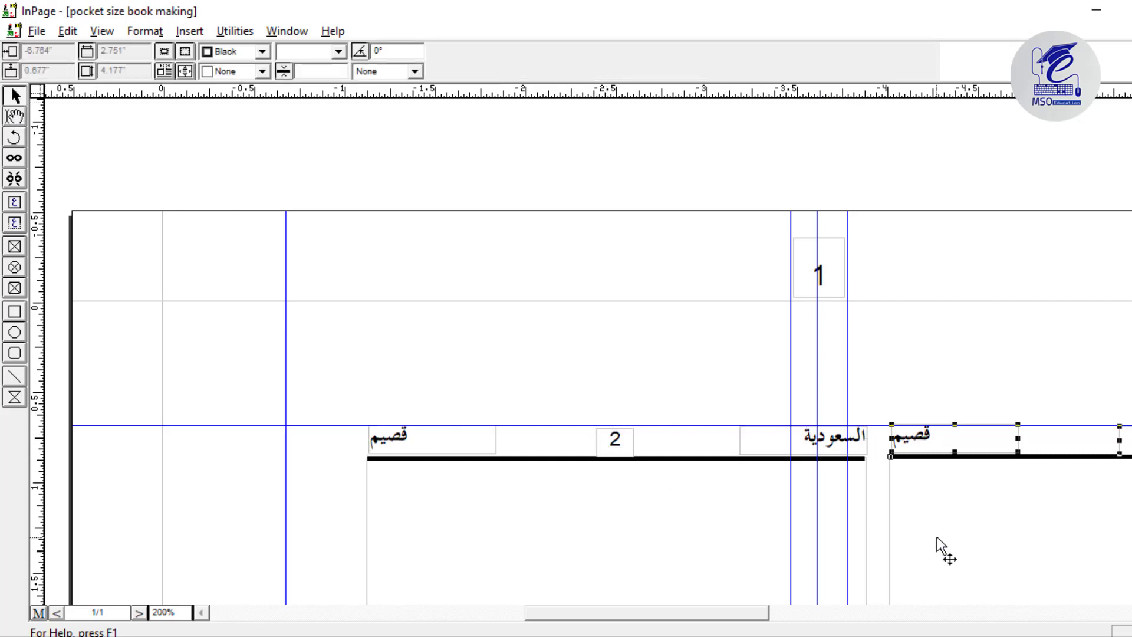
{"action": "key", "text": "ctrl+1"}
{"action": "key", "text": "ctrl+5"}
{"action": "key", "text": "ctrl+1"}
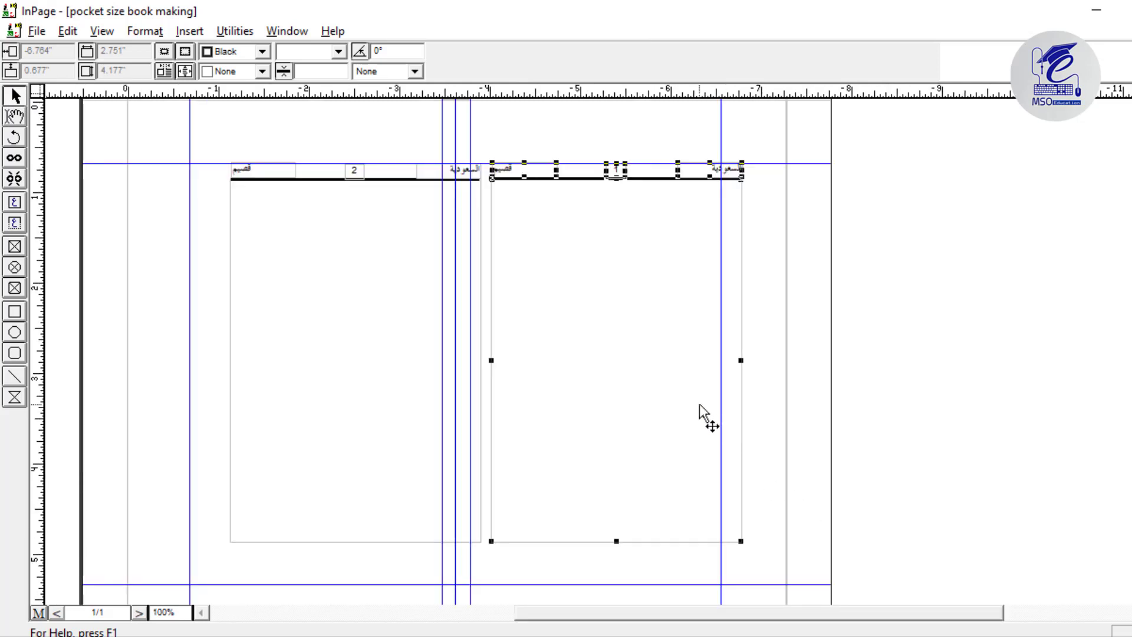
{"action": "left_click", "coordinate": [15, 116]}
{"action": "left_click", "coordinate": [653, 220]}
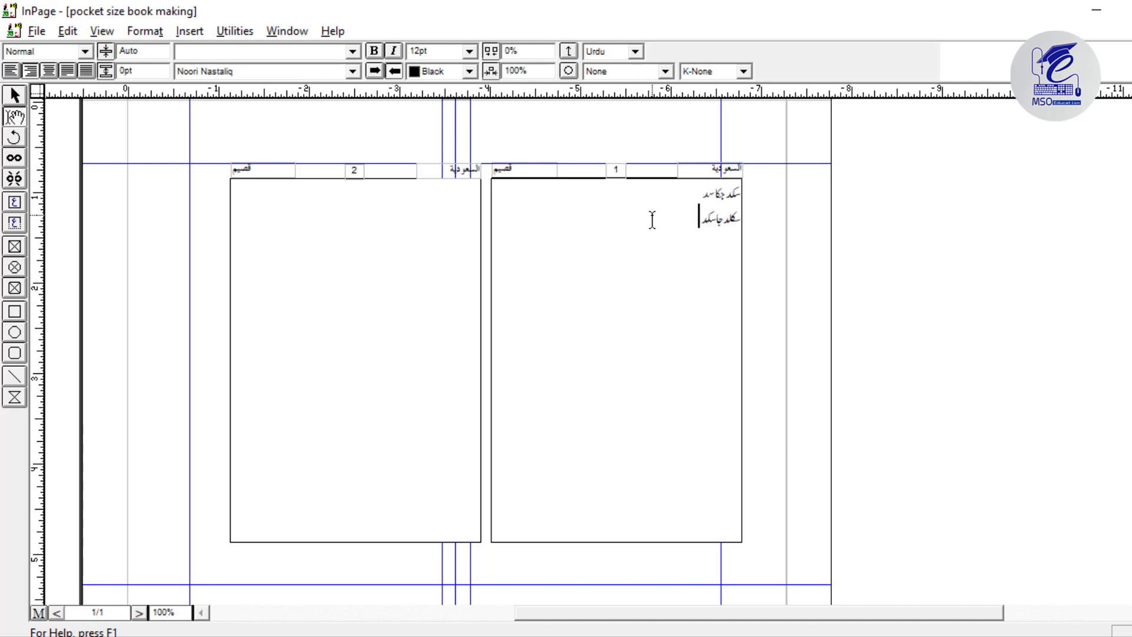
{"action": "type", "text": "سکلد جفاسکاس "}
{"action": "type", "text": "سدکھجاسکلد"}
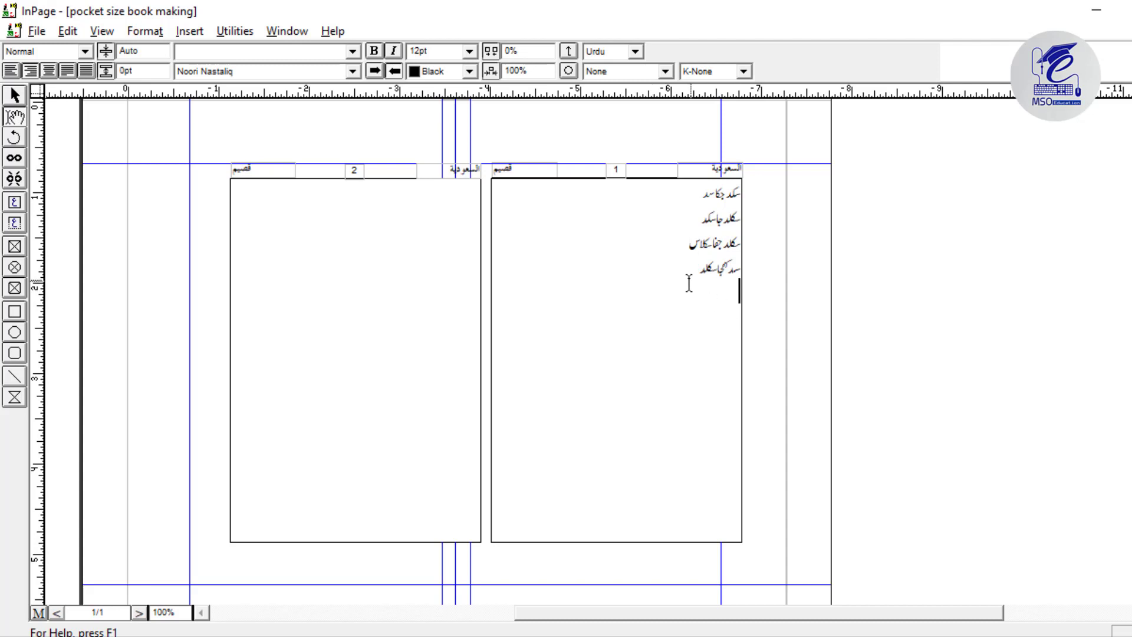
Copy the four placeholder lines and paste them repeatedly below until the text flows from page 1 into page 2's frame
{"action": "key", "text": "ctrl+a"}
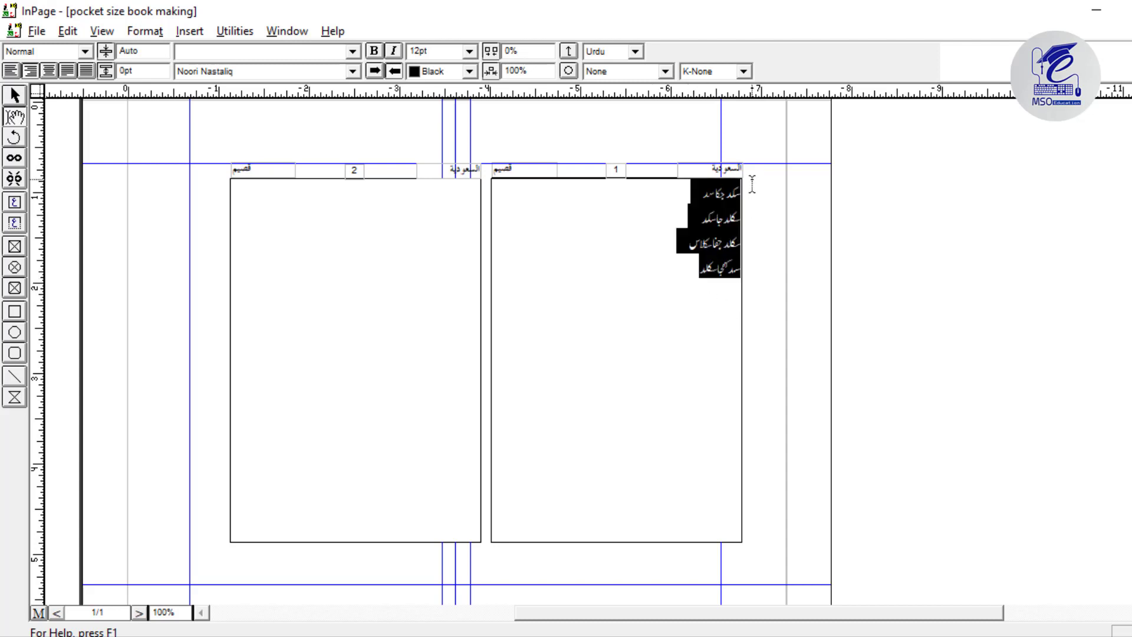
{"action": "type", "text": "سکد جکاسد سکلد جاسکد سکلد جفاسکلاس سدکھجاسکلد"}
{"action": "type", "text": "سکد جکا سد سکلد جاسکد سکلد جفا سکلاس سد کہجا سکلد"}
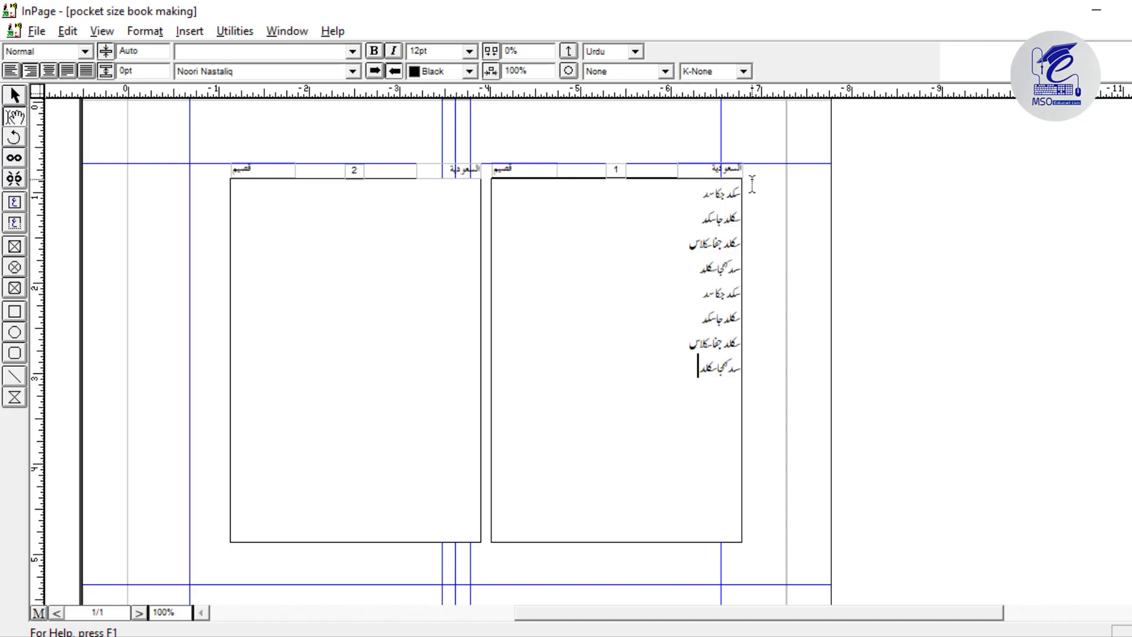
{"action": "key", "text": "Return"}
{"action": "type", "text": "سکد جکا سد سکلد جاسکد سکلد جفا سکلاس سد کہجا سکلد"}
{"action": "type", "text": "سکد جکا سد سکلد جا سکد سکلد جفا سکلاس سد کجا سکلد"}
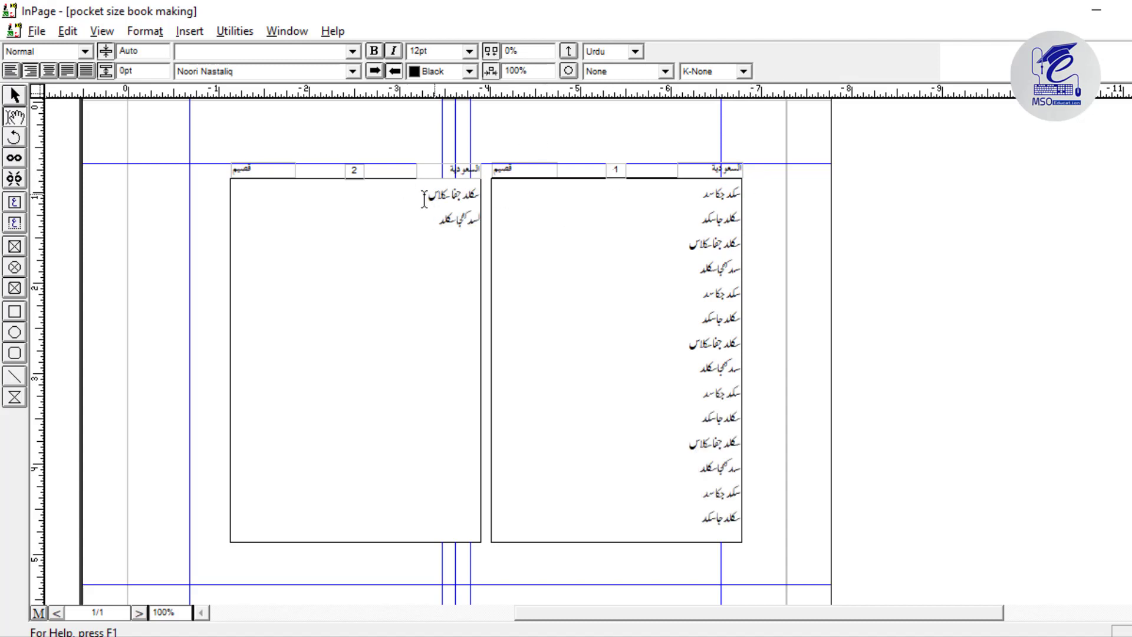
{"action": "key", "text": "ctrl+2"}
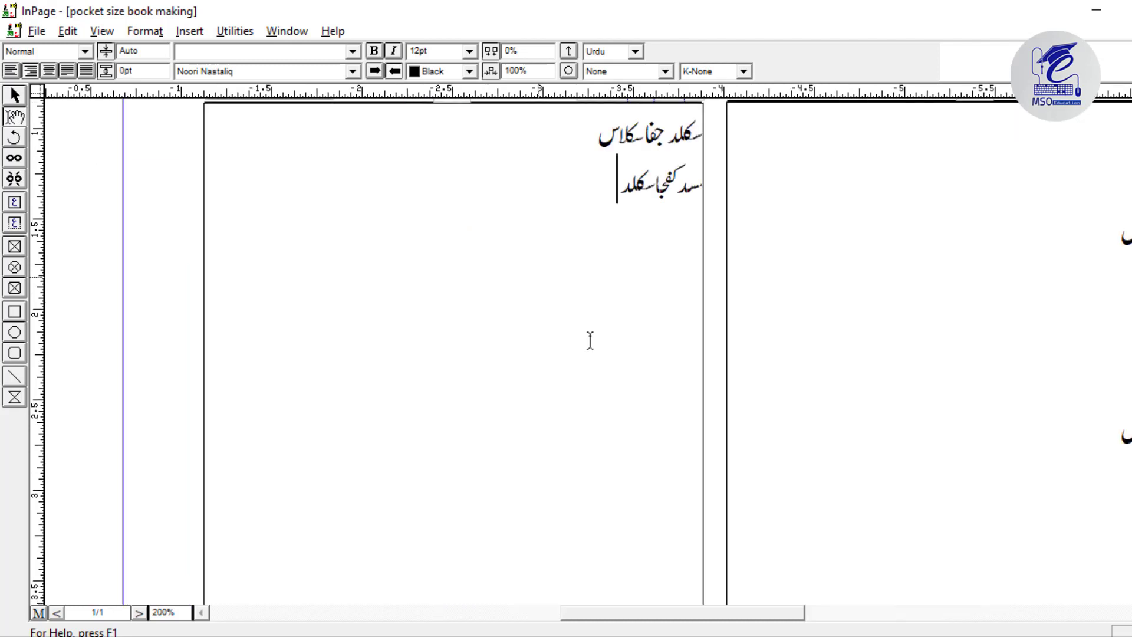
{"action": "left_click_drag", "start_coordinate": [855, 301], "coordinate": [410, 504]}
{"action": "left_click_drag", "start_coordinate": [536, 390], "coordinate": [695, 372]}
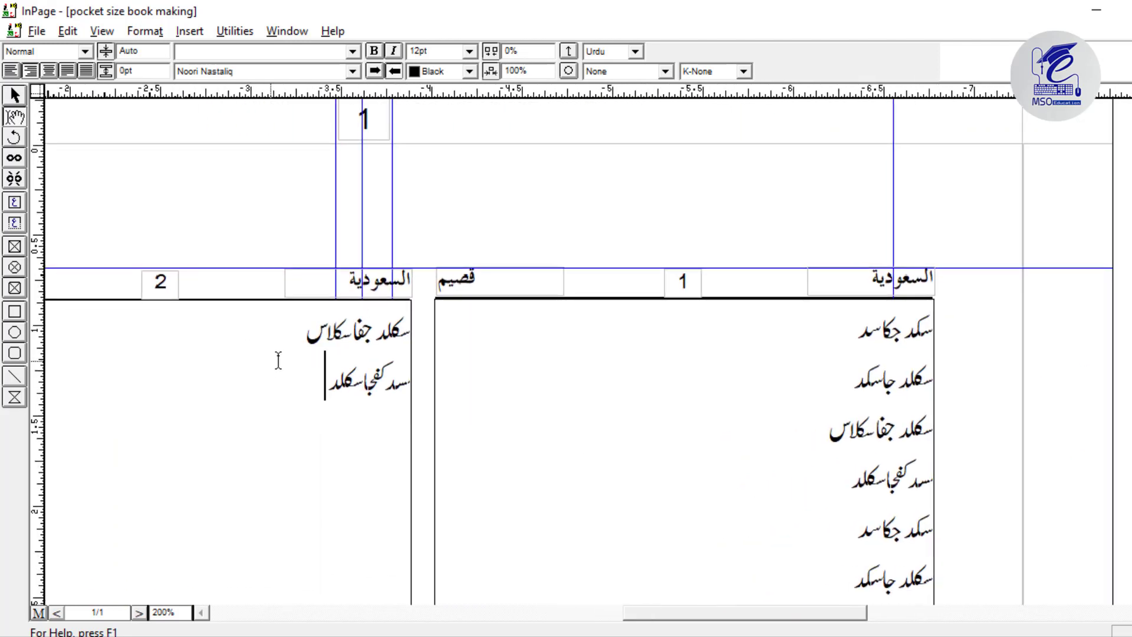
{"action": "left_click", "coordinate": [14, 95]}
{"action": "left_click", "coordinate": [247, 305]}
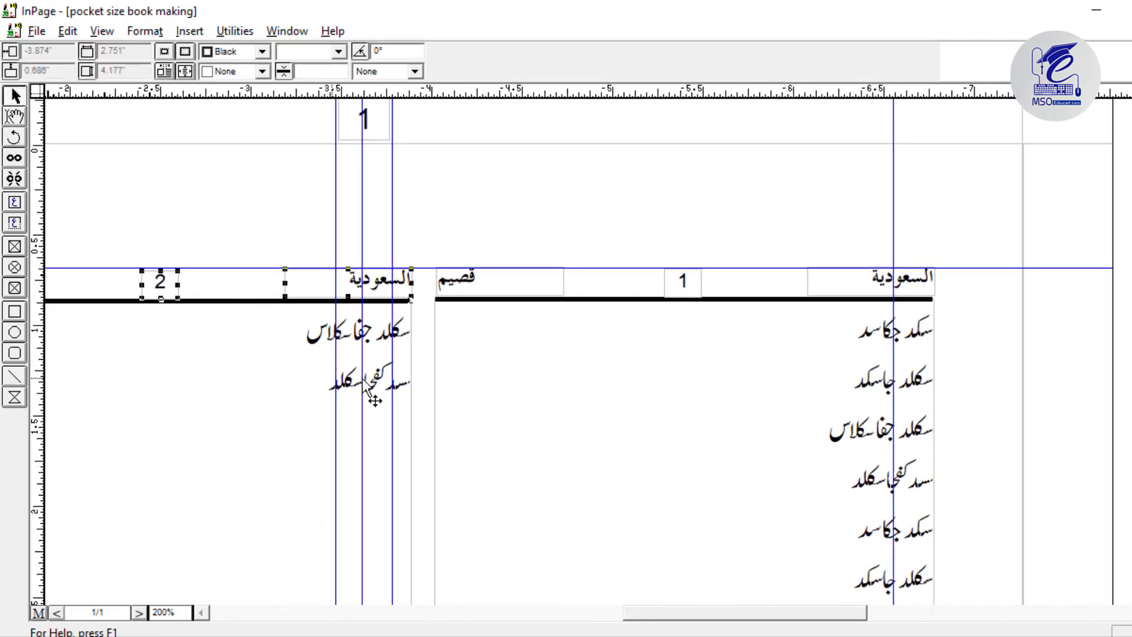
{"action": "left_click", "coordinate": [507, 501]}
{"action": "scroll", "coordinate": [552, 581], "scroll_direction": "down", "scroll_amount": 2}
{"action": "key", "text": "Delete"}
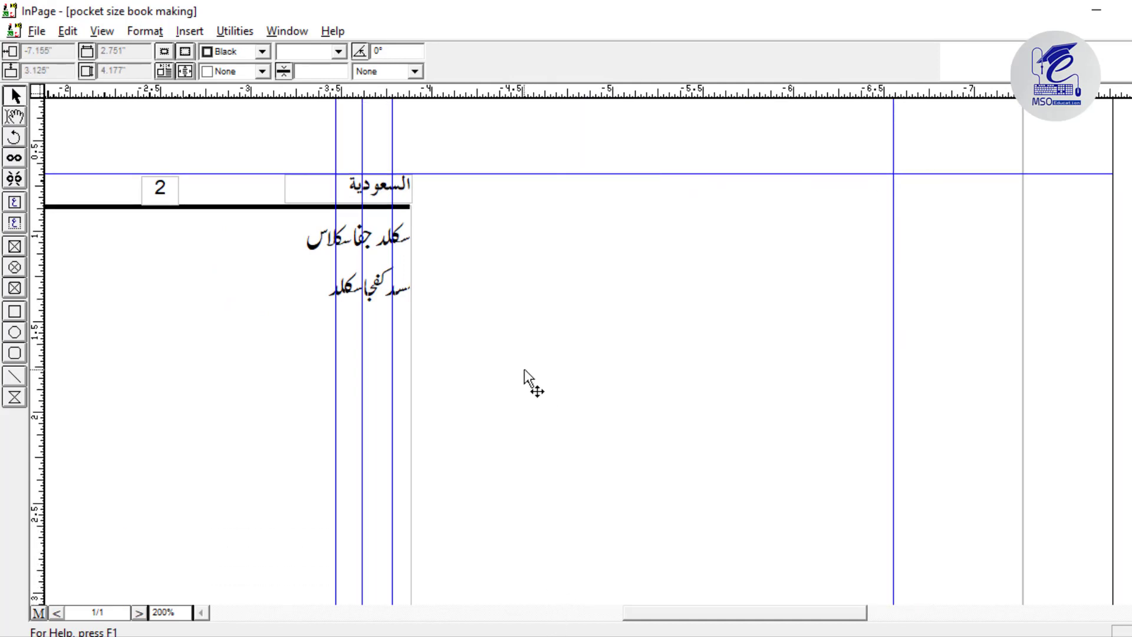
{"action": "left_click_drag", "start_coordinate": [525, 369], "coordinate": [524, 369]}
Paste the copied placeholder lines repeatedly into one of the spare mini-page frames above the sheet until it overflows
{"action": "scroll", "coordinate": [590, 266], "scroll_direction": "up", "scroll_amount": 5}
{"action": "scroll", "coordinate": [654, 164], "scroll_direction": "up", "scroll_amount": 10}
{"action": "left_click_drag", "start_coordinate": [656, 411], "coordinate": [629, 407]}
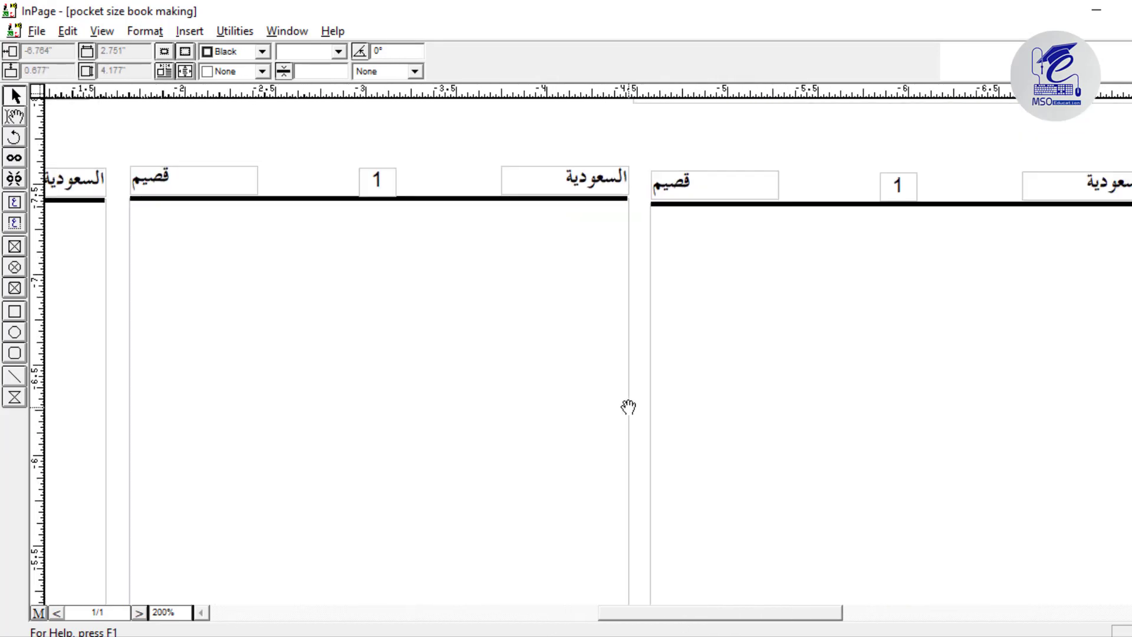
{"action": "left_click", "coordinate": [904, 357]}
{"action": "left_click", "coordinate": [572, 343]}
{"action": "left_click", "coordinate": [919, 387]}
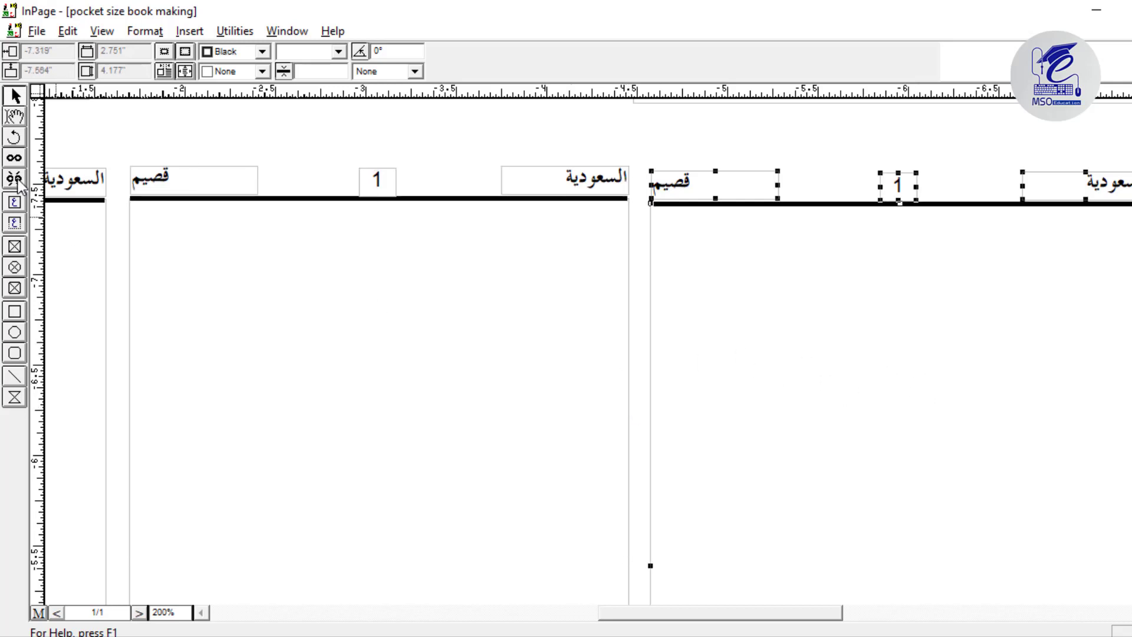
{"action": "left_click", "coordinate": [14, 158]}
{"action": "left_click", "coordinate": [13, 117]}
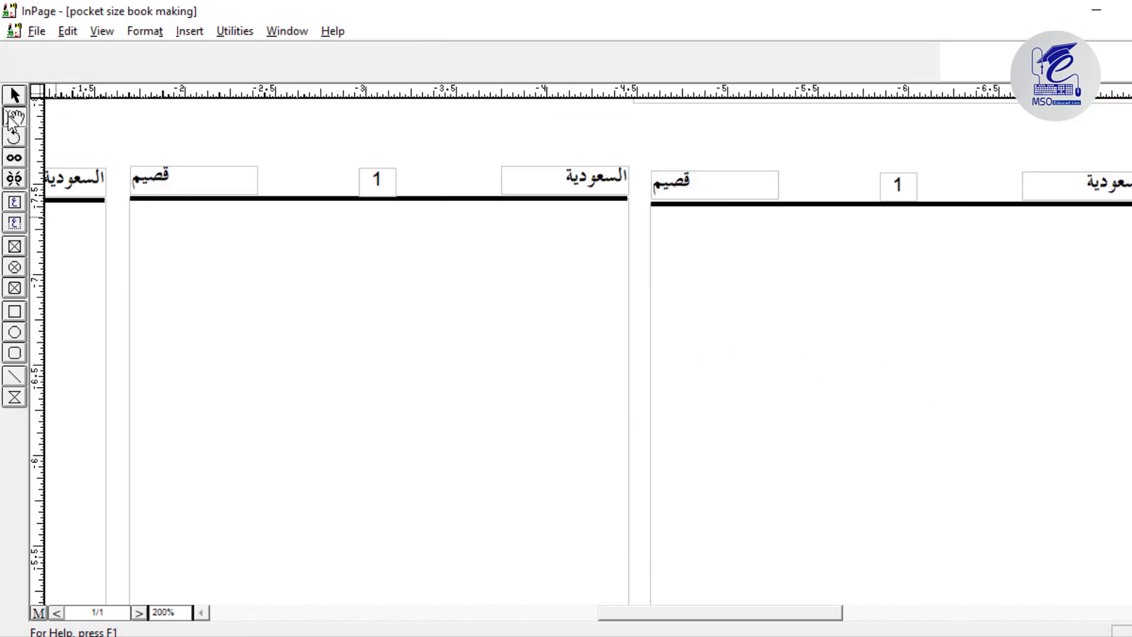
{"action": "left_click", "coordinate": [1017, 383]}
{"action": "key", "text": "ctrl+v"}
{"action": "key", "text": "ctrl+v"}
{"action": "key", "text": "ctrl+v"}
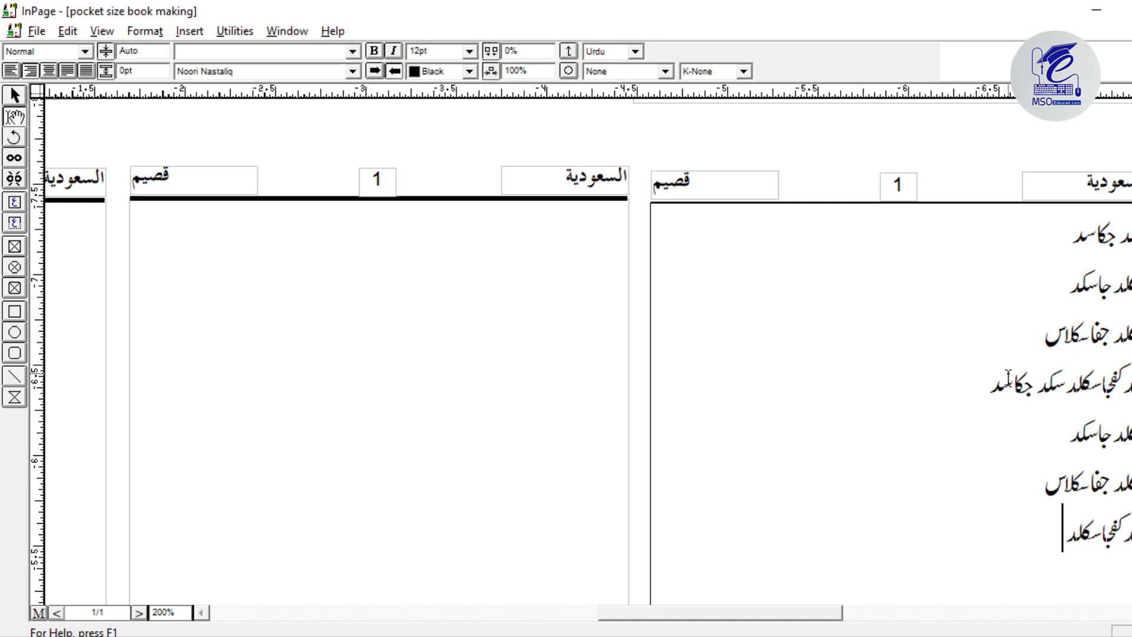
{"action": "key", "text": "ctrl+1"}
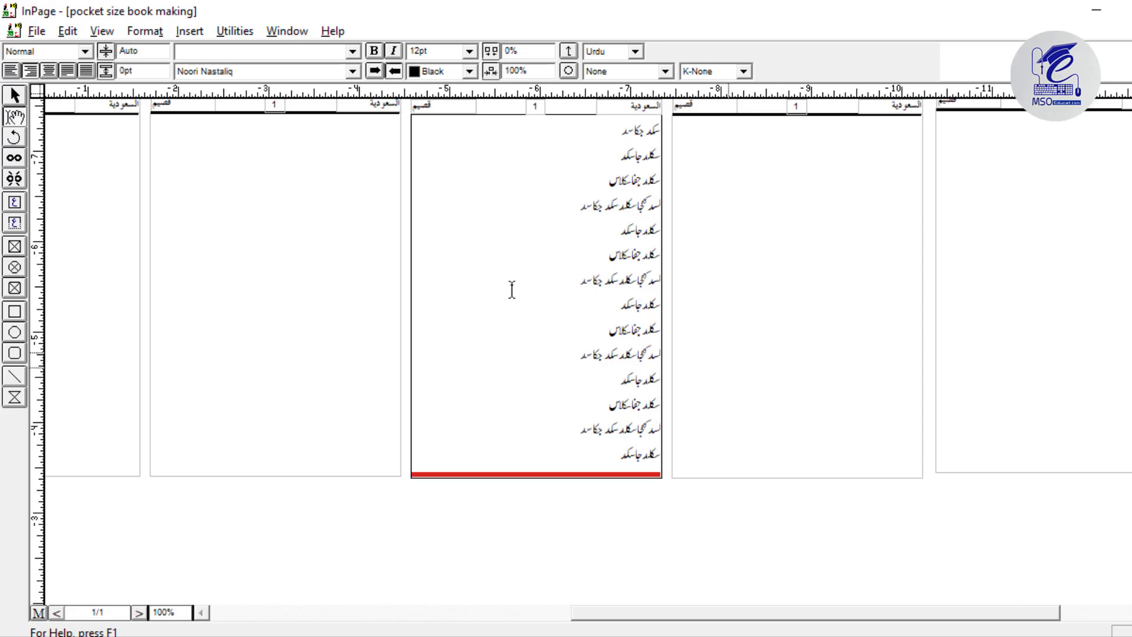
Move the filled spare mini-page and the empty one to its left together onto the lower half of the sheet
{"action": "left_click", "coordinate": [15, 157]}
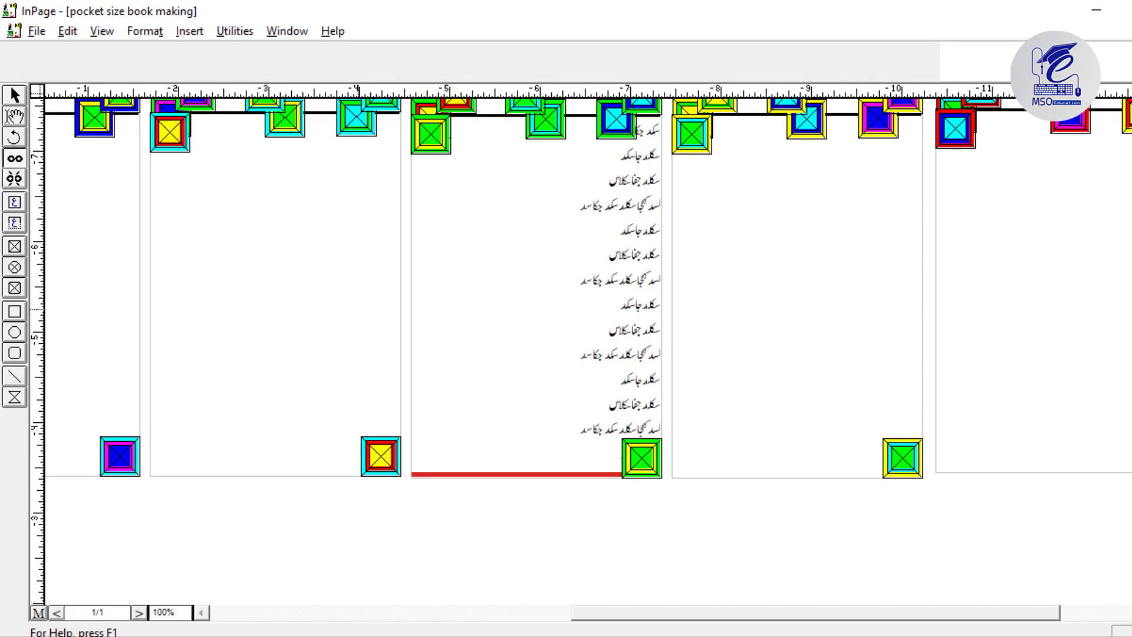
{"action": "left_click", "coordinate": [15, 96]}
{"action": "left_click", "coordinate": [498, 285]}
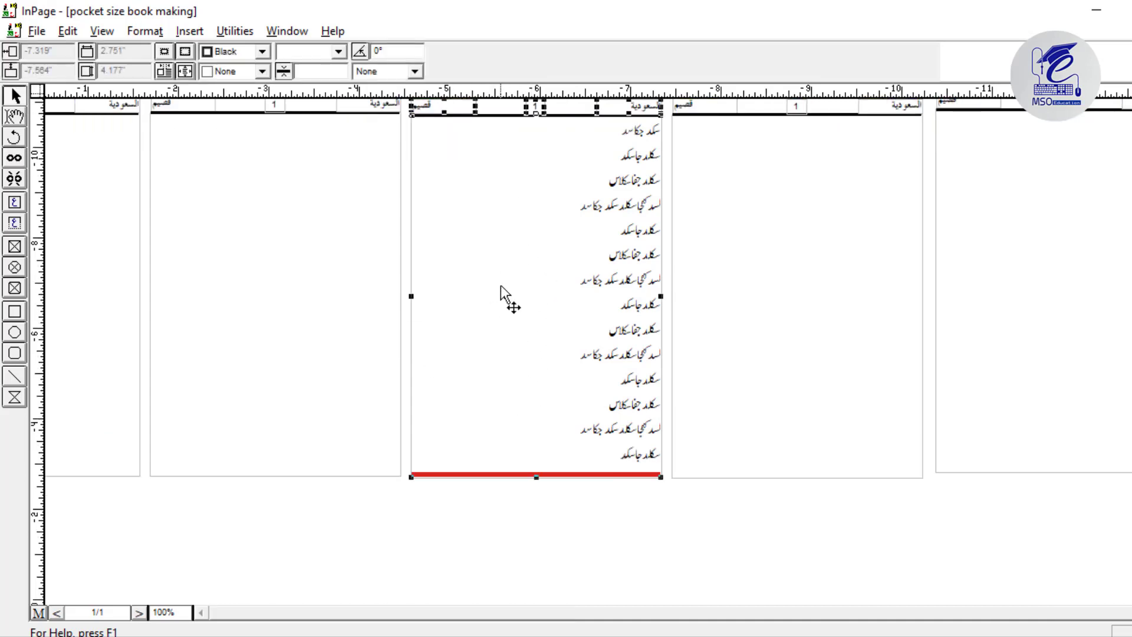
{"action": "key", "text": "ctrl+5"}
{"action": "scroll", "coordinate": [770, 489], "scroll_direction": "down", "scroll_amount": 5}
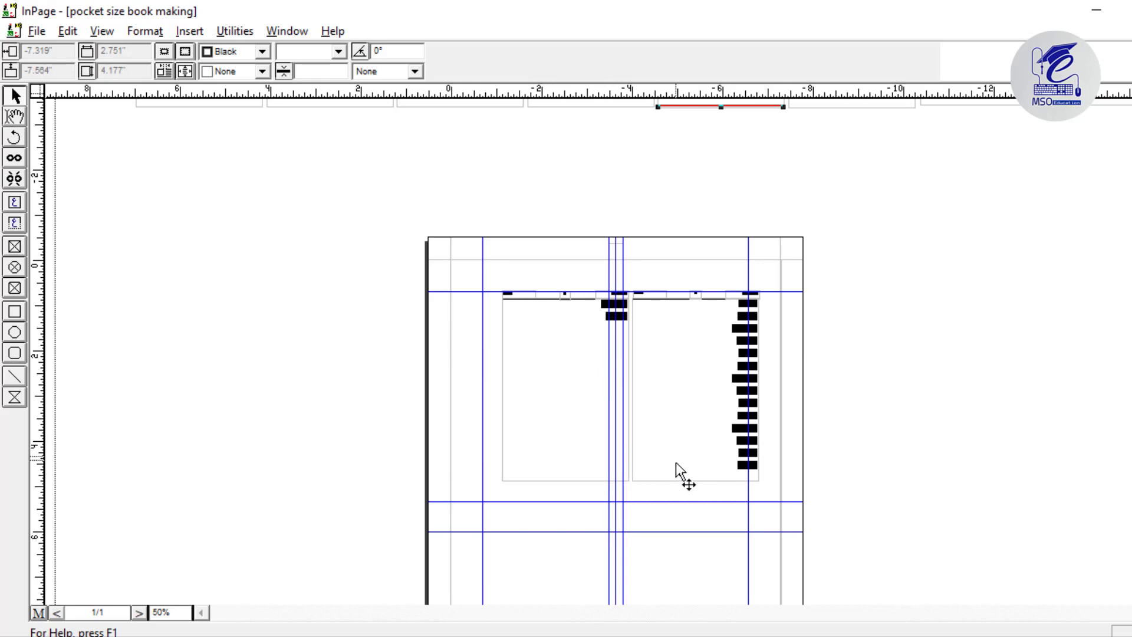
{"action": "scroll", "coordinate": [708, 437], "scroll_direction": "up", "scroll_amount": 5}
{"action": "scroll", "coordinate": [647, 347], "scroll_direction": "down", "scroll_amount": 4}
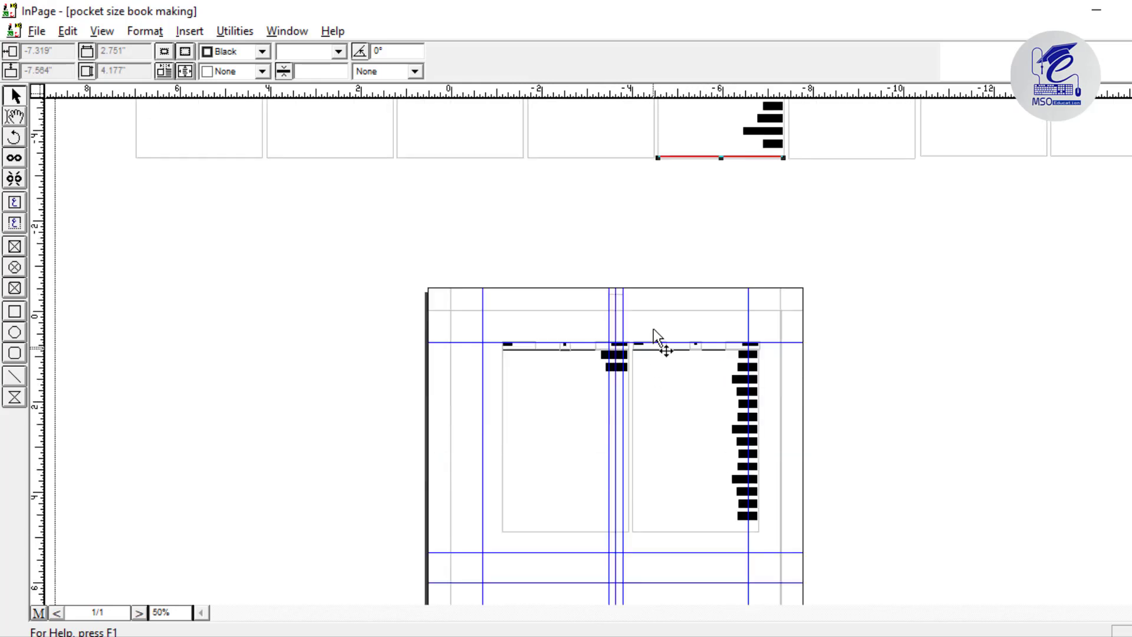
{"action": "left_click", "coordinate": [619, 130], "text": "shift"}
{"action": "left_click_drag", "start_coordinate": [701, 142], "coordinate": [666, 595]}
{"action": "scroll", "coordinate": [687, 492], "scroll_direction": "down", "scroll_amount": 3}
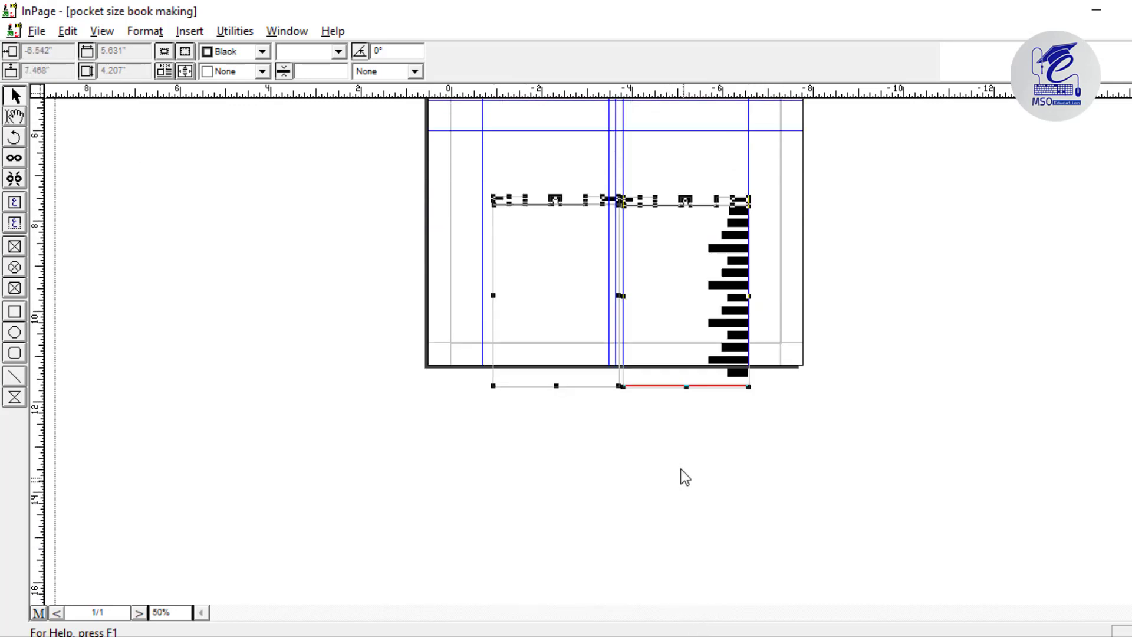
Link the overflowing lower right frame to the empty lower left frame so its text continues there
{"action": "left_click", "coordinate": [14, 158]}
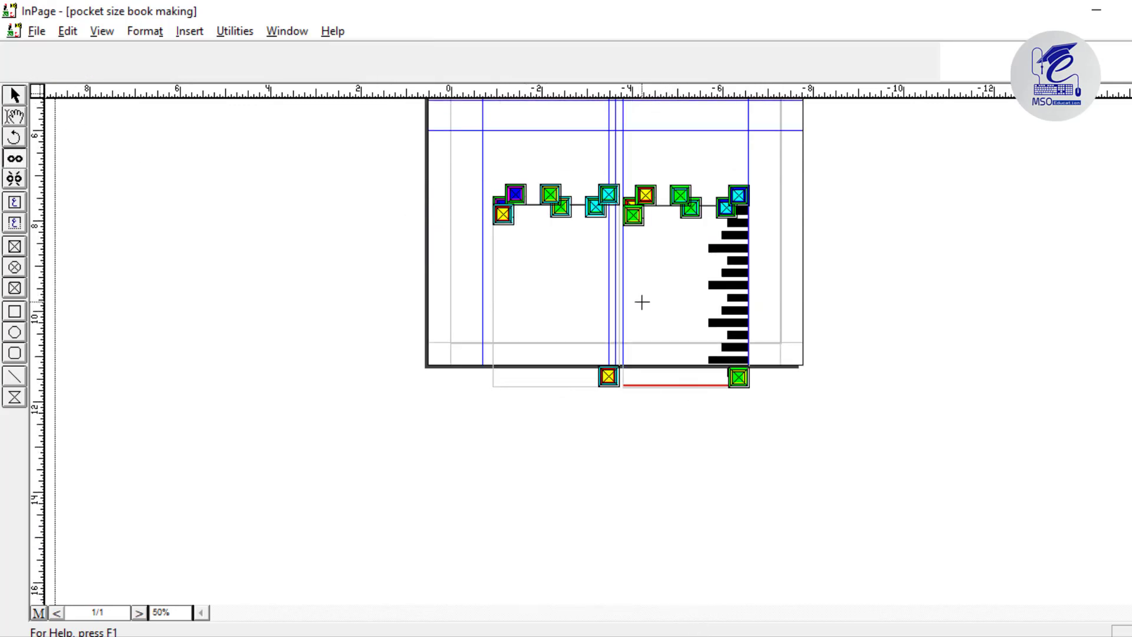
{"action": "left_click", "coordinate": [583, 297]}
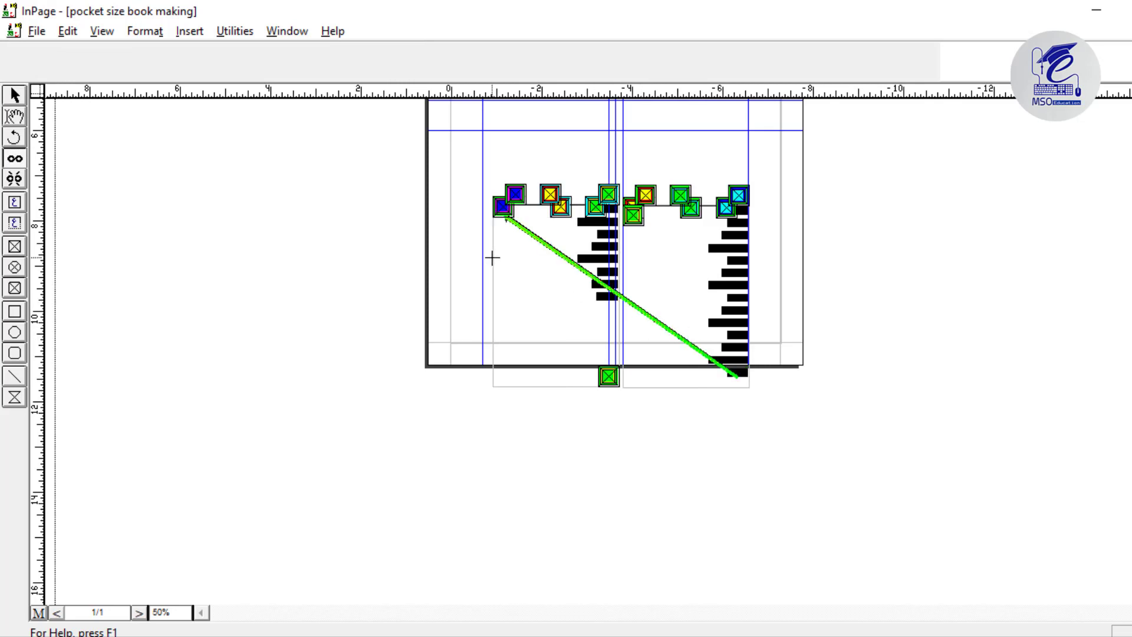
{"action": "key", "text": "F6"}
{"action": "left_click_drag", "start_coordinate": [784, 468], "coordinate": [624, 45]}
{"action": "left_click_drag", "start_coordinate": [718, 401], "coordinate": [619, 38]}
{"action": "left_click_drag", "start_coordinate": [655, 574], "coordinate": [712, 157]}
{"action": "left_click_drag", "start_coordinate": [565, 221], "coordinate": [525, 448]}
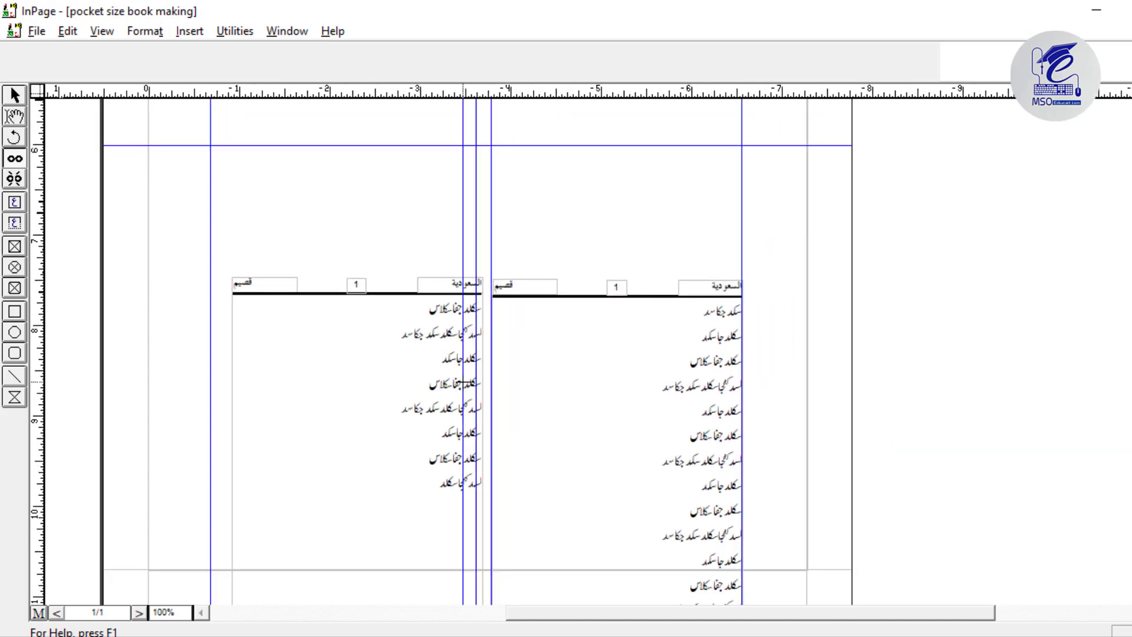
Try to link the two lower mini-page frames again while both already contain text
{"action": "left_click", "coordinate": [13, 97]}
{"action": "left_click", "coordinate": [376, 360]}
{"action": "left_click", "coordinate": [630, 428], "text": "shift"}
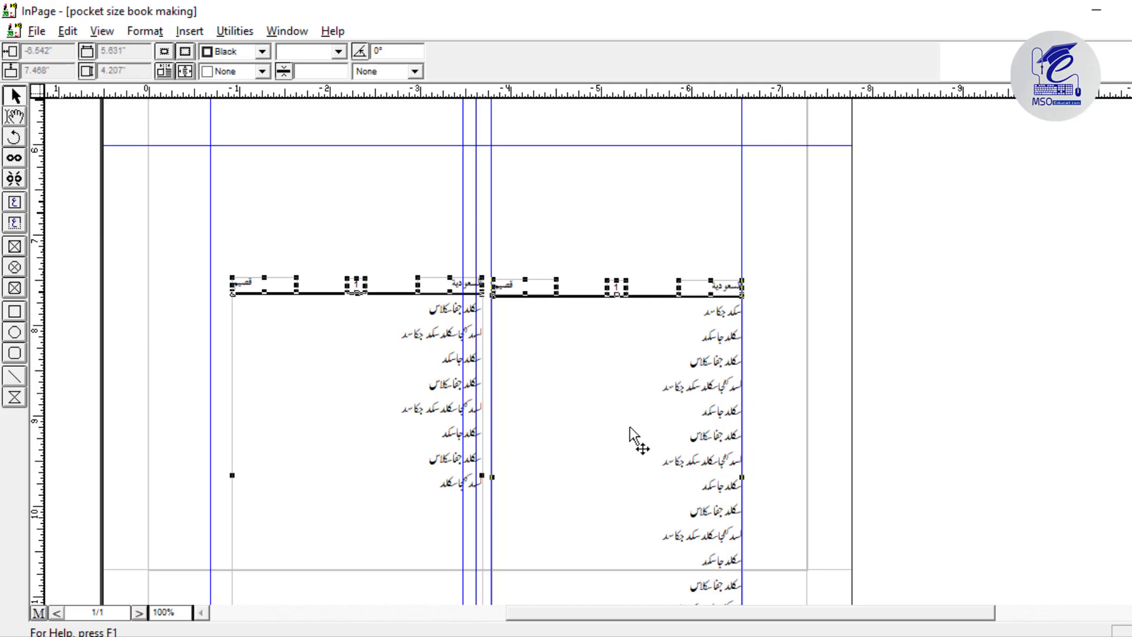
{"action": "left_click", "coordinate": [15, 159]}
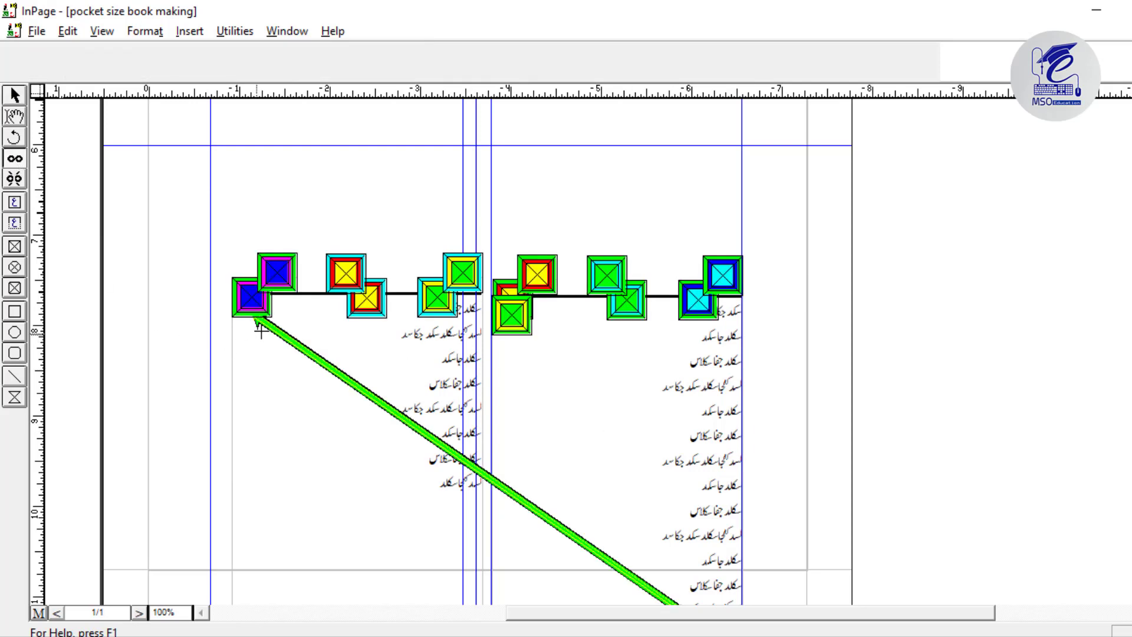
{"action": "left_click", "coordinate": [592, 435]}
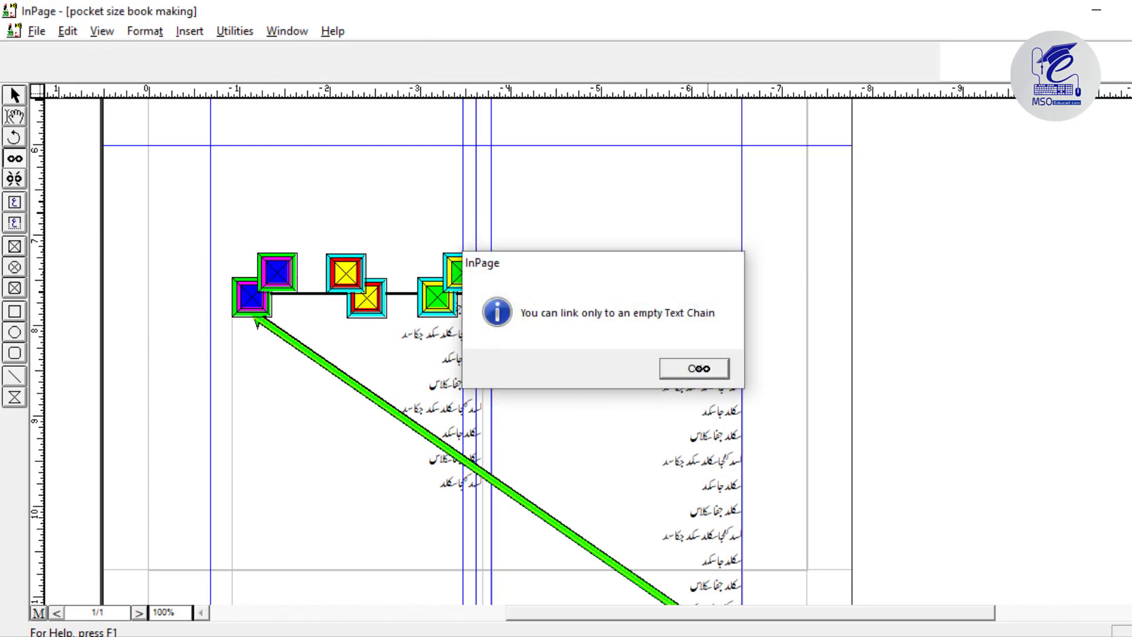
{"action": "left_click", "coordinate": [709, 369]}
Unlink the two lower mini-page frames and delete all placeholder text from the lower right frame
{"action": "left_click", "coordinate": [14, 178]}
{"action": "left_click", "coordinate": [630, 362]}
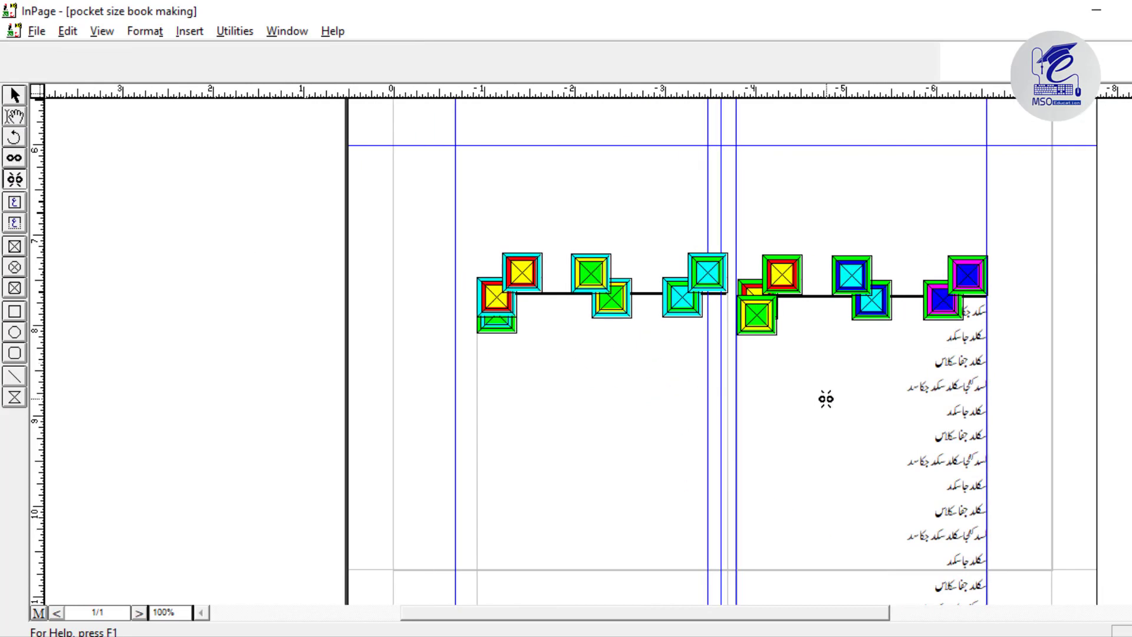
{"action": "left_click", "coordinate": [18, 95]}
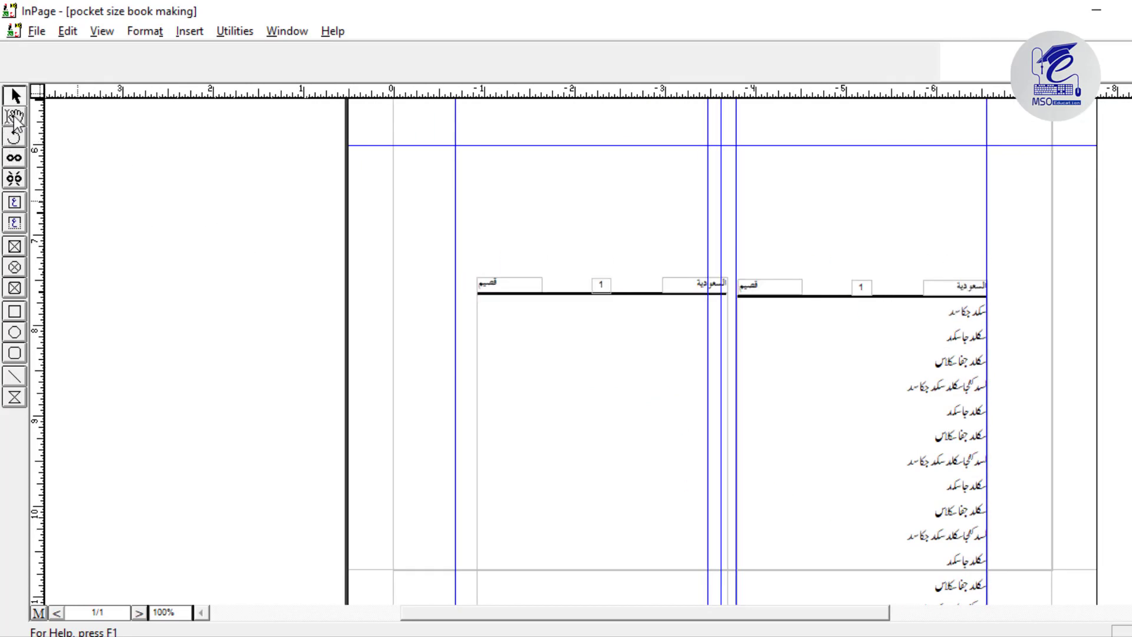
{"action": "left_click", "coordinate": [842, 357]}
{"action": "key", "text": "ctrl+a"}
{"action": "key", "text": "Delete"}
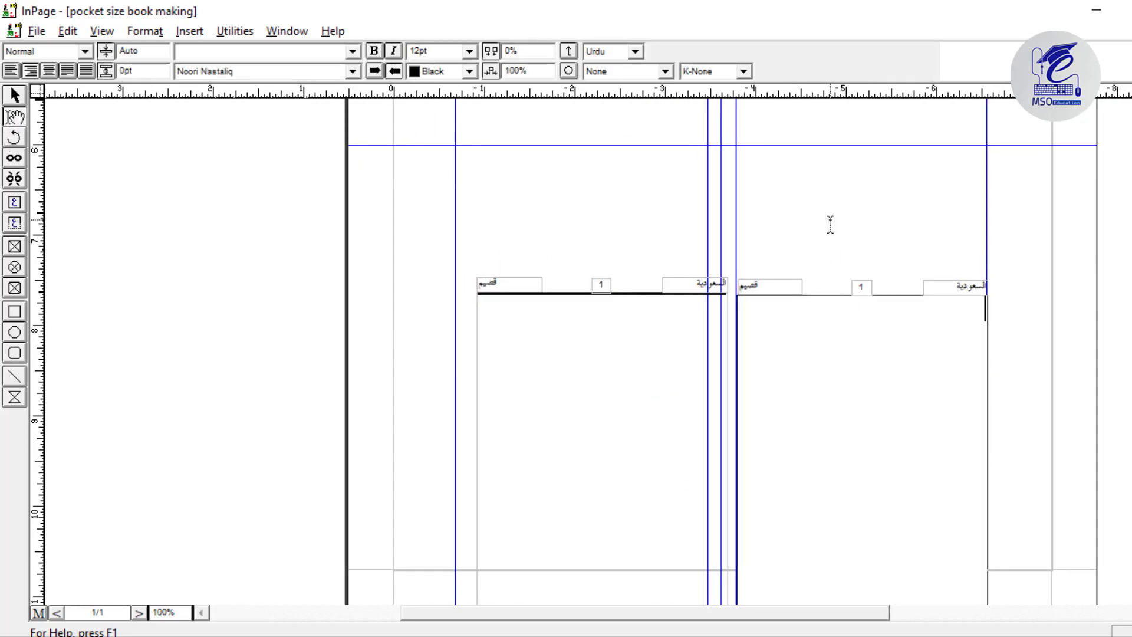
Move the two lower mini-pages together up to the guides on the sheet's lower half
{"action": "key", "text": "F5"}
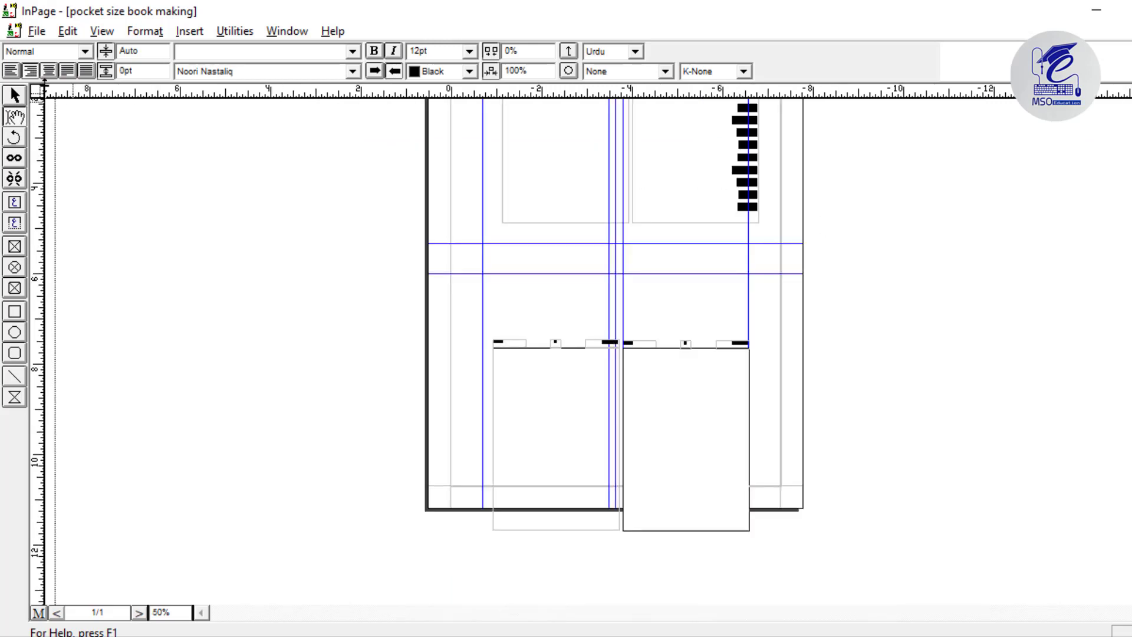
{"action": "left_click", "coordinate": [10, 91]}
{"action": "left_click", "coordinate": [642, 400]}
{"action": "left_click", "coordinate": [557, 401], "text": "shift"}
{"action": "left_click_drag", "start_coordinate": [681, 414], "coordinate": [671, 366]}
Move the text-filled upper-right mini-page off the sheet to the right and put the upper-left one in its place
{"action": "left_click", "coordinate": [698, 189]}
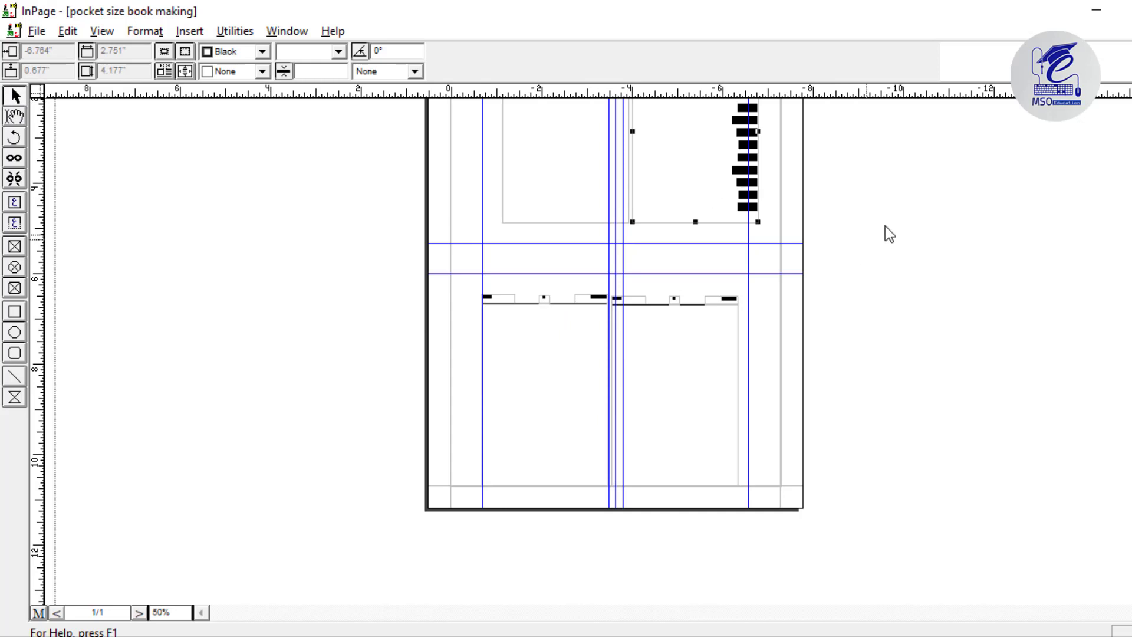
{"action": "scroll", "coordinate": [556, 331], "scroll_direction": "up", "scroll_amount": 3}
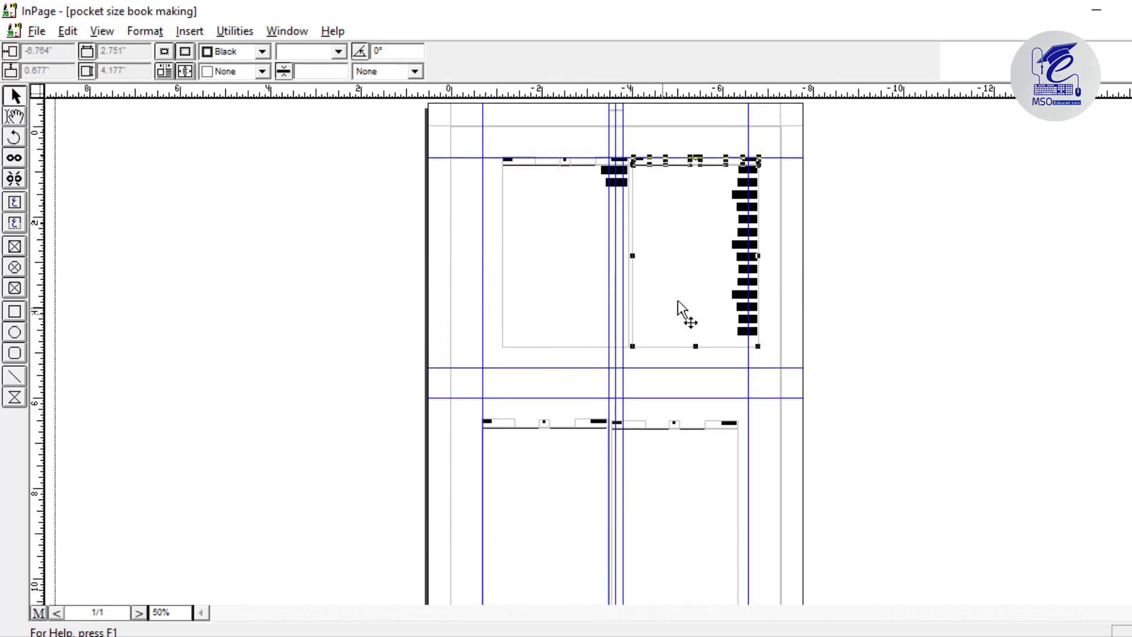
{"action": "left_click_drag", "start_coordinate": [702, 272], "coordinate": [1117, 218]}
{"action": "left_click_drag", "start_coordinate": [554, 264], "coordinate": [684, 266]}
Move the lower-left mini-page into the upper-left quarter and arrange a spare one beside the lower-right mini-page along the guides
{"action": "left_click_drag", "start_coordinate": [566, 481], "coordinate": [554, 227]}
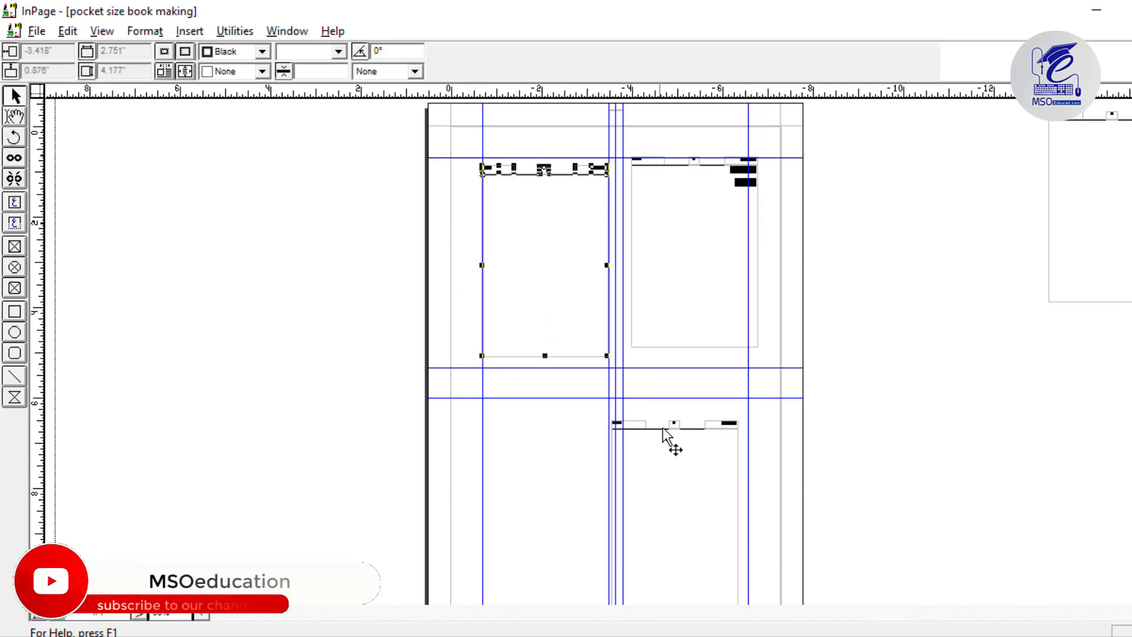
{"action": "scroll", "coordinate": [675, 395], "scroll_direction": "up", "scroll_amount": 5}
{"action": "left_click_drag", "start_coordinate": [473, 366], "coordinate": [560, 570]}
{"action": "mouse_move", "coordinate": [668, 573]}
{"action": "left_mouse_down"}
{"action": "mouse_move", "coordinate": [672, 556]}
{"action": "mouse_move", "coordinate": [681, 560]}
{"action": "left_mouse_up"}
Link the text frames in order from upper right to upper left, lower right and lower left
{"action": "left_click", "coordinate": [675, 379]}
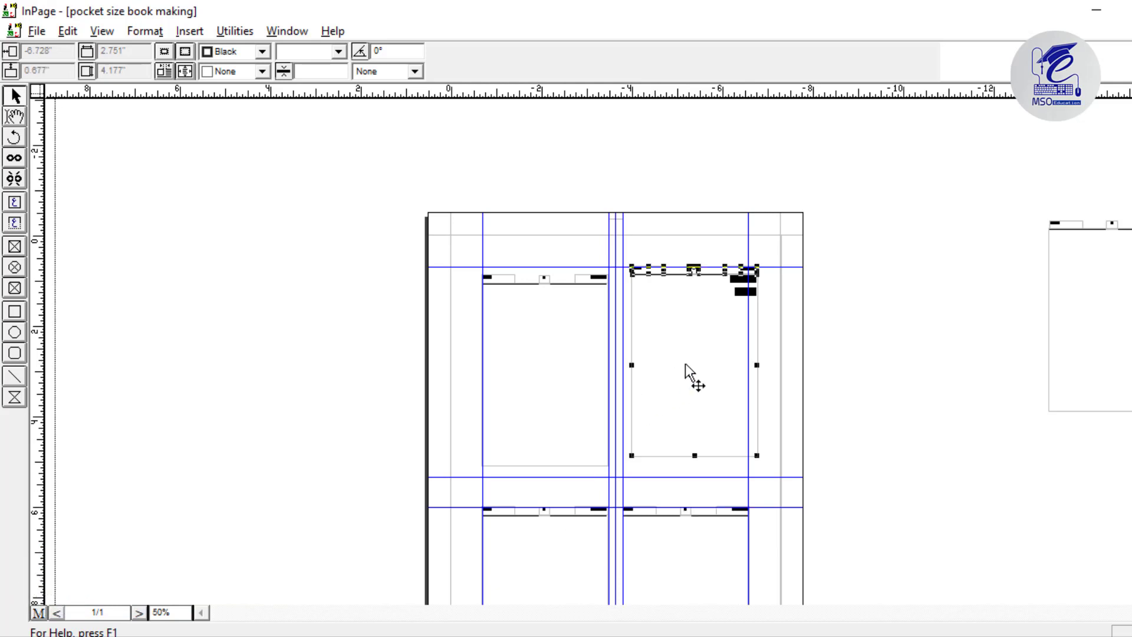
{"action": "left_click", "coordinate": [15, 158]}
{"action": "left_click", "coordinate": [557, 323]}
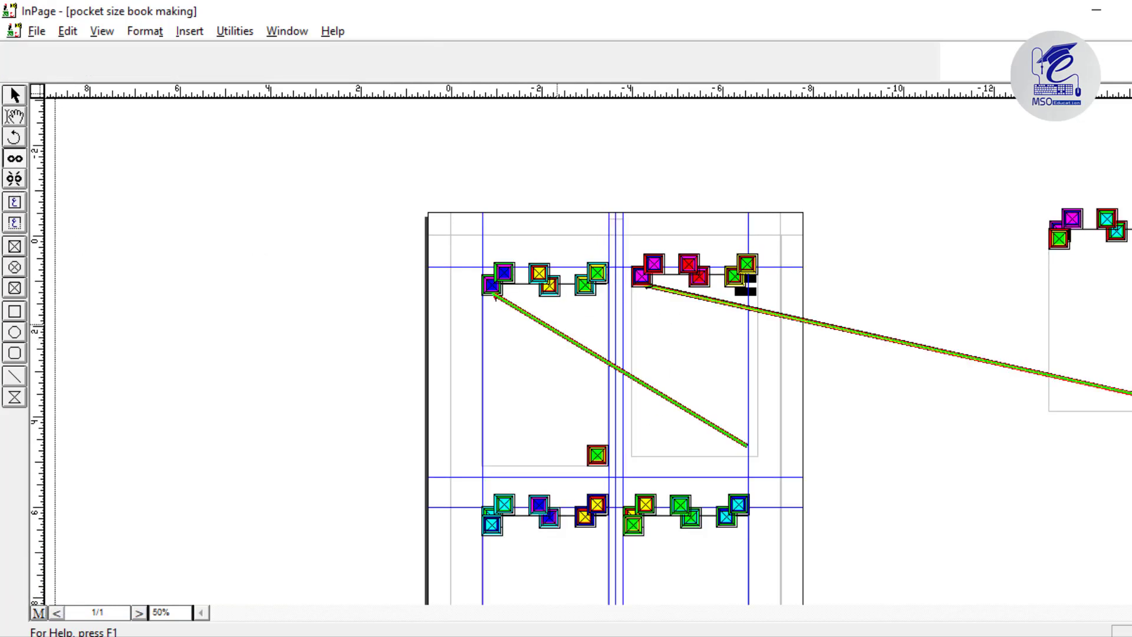
{"action": "scroll", "coordinate": [545, 321], "scroll_direction": "down", "scroll_amount": 3}
{"action": "left_click", "coordinate": [671, 460]}
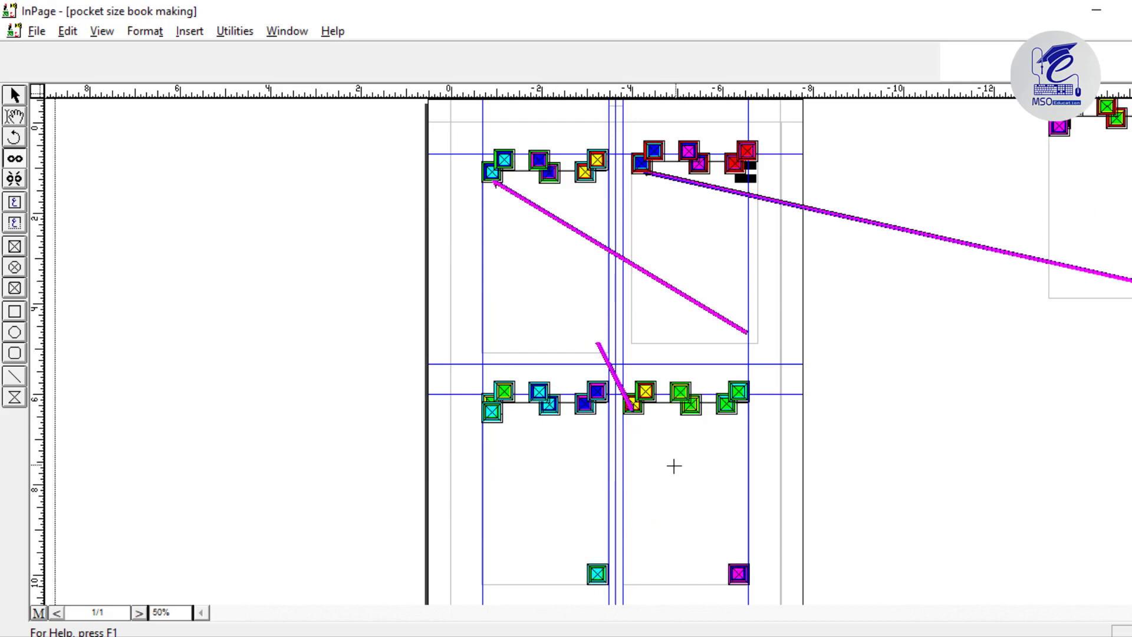
{"action": "left_click", "coordinate": [549, 419]}
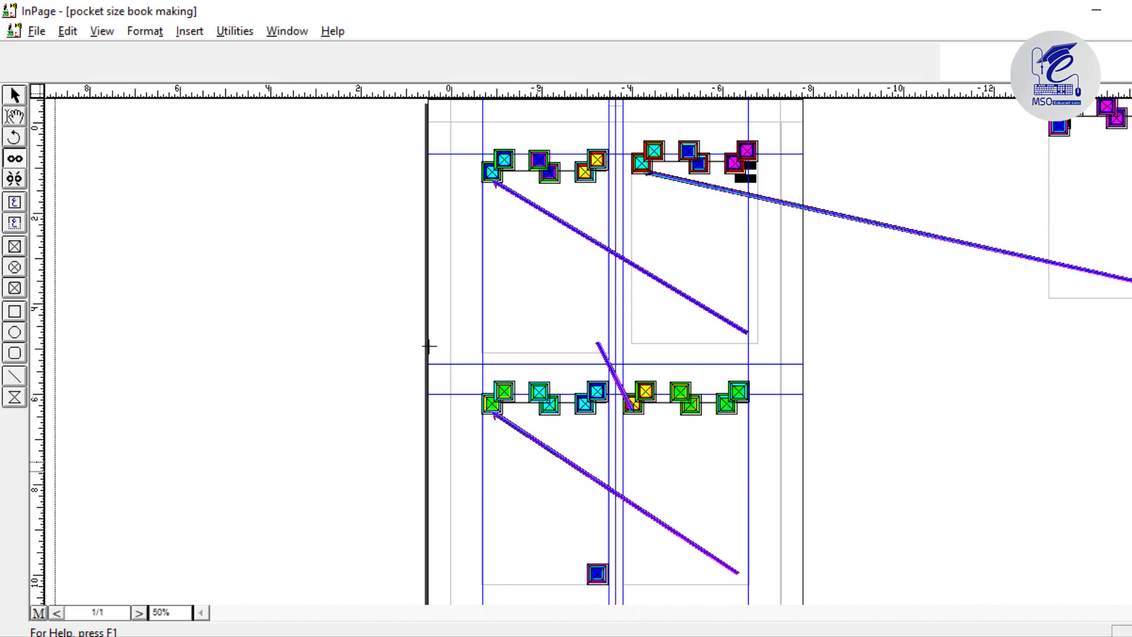
Replace the page number in the upper-left mini-page's header with 3
{"action": "left_click", "coordinate": [15, 116]}
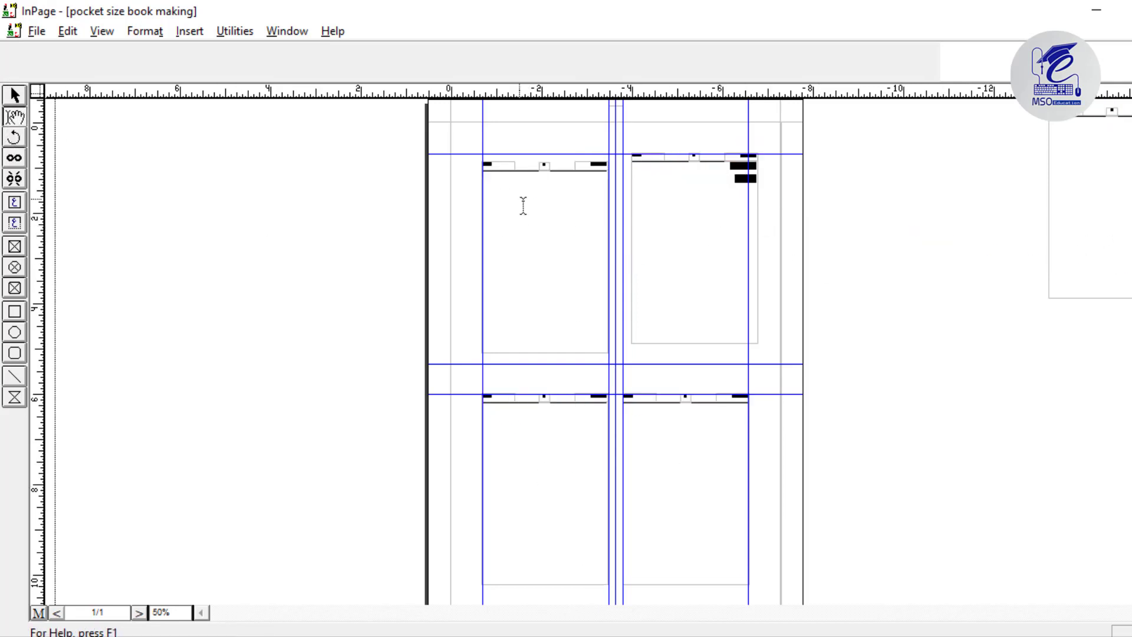
{"action": "left_click", "coordinate": [544, 163]}
{"action": "key", "text": "ctrl+a"}
{"action": "key", "text": "ctrl+2"}
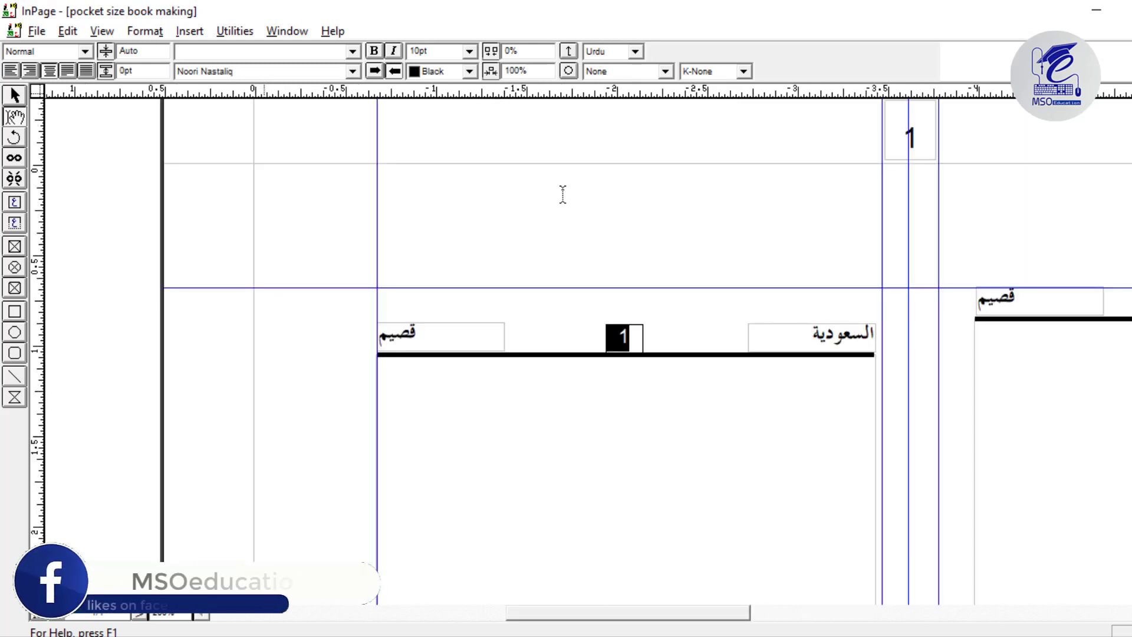
{"action": "type", "text": "3"}
Number the lower-right mini-page 4 and the lower-left mini-page 5
{"action": "left_click", "coordinate": [15, 95]}
{"action": "left_click_drag", "start_coordinate": [755, 445], "coordinate": [457, 113]}
{"action": "left_click_drag", "start_coordinate": [710, 584], "coordinate": [651, 159]}
{"action": "left_click_drag", "start_coordinate": [748, 435], "coordinate": [716, 173]}
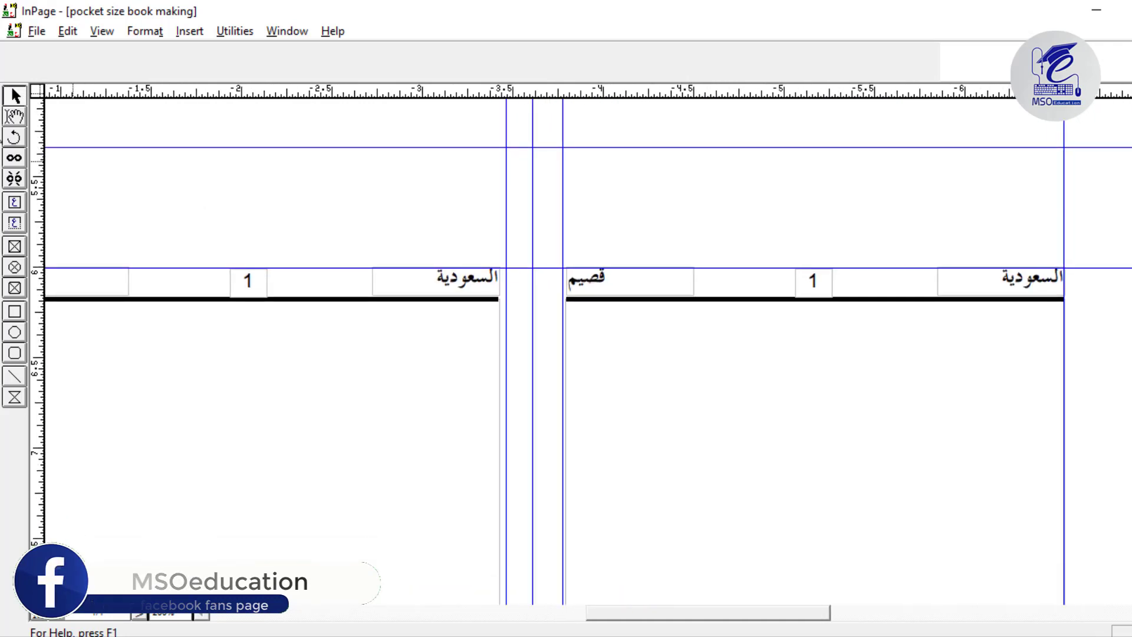
{"action": "left_click", "coordinate": [14, 116]}
{"action": "double_click", "coordinate": [809, 280]}
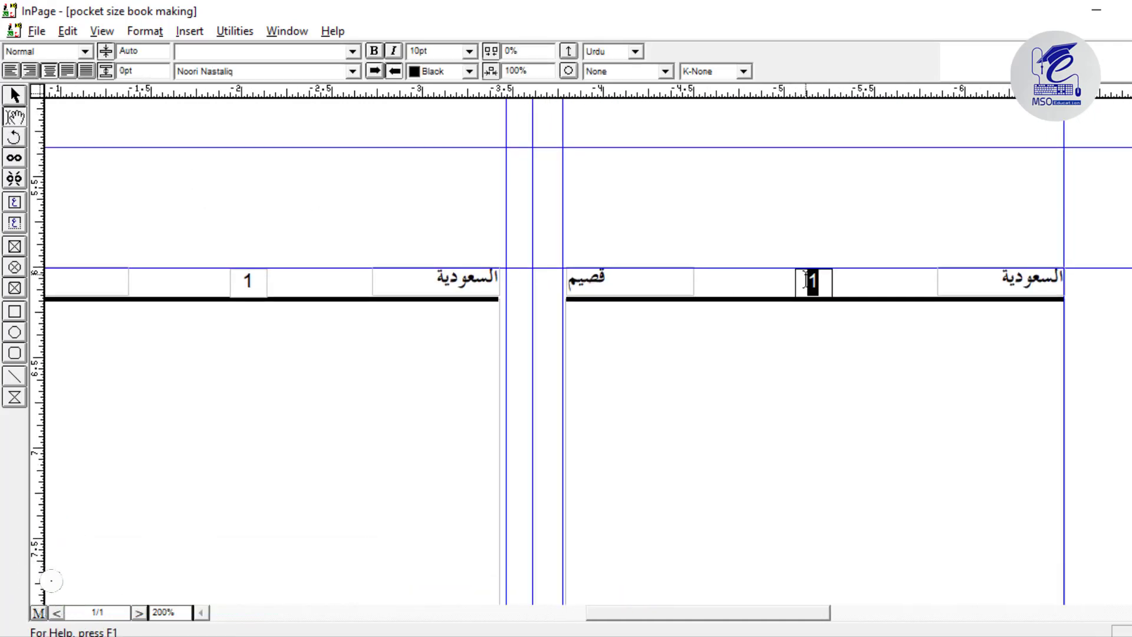
{"action": "double_click", "coordinate": [245, 282]}
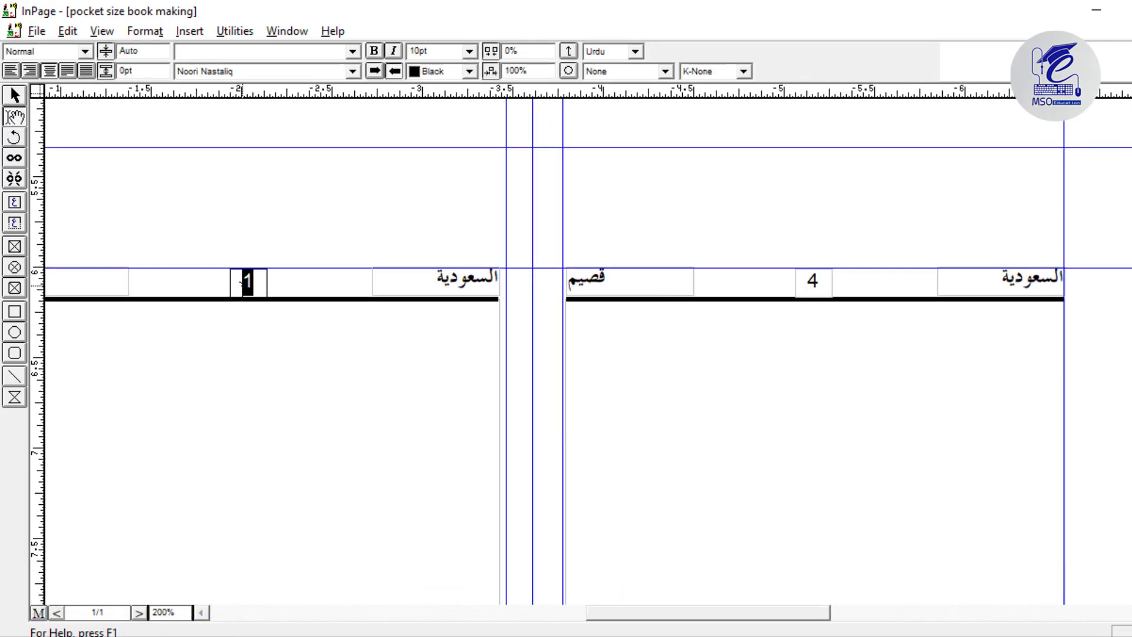
Move the upper-right, upper-left and lower-right mini-pages off the sheet to the right, arranged beside the page already there
{"action": "left_click", "coordinate": [15, 96]}
{"action": "left_click", "coordinate": [490, 468]}
{"action": "key", "text": "ctrl+minus"}
{"action": "key", "text": "ctrl+minus"}
{"action": "scroll", "coordinate": [708, 501], "scroll_direction": "up", "scroll_amount": 4}
{"action": "left_click", "coordinate": [672, 384]}
{"action": "left_click_drag", "start_coordinate": [672, 384], "coordinate": [956, 330]}
{"action": "left_click_drag", "start_coordinate": [595, 390], "coordinate": [1131, 548]}
{"action": "left_click_drag", "start_coordinate": [640, 599], "coordinate": [968, 506]}
Move mini-page 5 to the sheet's upper-right quarter and place two spare mini-pages side by side on the lower half
{"action": "left_click_drag", "start_coordinate": [589, 547], "coordinate": [735, 316]}
{"action": "scroll", "coordinate": [868, 382], "scroll_direction": "up", "scroll_amount": 6}
{"action": "scroll", "coordinate": [869, 382], "scroll_direction": "up", "scroll_amount": 2}
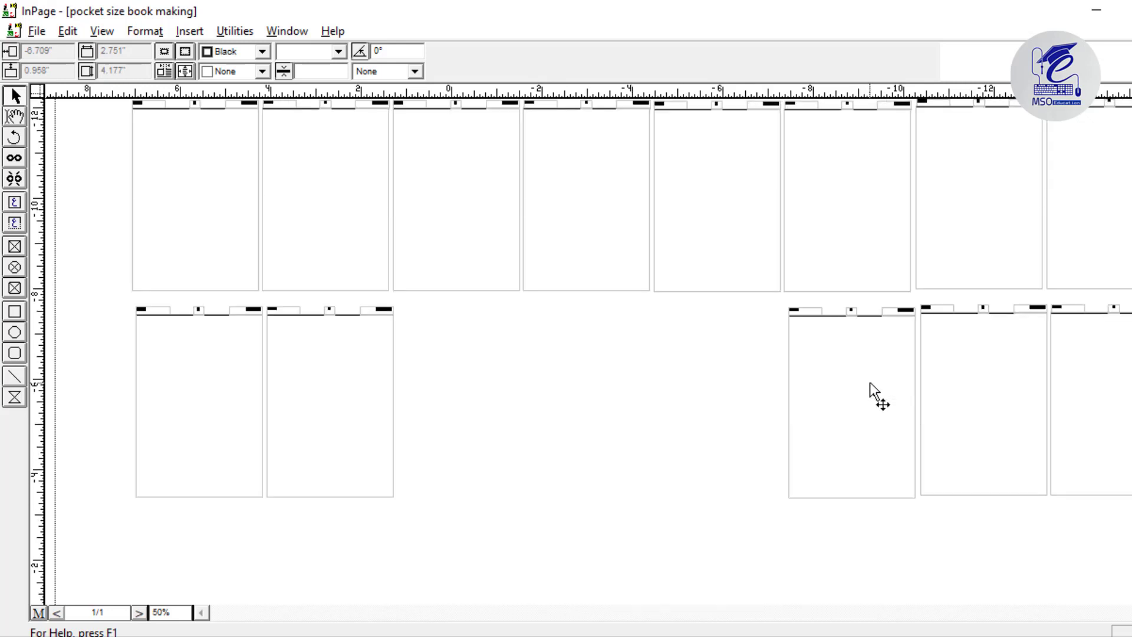
{"action": "scroll", "coordinate": [869, 382], "scroll_direction": "down", "scroll_amount": 2}
{"action": "left_click", "coordinate": [325, 294]}
{"action": "left_click", "coordinate": [219, 291], "text": "shift"}
{"action": "left_click_drag", "start_coordinate": [362, 330], "coordinate": [705, 516]}
{"action": "left_click", "coordinate": [790, 571]}
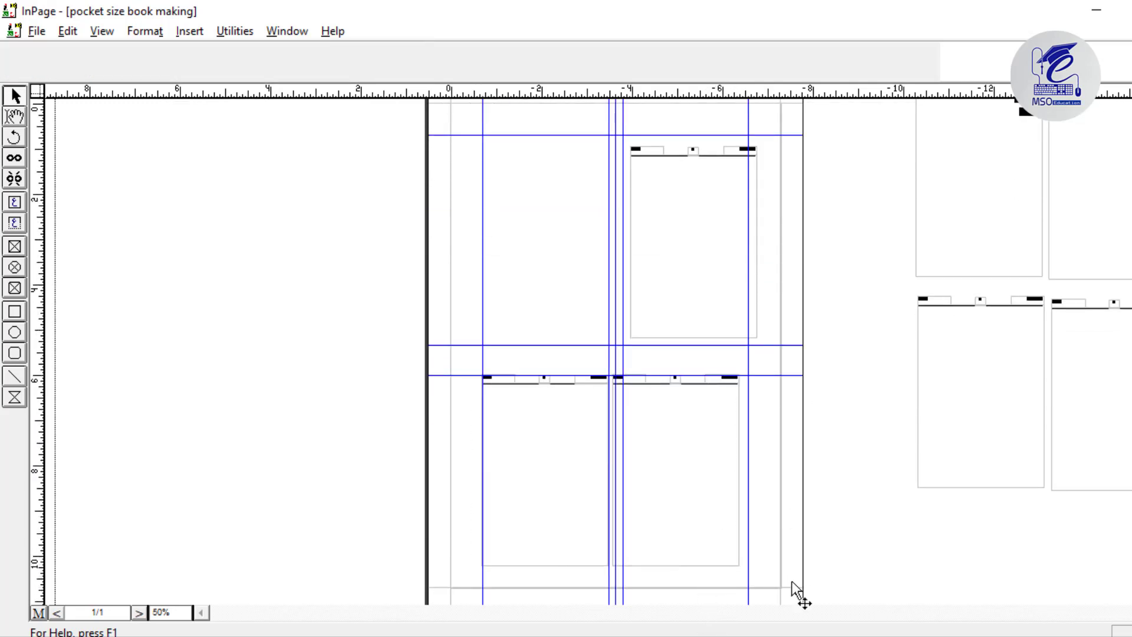
Place another spare mini-page in the sheet's upper-left quarter, aligned to the left guide
{"action": "scroll", "coordinate": [767, 430], "scroll_direction": "up", "scroll_amount": 5}
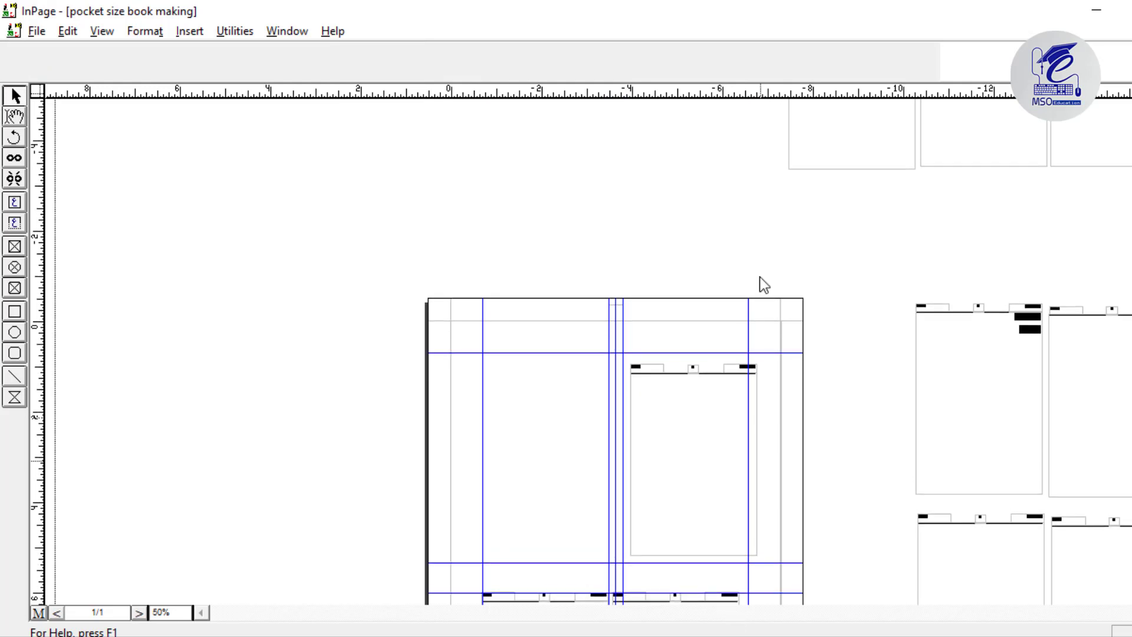
{"action": "left_click", "coordinate": [638, 338]}
{"action": "left_click_drag", "start_coordinate": [563, 492], "coordinate": [530, 528]}
{"action": "left_click", "coordinate": [707, 480]}
Link mini-page 5's text frame to the upper-left frame, continuing to the lower-right and lower-left frames
{"action": "left_click", "coordinate": [13, 160]}
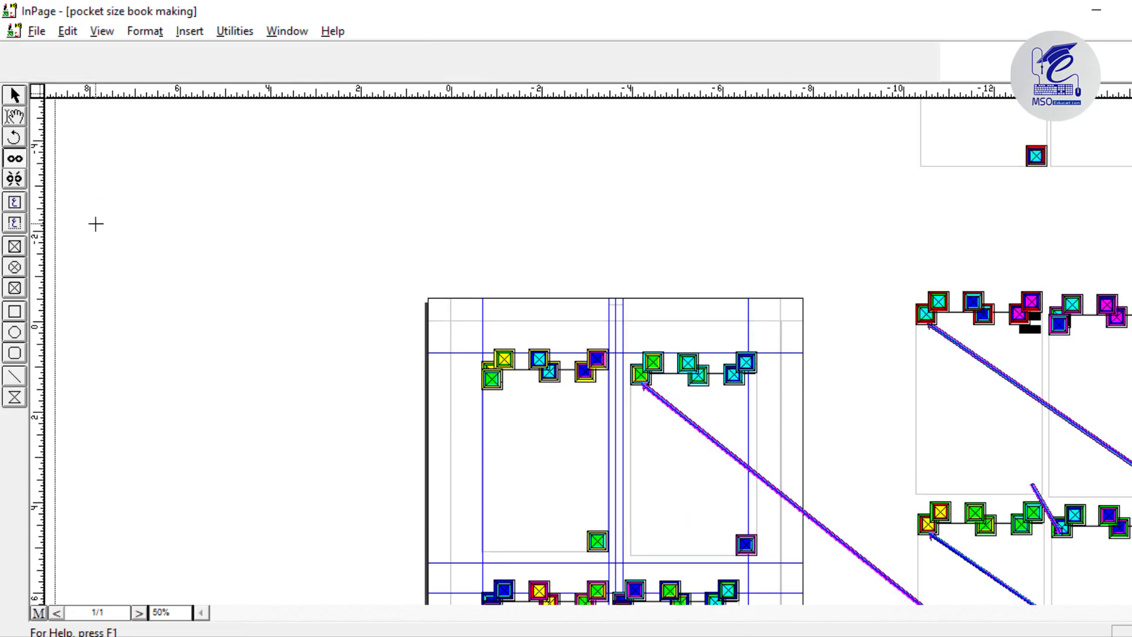
{"action": "scroll", "coordinate": [676, 279], "scroll_direction": "down", "scroll_amount": 3}
{"action": "scroll", "coordinate": [939, 248], "scroll_direction": "down", "scroll_amount": 3}
{"action": "scroll", "coordinate": [939, 248], "scroll_direction": "up", "scroll_amount": 5}
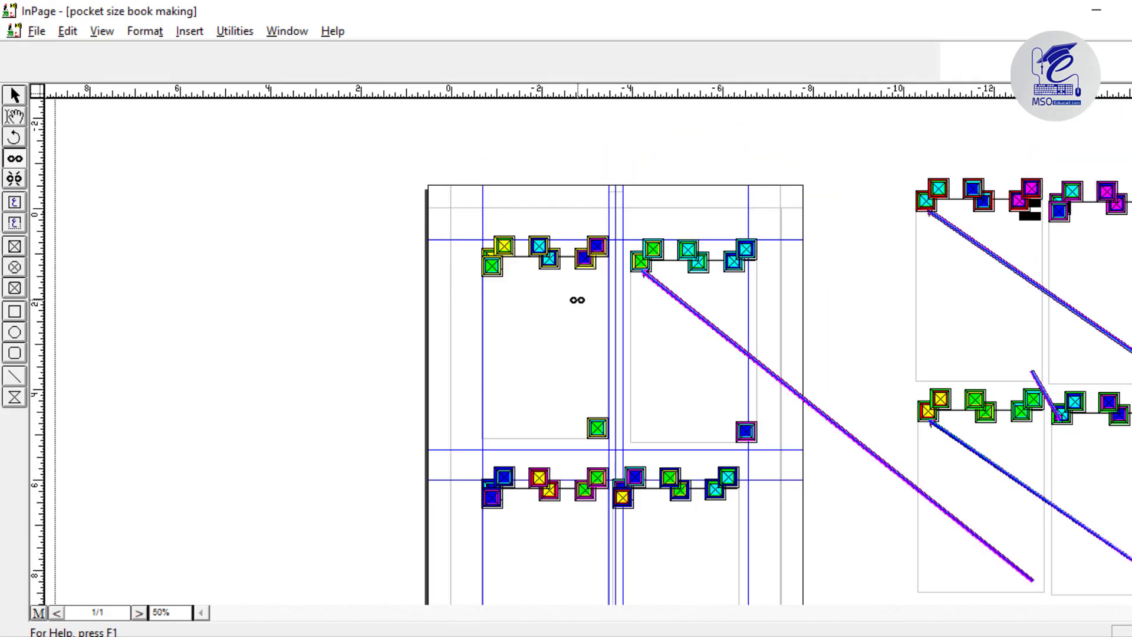
{"action": "left_click", "coordinate": [578, 300]}
{"action": "left_click", "coordinate": [682, 530]}
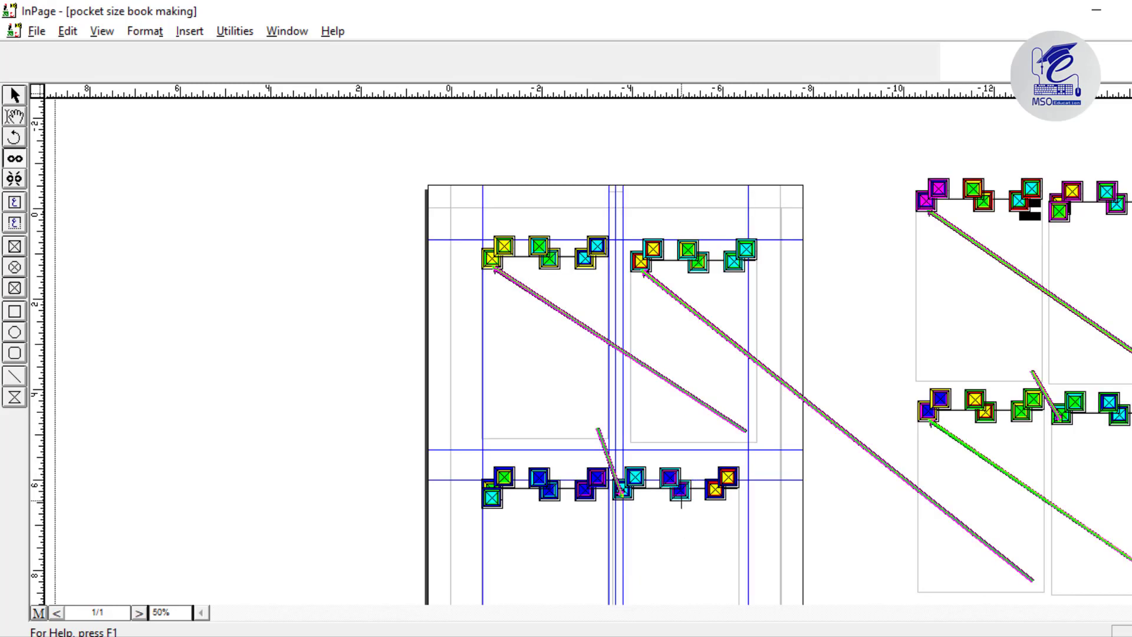
{"action": "scroll", "coordinate": [656, 349], "scroll_direction": "down", "scroll_amount": 3}
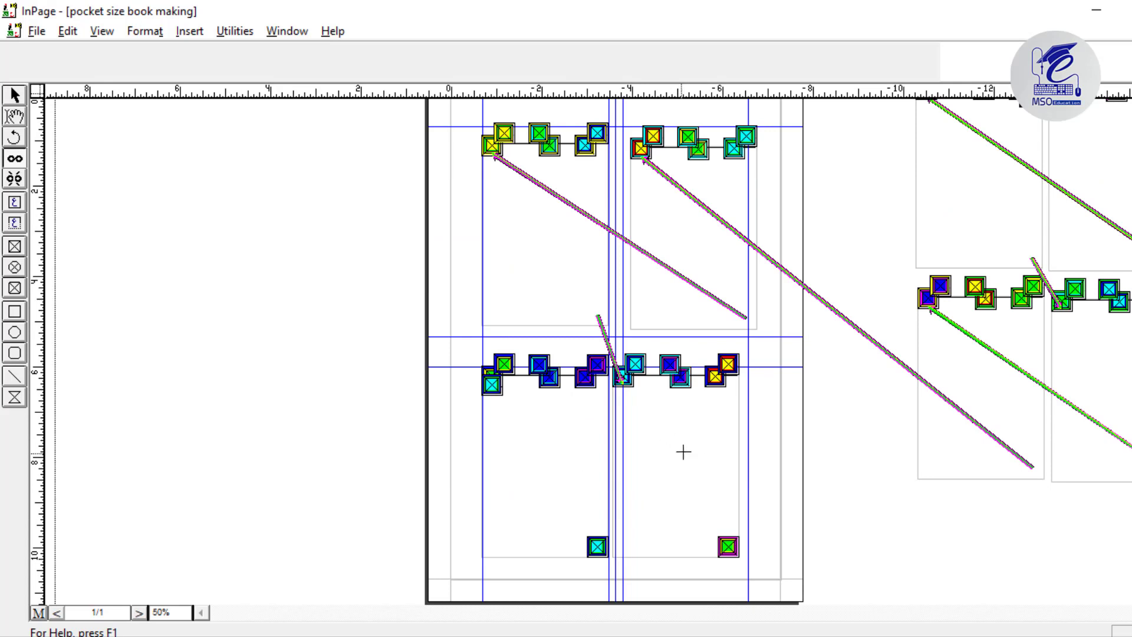
{"action": "left_click", "coordinate": [550, 455]}
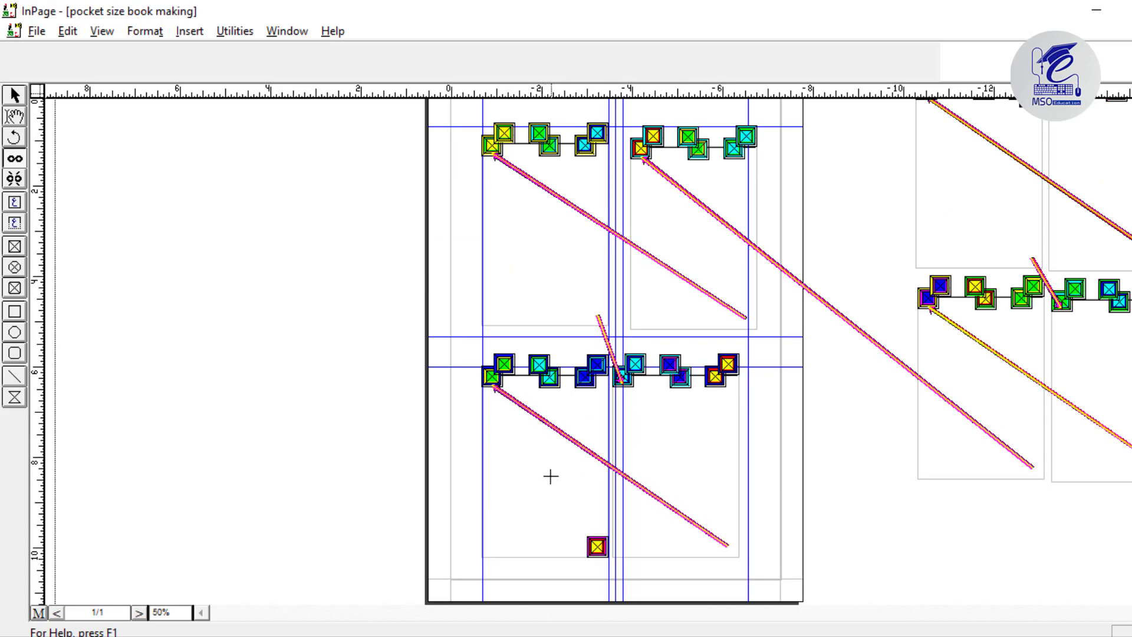
{"action": "left_click", "coordinate": [12, 96]}
{"action": "left_click", "coordinate": [663, 468]}
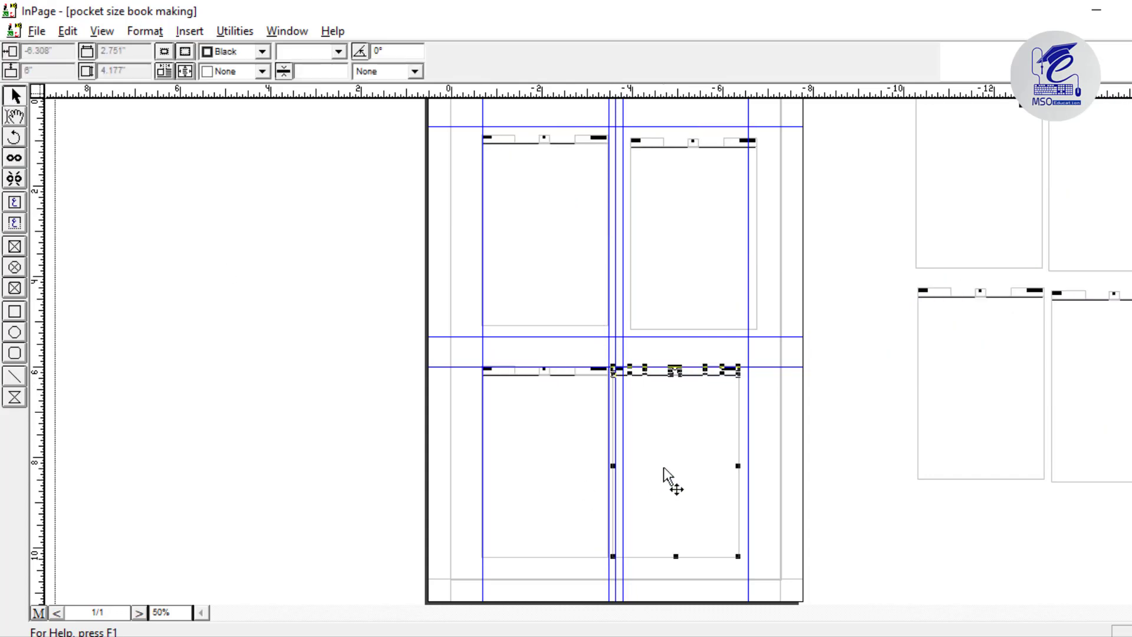
{"action": "left_click", "coordinate": [579, 224]}
{"action": "left_click", "coordinate": [725, 212]}
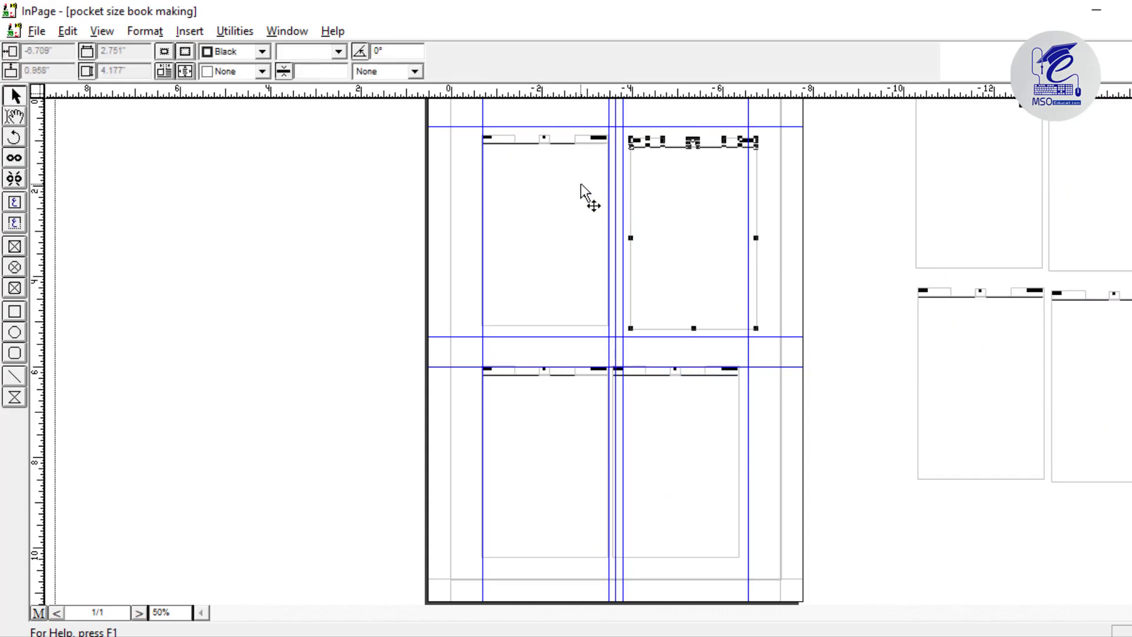
Replace the page number in the header of the mini-page left of page 5 with 6
{"action": "key", "text": "ctrl+1"}
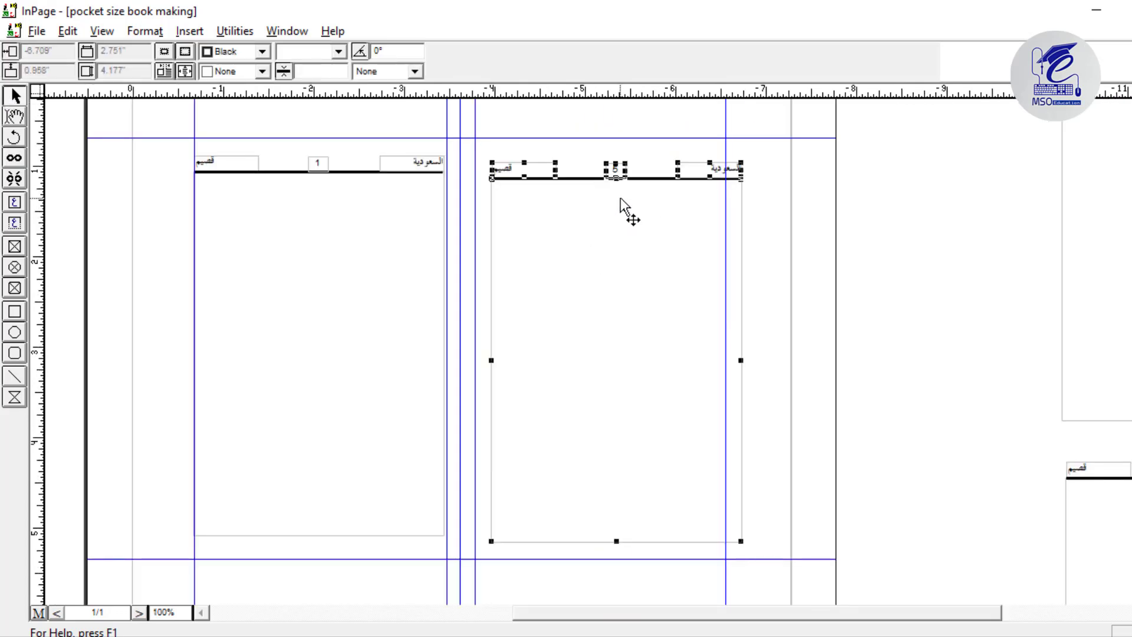
{"action": "left_click", "coordinate": [754, 251]}
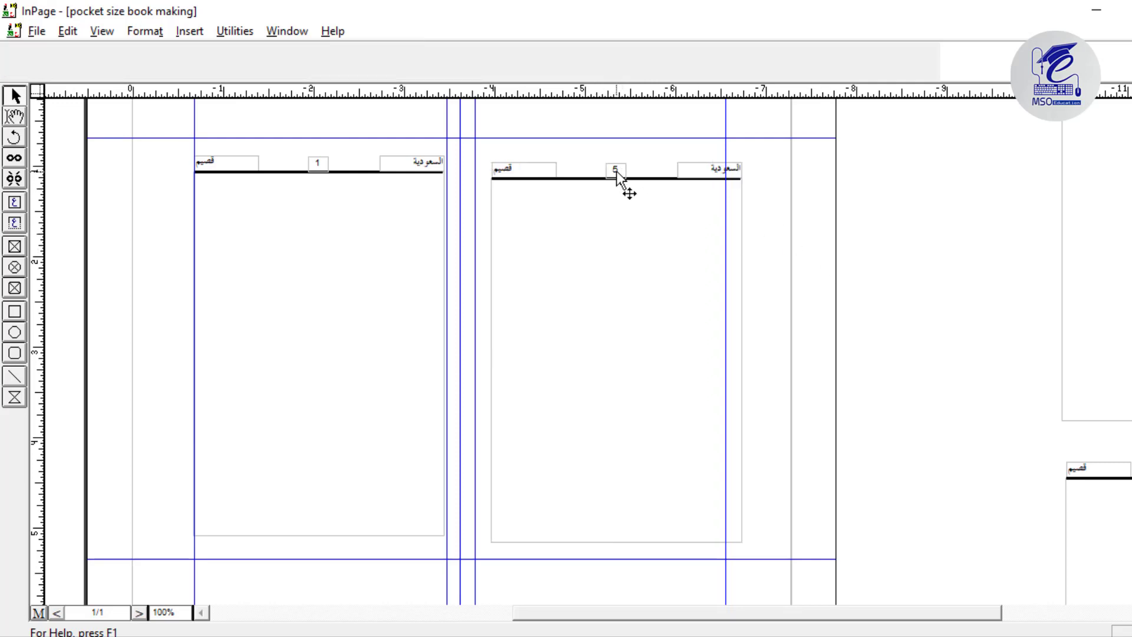
{"action": "key", "text": "ctrl+2"}
{"action": "left_click_drag", "start_coordinate": [688, 490], "coordinate": [766, 72]}
{"action": "left_click_drag", "start_coordinate": [607, 177], "coordinate": [566, 318]}
{"action": "left_click_drag", "start_coordinate": [844, 331], "coordinate": [614, 521]}
{"action": "left_click_drag", "start_coordinate": [784, 177], "coordinate": [572, 501]}
{"action": "left_click_drag", "start_coordinate": [655, 366], "coordinate": [715, 138]}
{"action": "left_click_drag", "start_coordinate": [638, 466], "coordinate": [749, 133]}
{"action": "left_click_drag", "start_coordinate": [725, 435], "coordinate": [789, 135]}
{"action": "left_click_drag", "start_coordinate": [791, 273], "coordinate": [874, 150]}
{"action": "left_click_drag", "start_coordinate": [735, 389], "coordinate": [732, 391]}
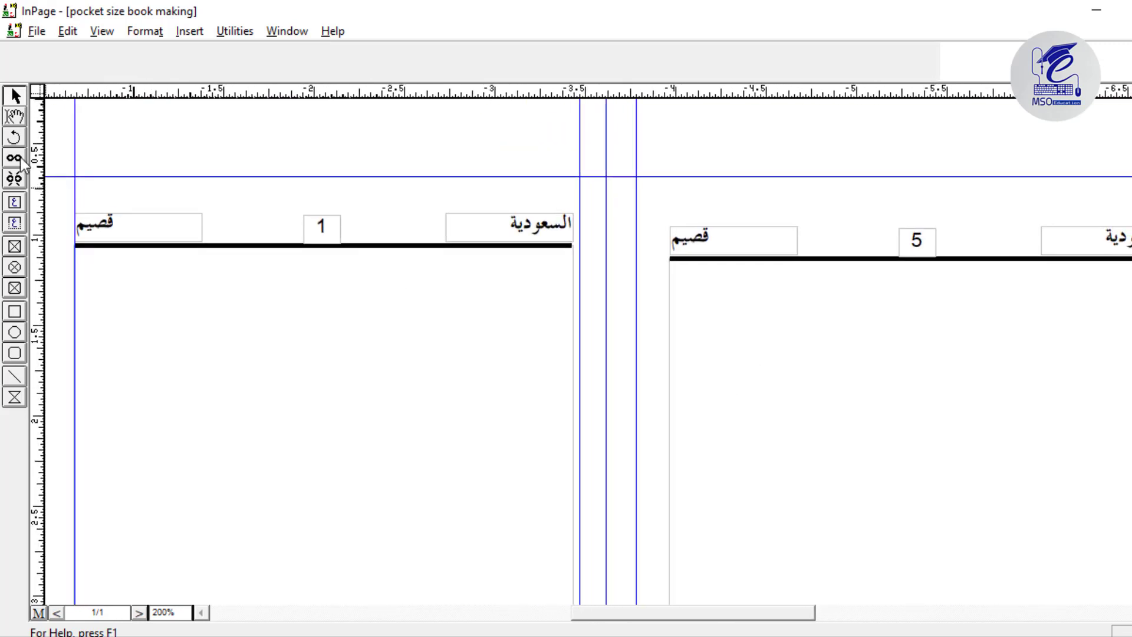
{"action": "left_click", "coordinate": [13, 203]}
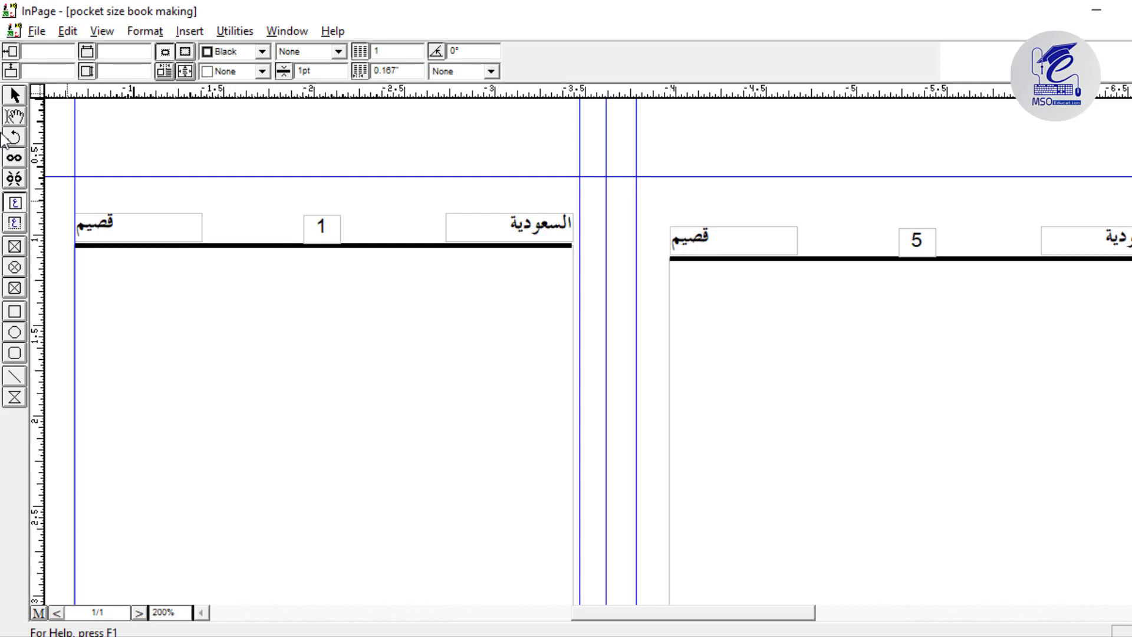
{"action": "double_click", "coordinate": [328, 227]}
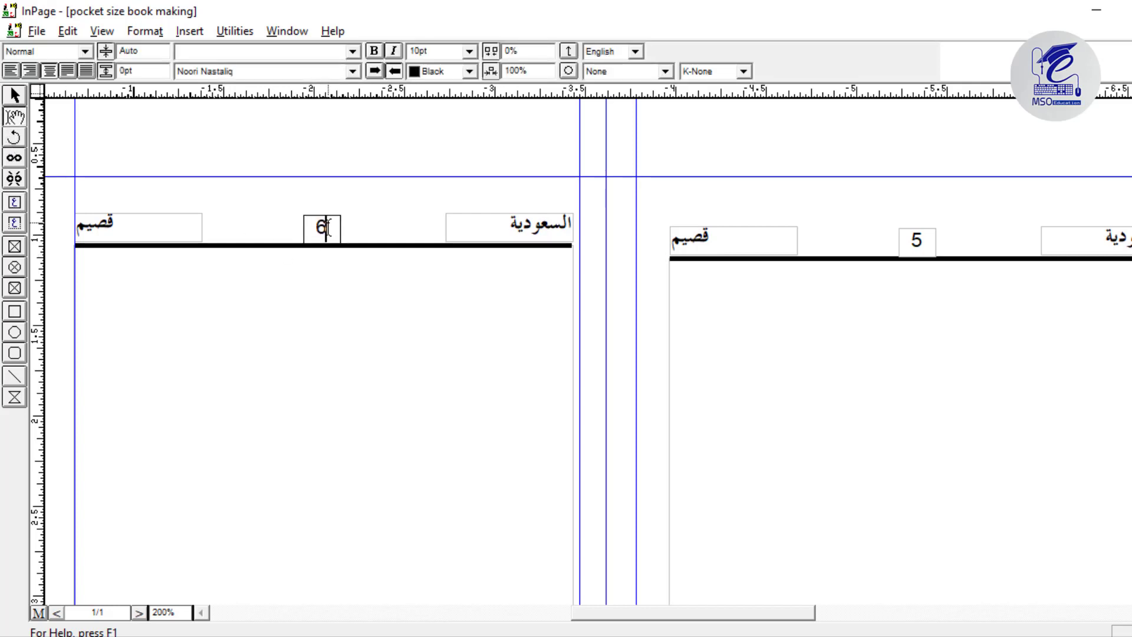
Number the lower-right mini-page 7 and the lower-left mini-page 8
{"action": "left_click_drag", "start_coordinate": [563, 428], "coordinate": [387, 36]}
{"action": "left_click_drag", "start_coordinate": [741, 543], "coordinate": [697, 124]}
{"action": "left_click", "coordinate": [642, 352]}
{"action": "double_click", "coordinate": [642, 353]}
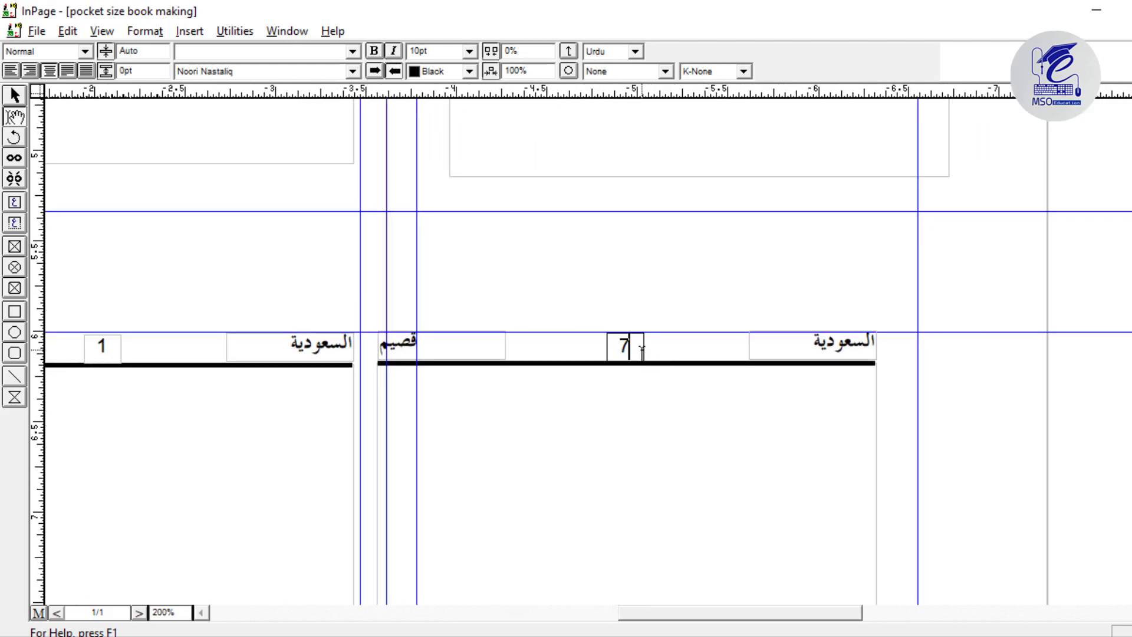
{"action": "double_click", "coordinate": [102, 350]}
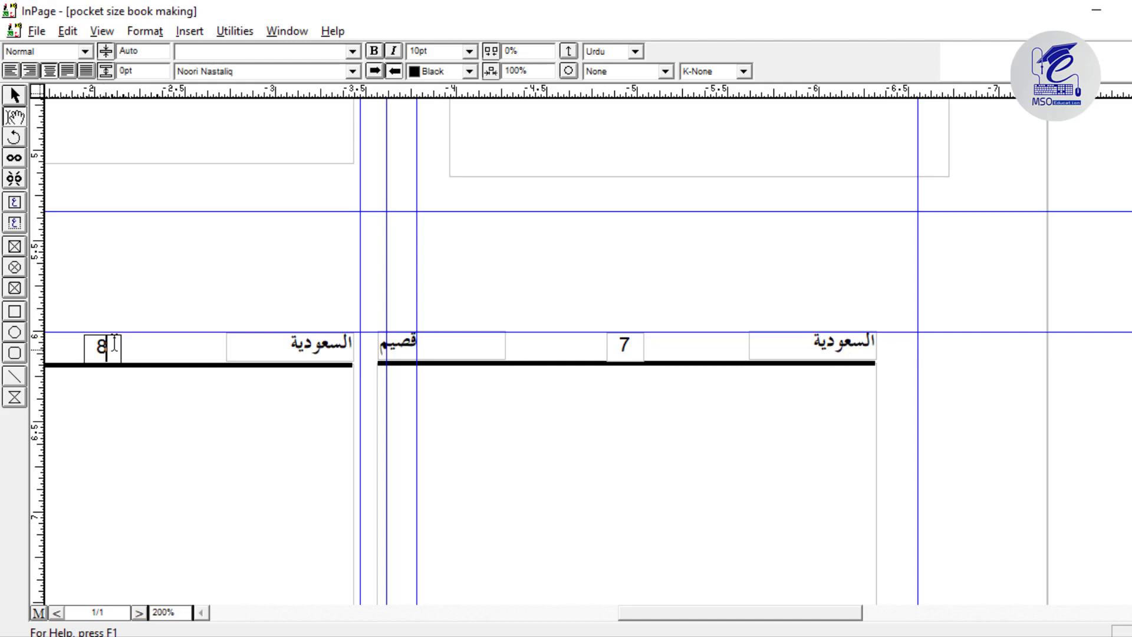
Move mini-pages 5 and 6 together off the sheet, below the finished pages on the right
{"action": "left_click", "coordinate": [13, 96]}
{"action": "key", "text": "ctrl+5"}
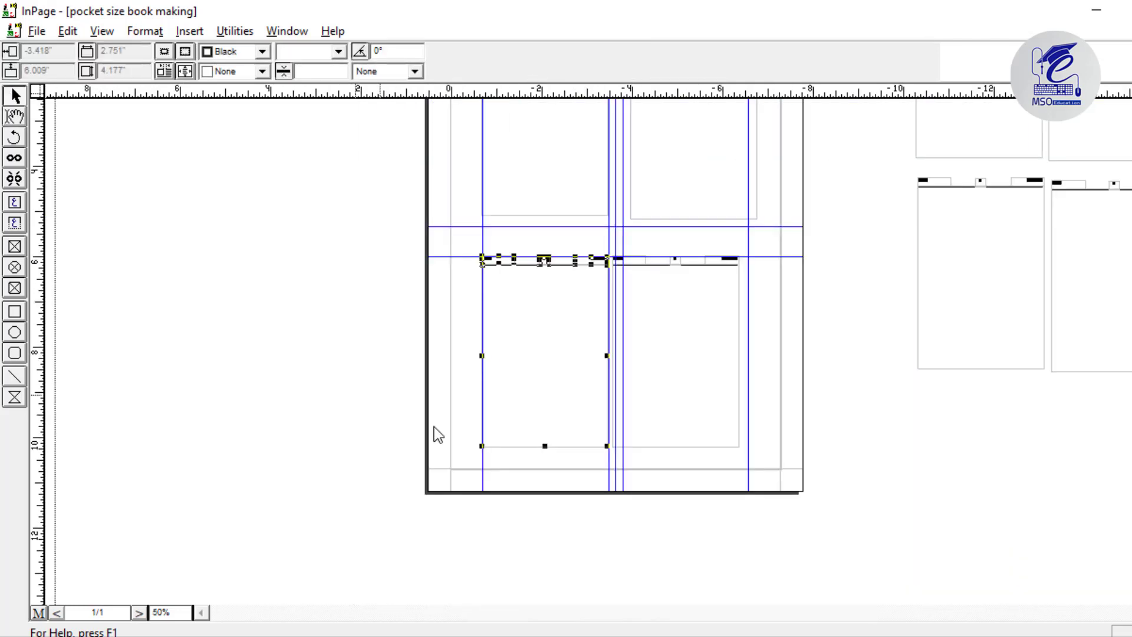
{"action": "scroll", "coordinate": [797, 437], "scroll_direction": "up", "scroll_amount": 3}
{"action": "left_click", "coordinate": [698, 348]}
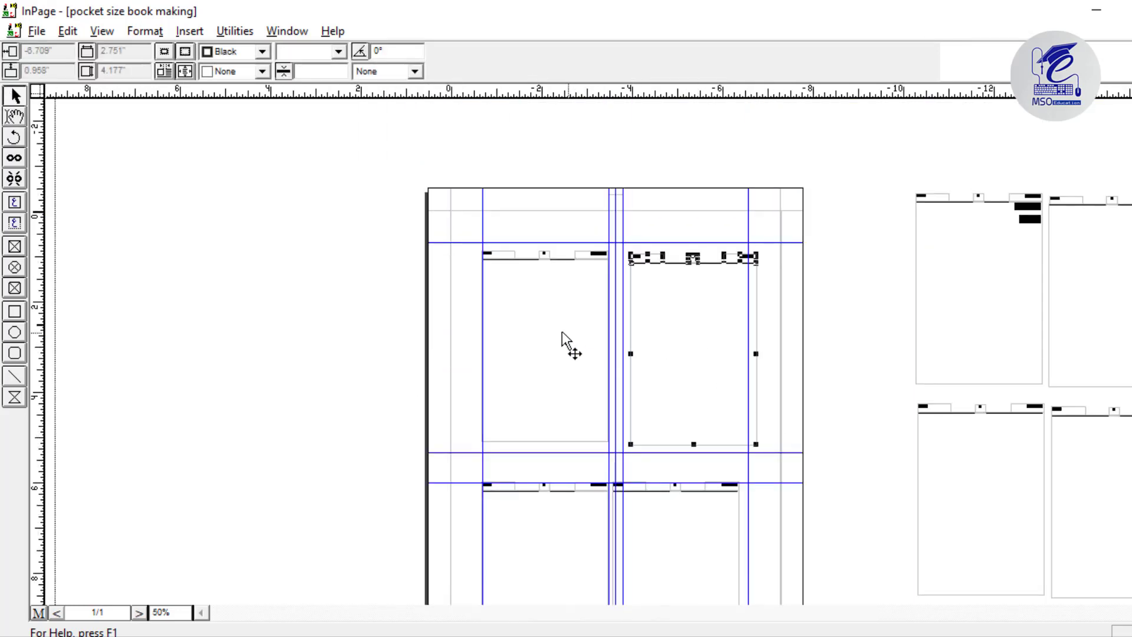
{"action": "left_click", "coordinate": [543, 328]}
{"action": "left_click", "coordinate": [700, 357]}
{"action": "left_click", "coordinate": [571, 348], "text": "shift"}
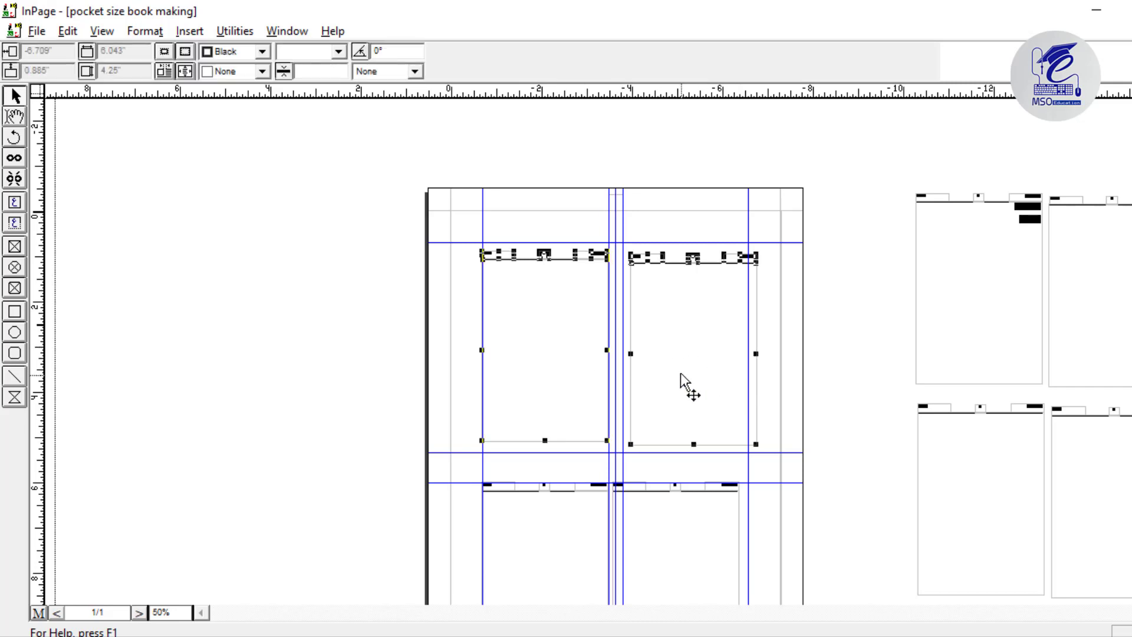
{"action": "left_click_drag", "start_coordinate": [849, 436], "coordinate": [1103, 587]}
Move mini-page 7 from the sheet's lower half to the finished pages on the right
{"action": "scroll", "coordinate": [1028, 534], "scroll_direction": "down", "scroll_amount": 3}
{"action": "left_click", "coordinate": [708, 227]}
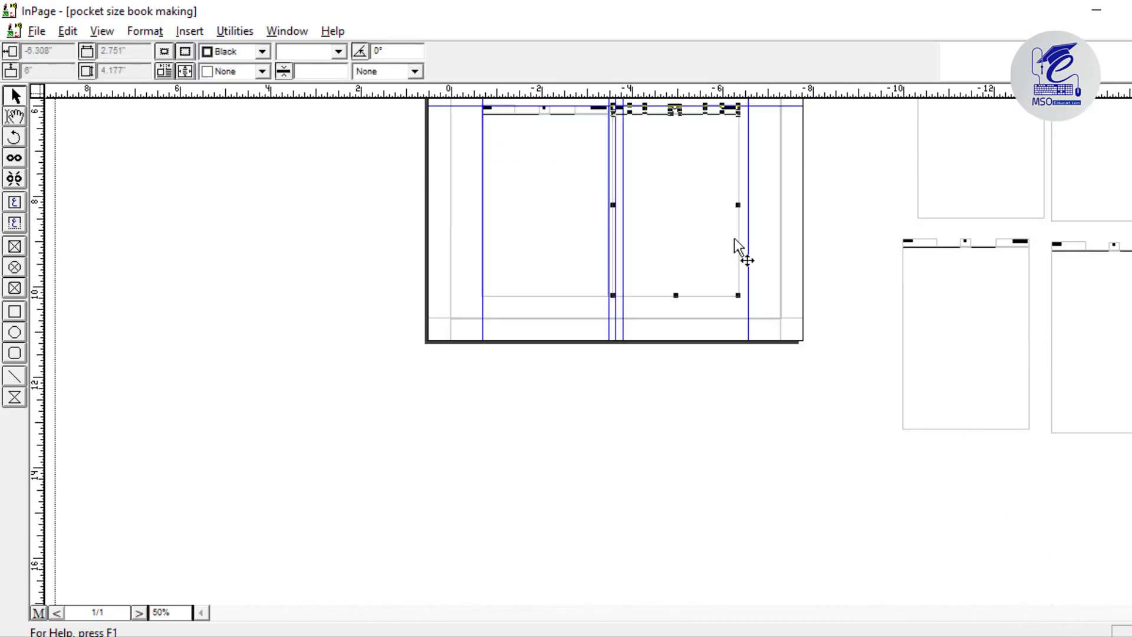
{"action": "left_click_drag", "start_coordinate": [719, 229], "coordinate": [1095, 553]}
{"action": "scroll", "coordinate": [1095, 552], "scroll_direction": "up", "scroll_amount": 4}
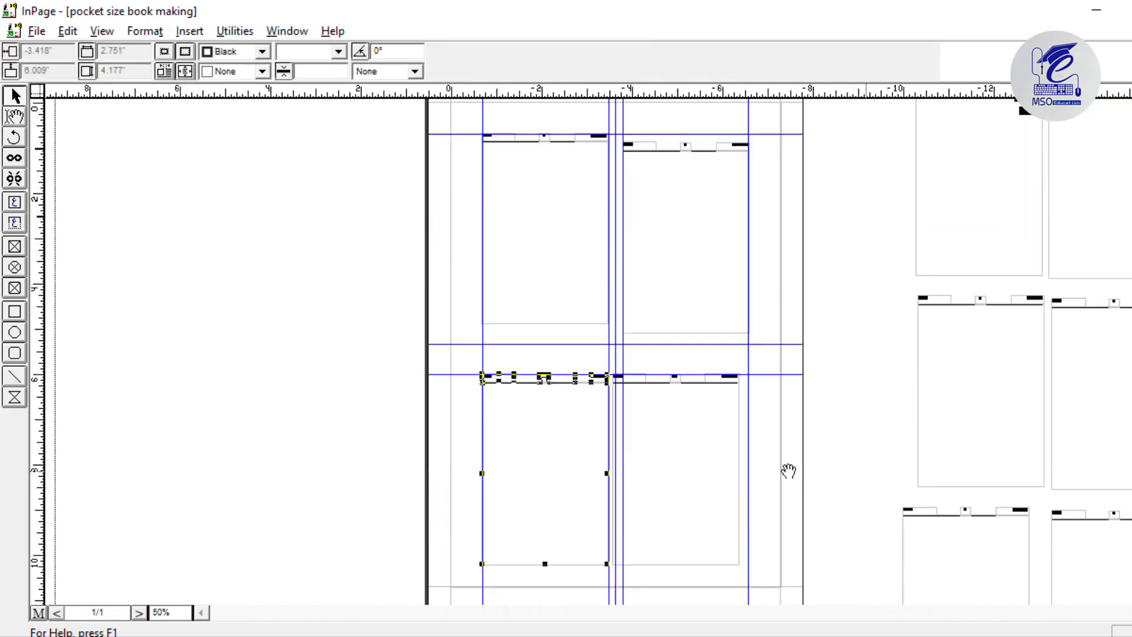
Set the finished mini-pages aside to the left of the sheet and bring two spare ones onto its upper half
{"action": "left_click_drag", "start_coordinate": [789, 470], "coordinate": [955, 584]}
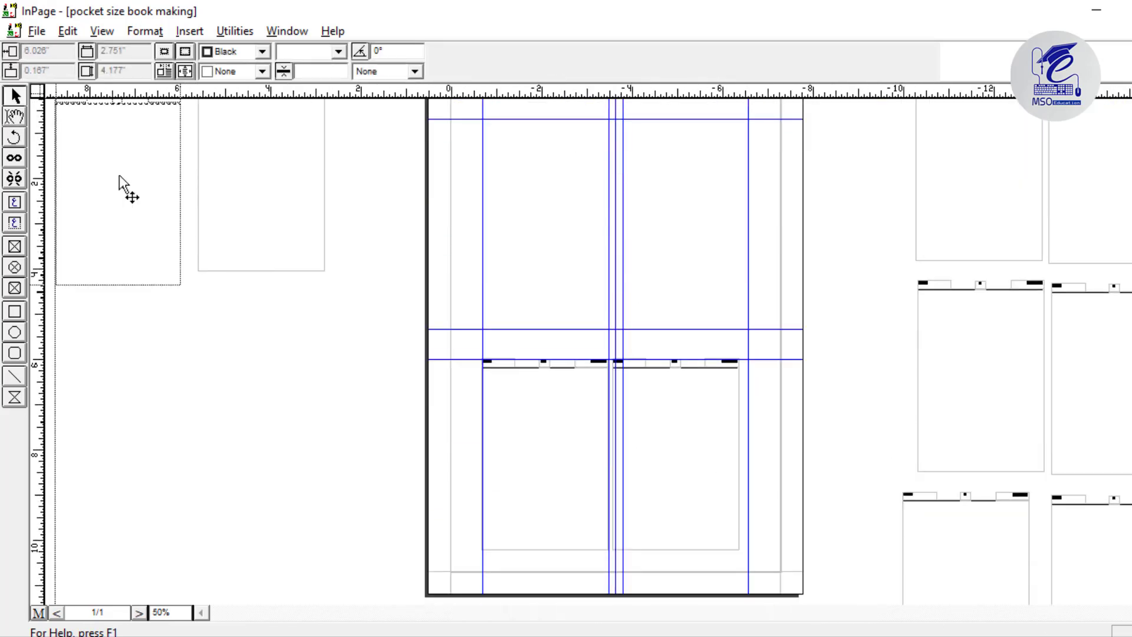
{"action": "left_click_drag", "start_coordinate": [124, 187], "coordinate": [633, 328]}
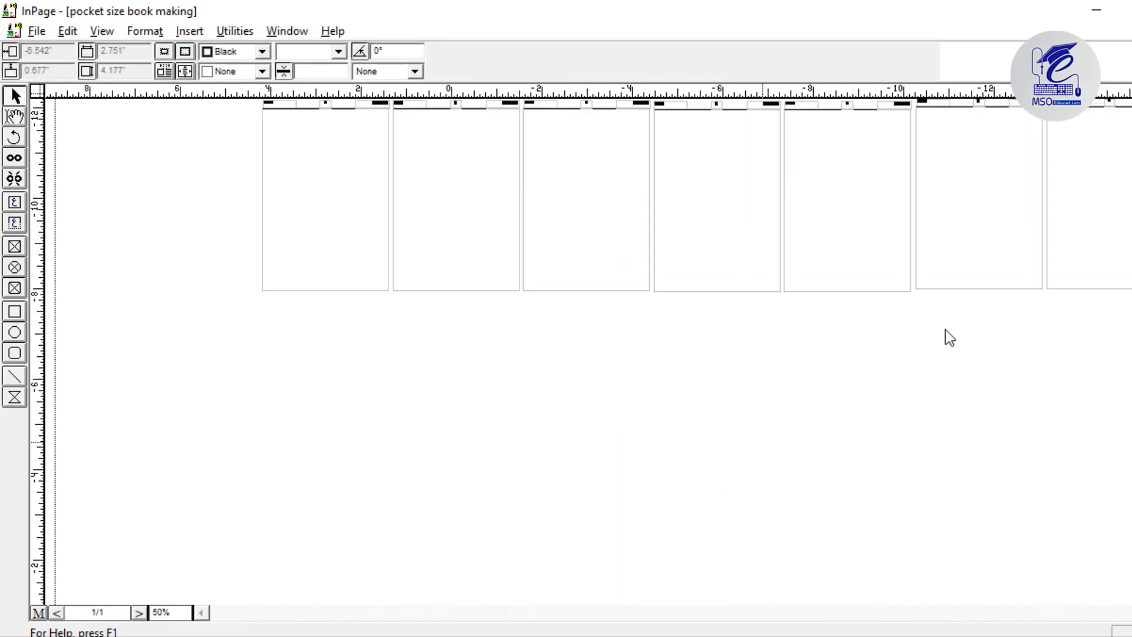
{"action": "left_click_drag", "start_coordinate": [950, 338], "coordinate": [698, 499]}
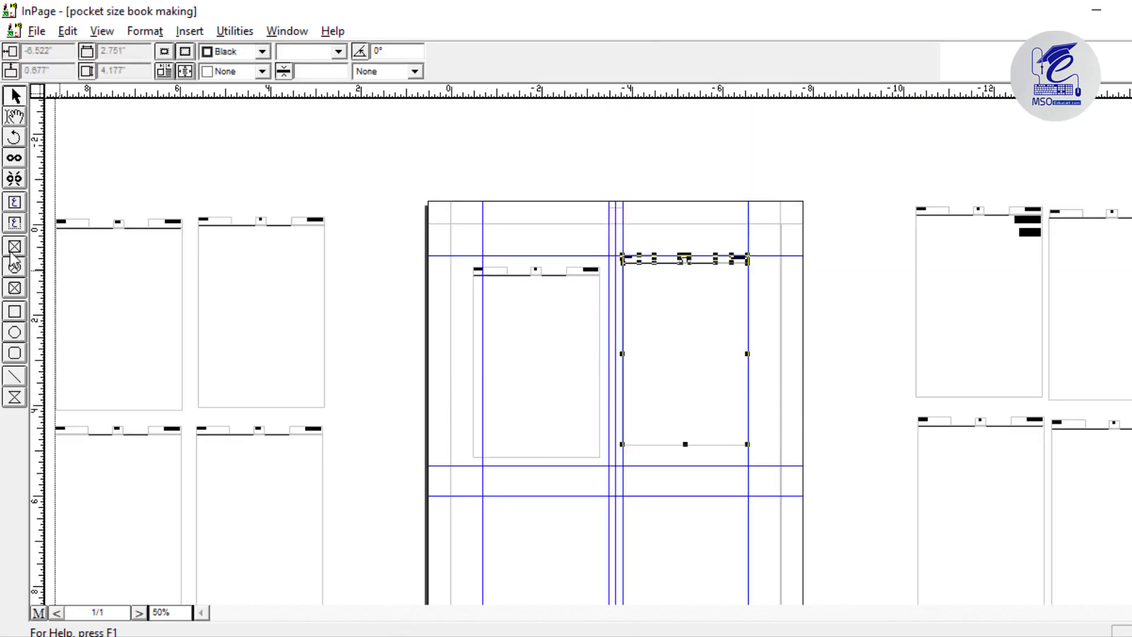
Move the two mini-pages from the sheet's upper half to a new row below the finished pages on the left
{"action": "left_click", "coordinate": [37, 30]}
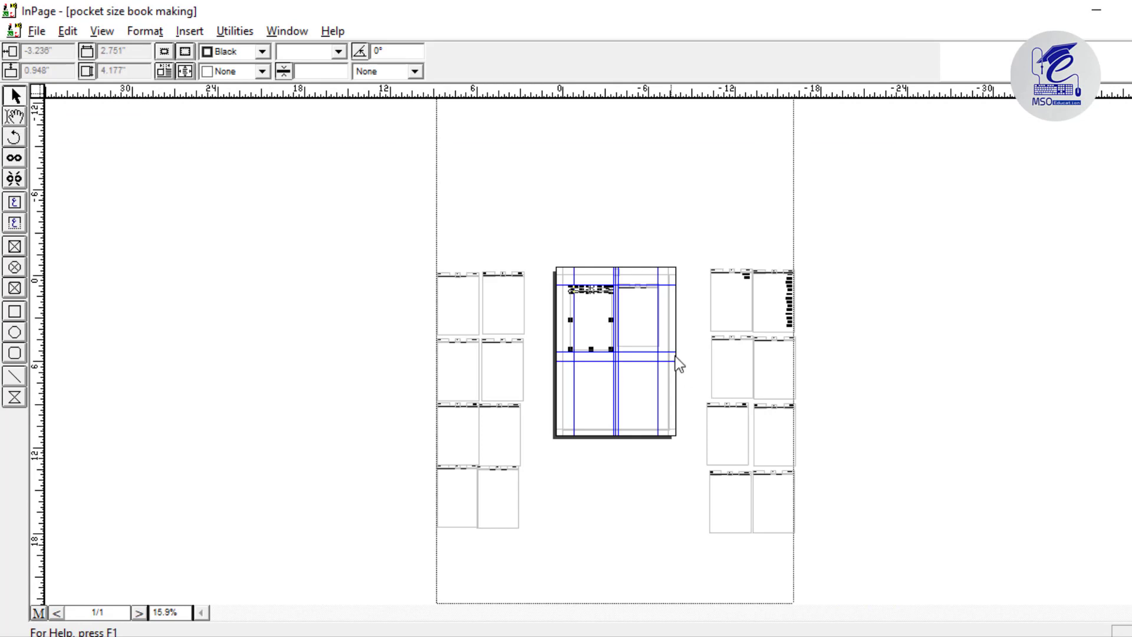
{"action": "left_click", "coordinate": [682, 486]}
{"action": "left_click", "coordinate": [595, 313]}
{"action": "left_click_drag", "start_coordinate": [597, 334], "coordinate": [470, 585]}
{"action": "left_click_drag", "start_coordinate": [637, 318], "coordinate": [507, 570]}
{"action": "left_click", "coordinate": [614, 527]}
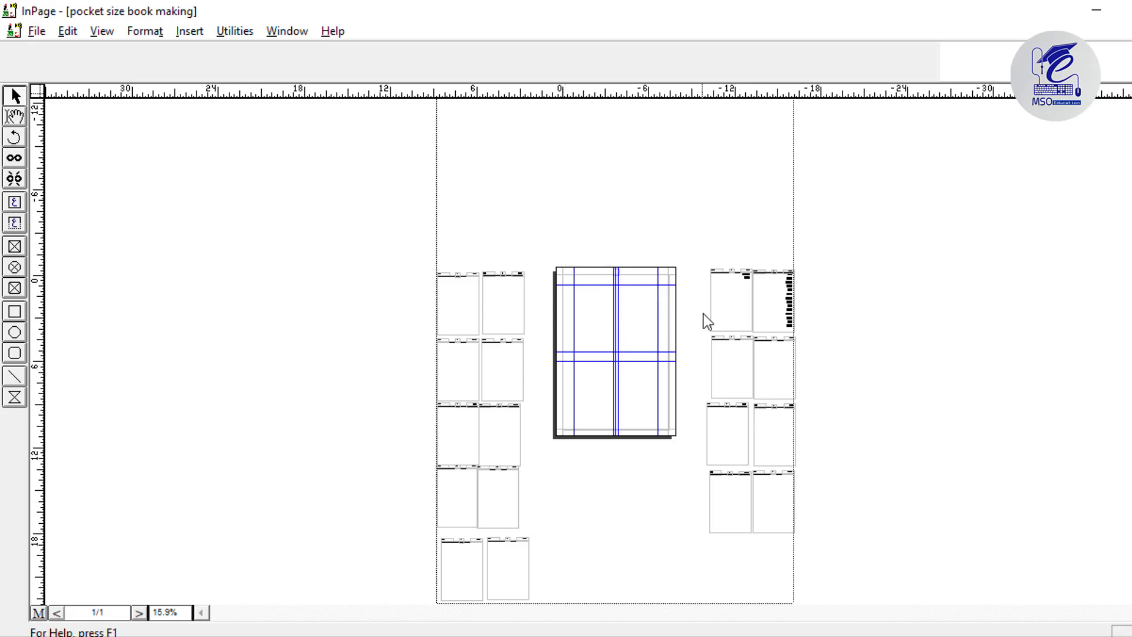
Delete the existing text from the linked mini-pages, starting in the first one beside the sheet
{"action": "left_click", "coordinate": [13, 116]}
{"action": "left_click", "coordinate": [779, 298]}
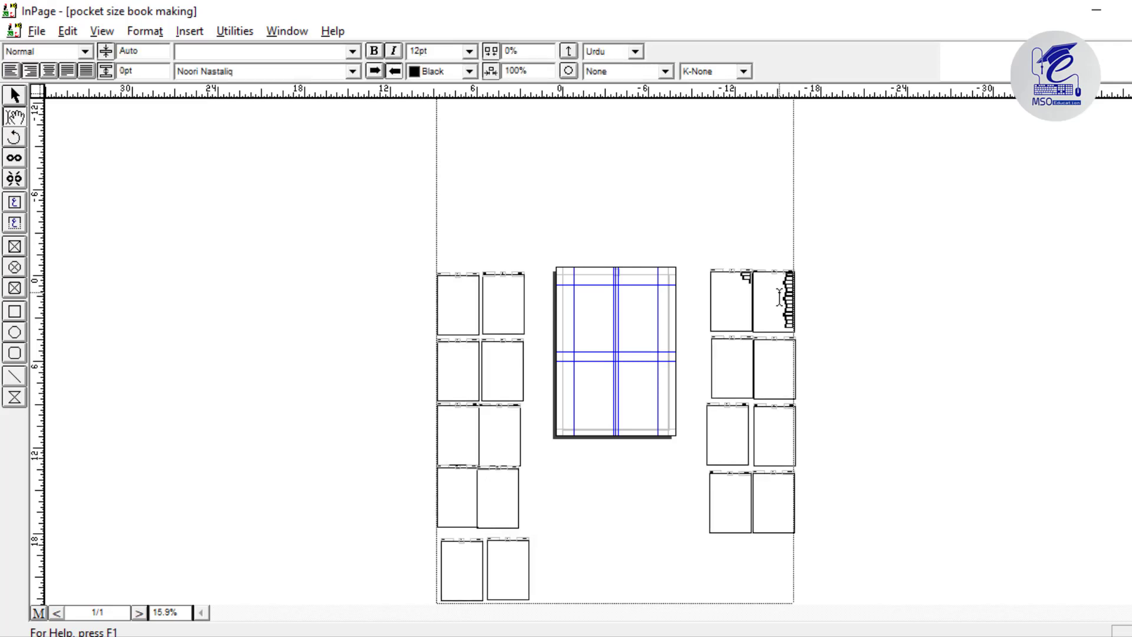
{"action": "key", "text": "Delete"}
{"action": "left_click", "coordinate": [15, 96]}
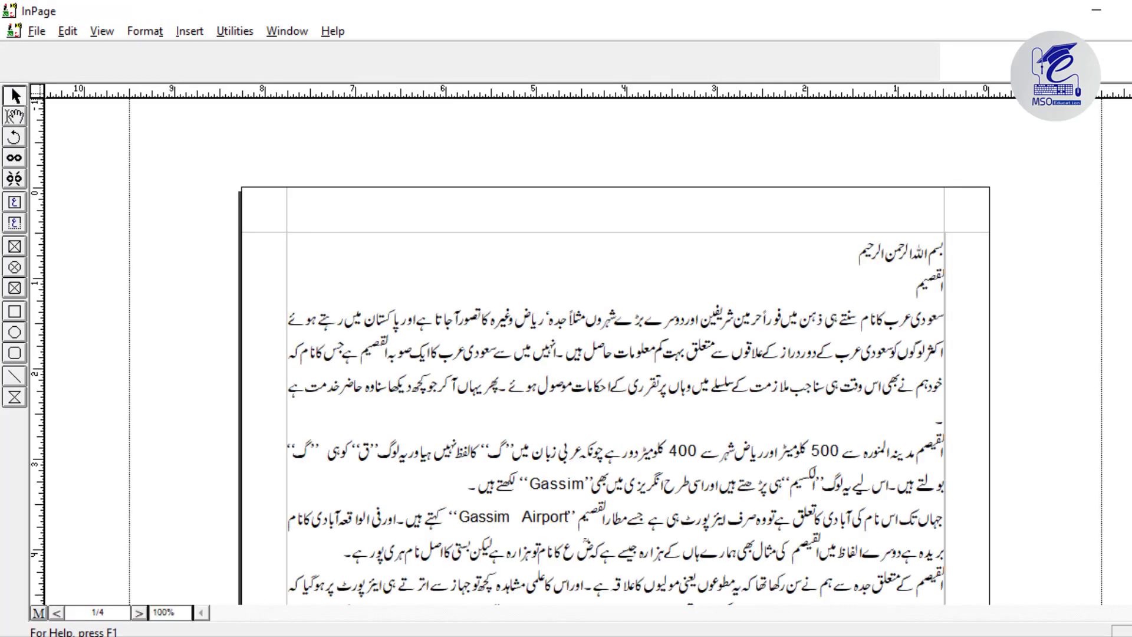
Copy the entire text of the four-page Urdu article document
{"action": "left_click", "coordinate": [15, 116]}
{"action": "left_click", "coordinate": [582, 264]}
{"action": "key", "text": "ctrl+a"}
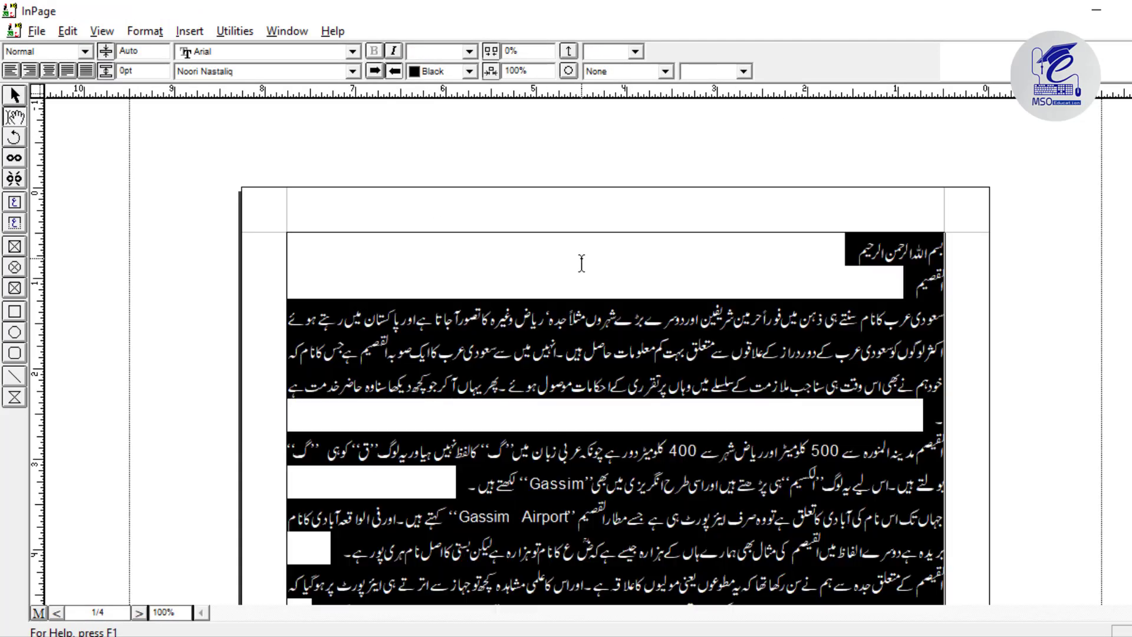
{"action": "right_click", "coordinate": [581, 264]}
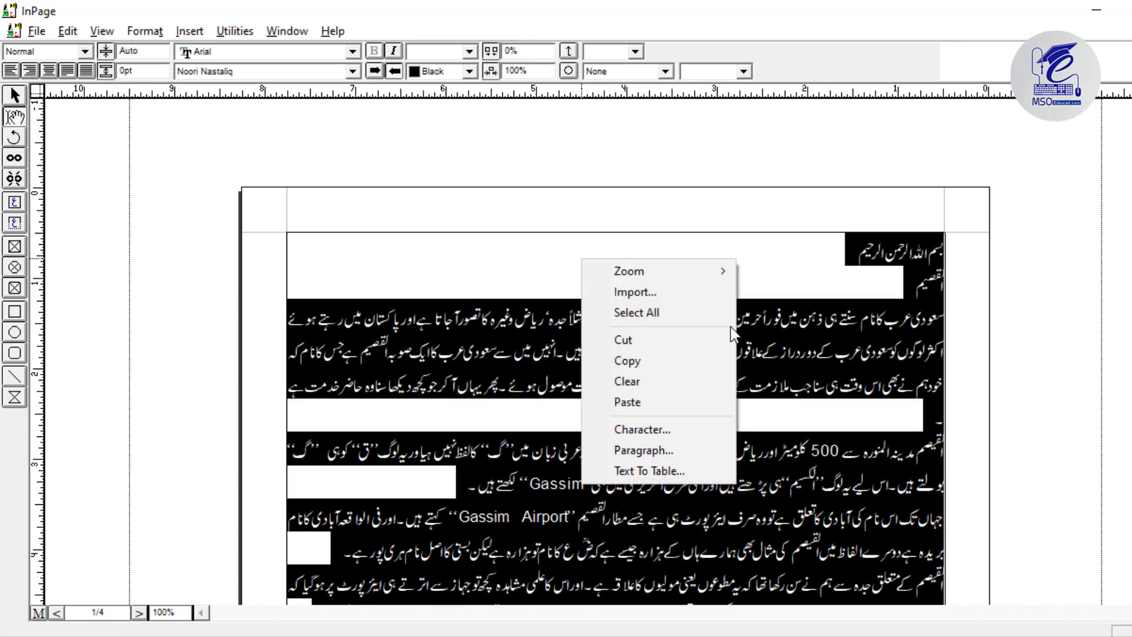
{"action": "left_click", "coordinate": [679, 358]}
Return to the mini-page layout and paste the copied article into the first linked mini-page so it flows through the chain
{"action": "key", "text": "ctrl+n"}
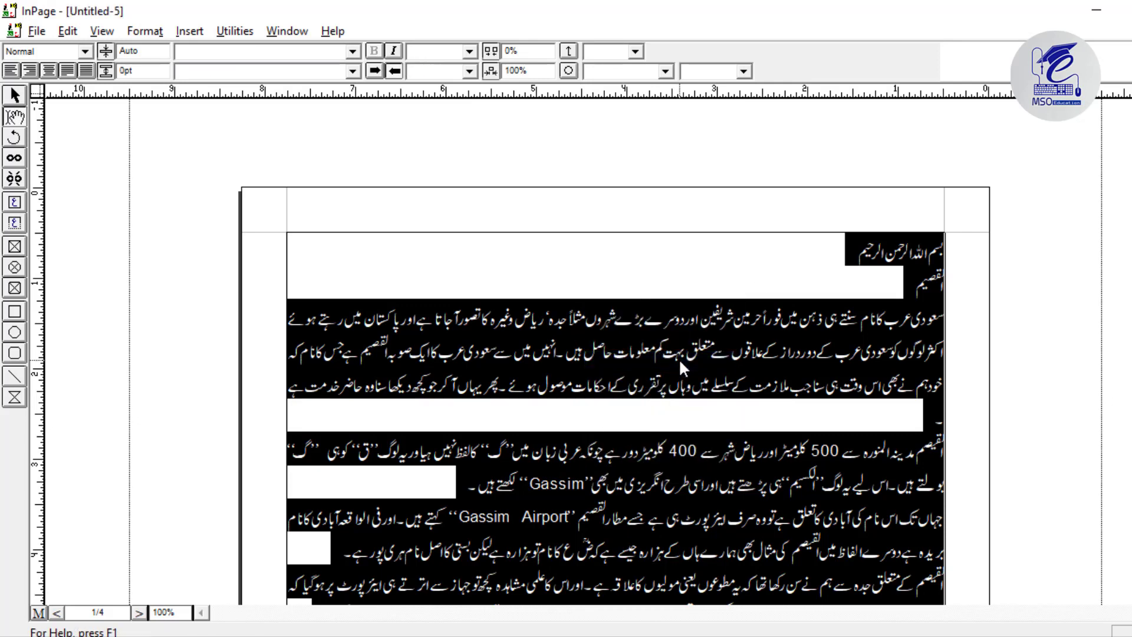
{"action": "left_click", "coordinate": [768, 294]}
{"action": "left_click", "coordinate": [14, 117]}
{"action": "left_click", "coordinate": [768, 297]}
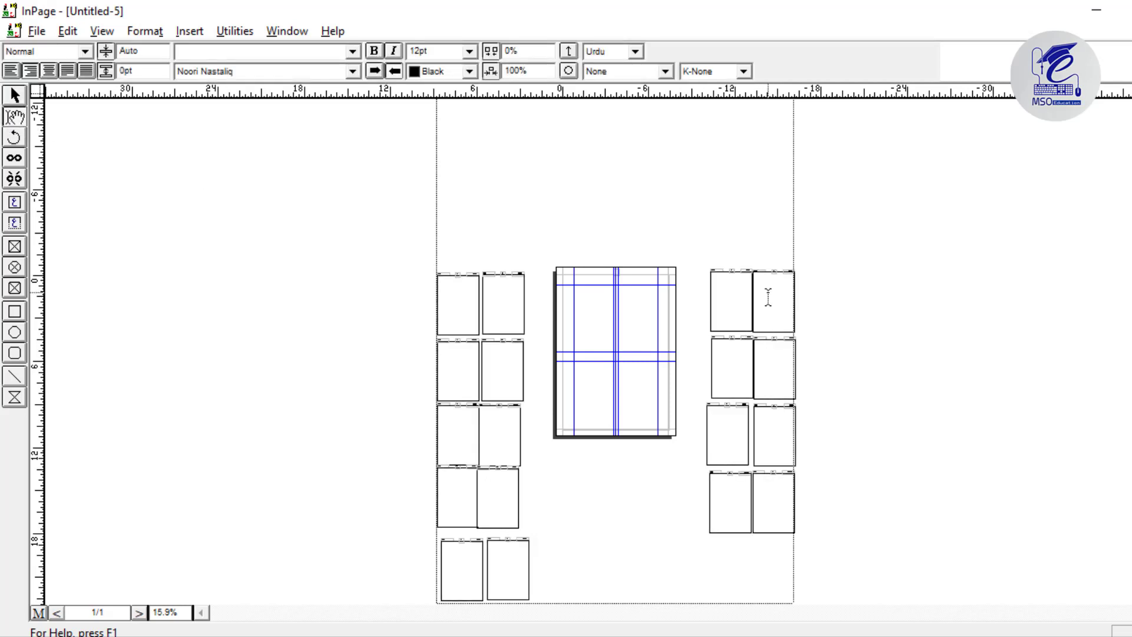
{"action": "key", "text": "ctrl+v"}
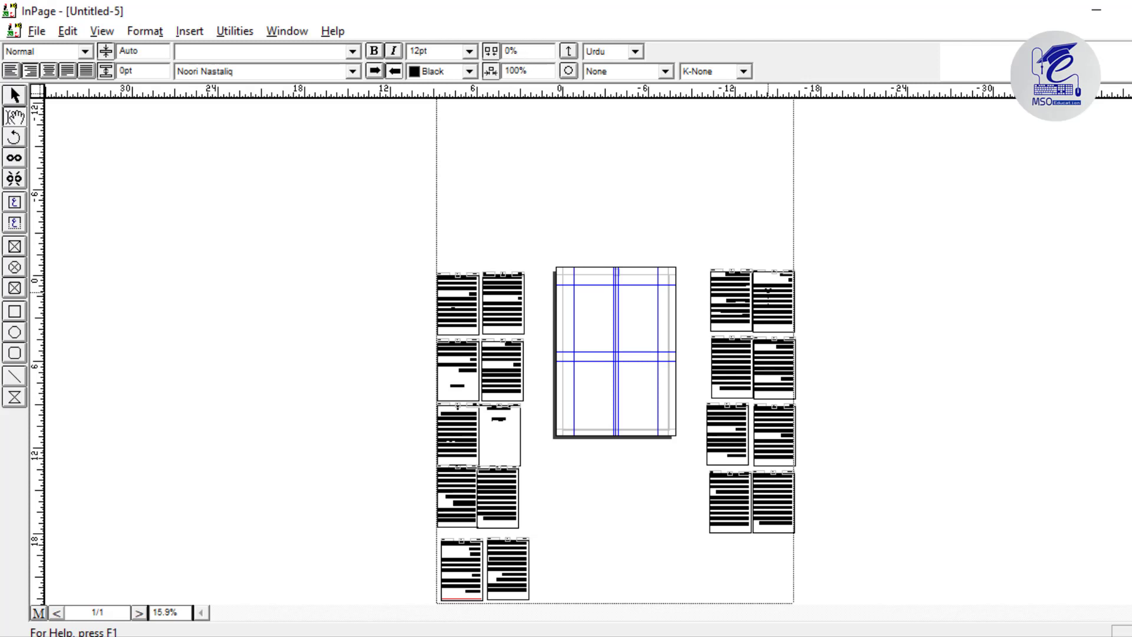
Check the end of the pasted text on mini-pages 17 and 18 and the text flow across the whole layout
{"action": "left_click", "coordinate": [14, 95]}
{"action": "left_click", "coordinate": [474, 572]}
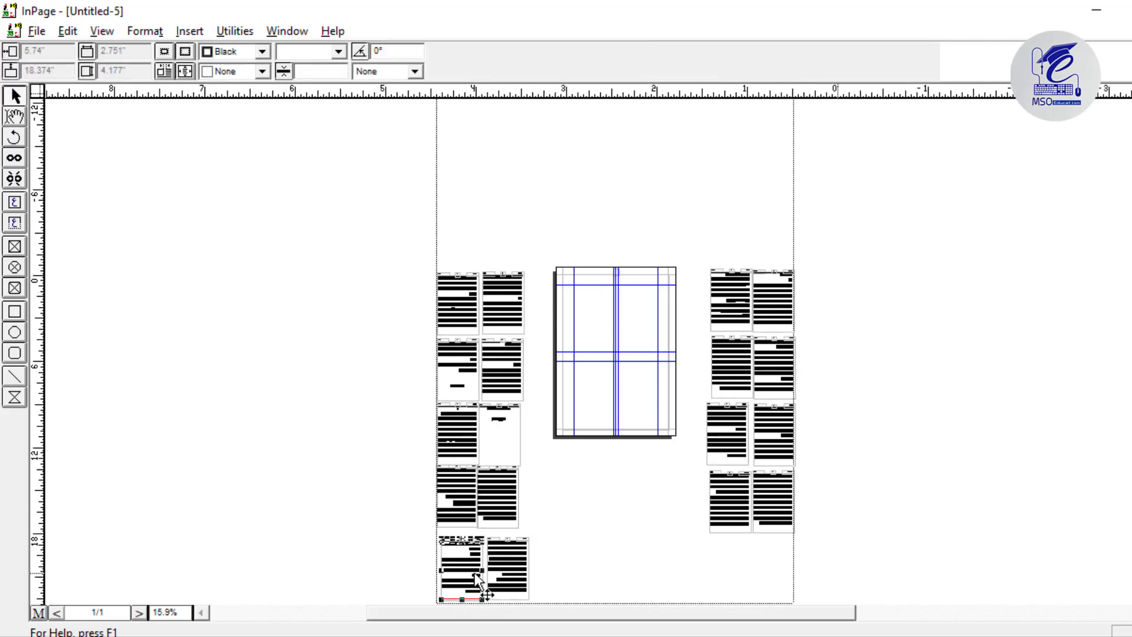
{"action": "key", "text": "ctrl+1"}
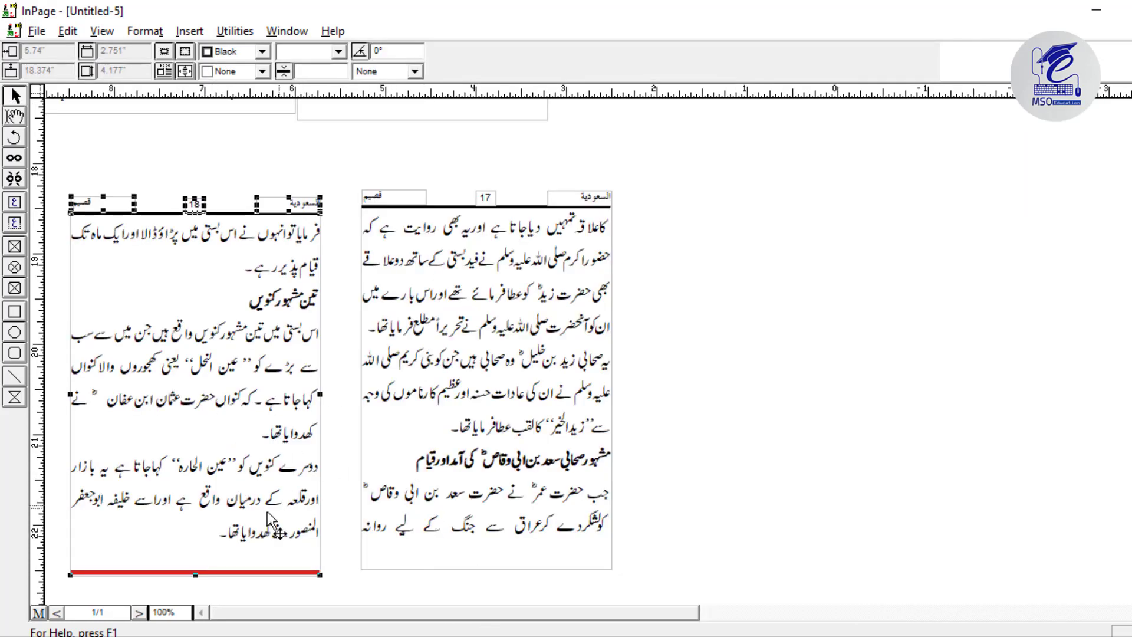
{"action": "left_click_drag", "start_coordinate": [407, 380], "coordinate": [333, 628]}
{"action": "left_click_drag", "start_coordinate": [482, 382], "coordinate": [498, 600]}
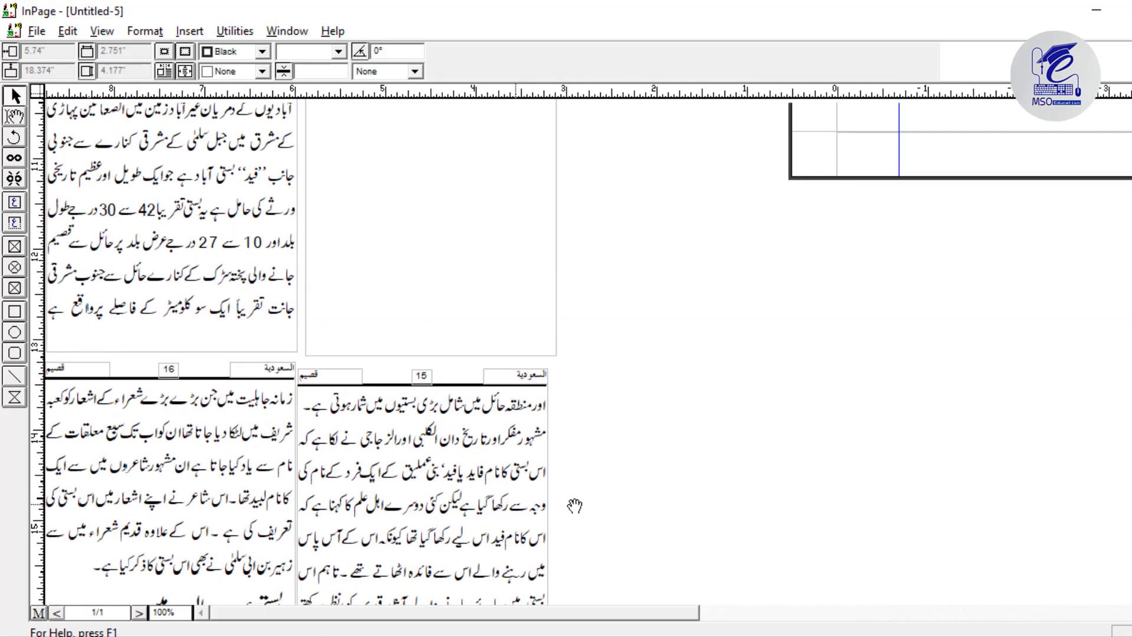
{"action": "key", "text": "ctrl+5"}
{"action": "left_click_drag", "start_coordinate": [438, 337], "coordinate": [594, 484]}
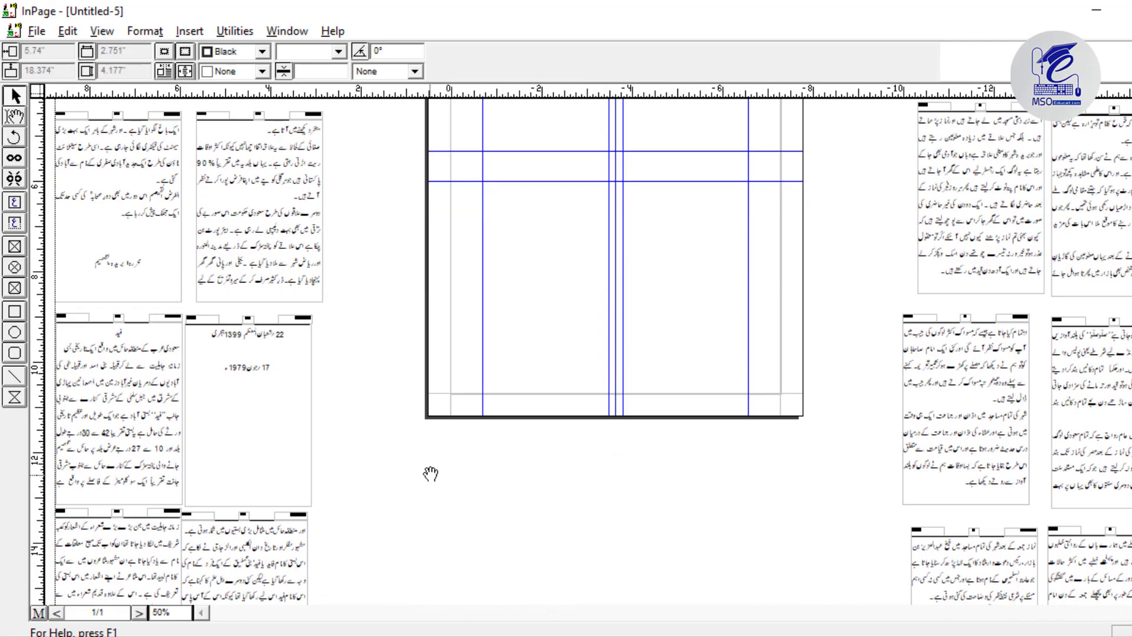
{"action": "scroll", "coordinate": [430, 476], "scroll_direction": "up", "scroll_amount": 5}
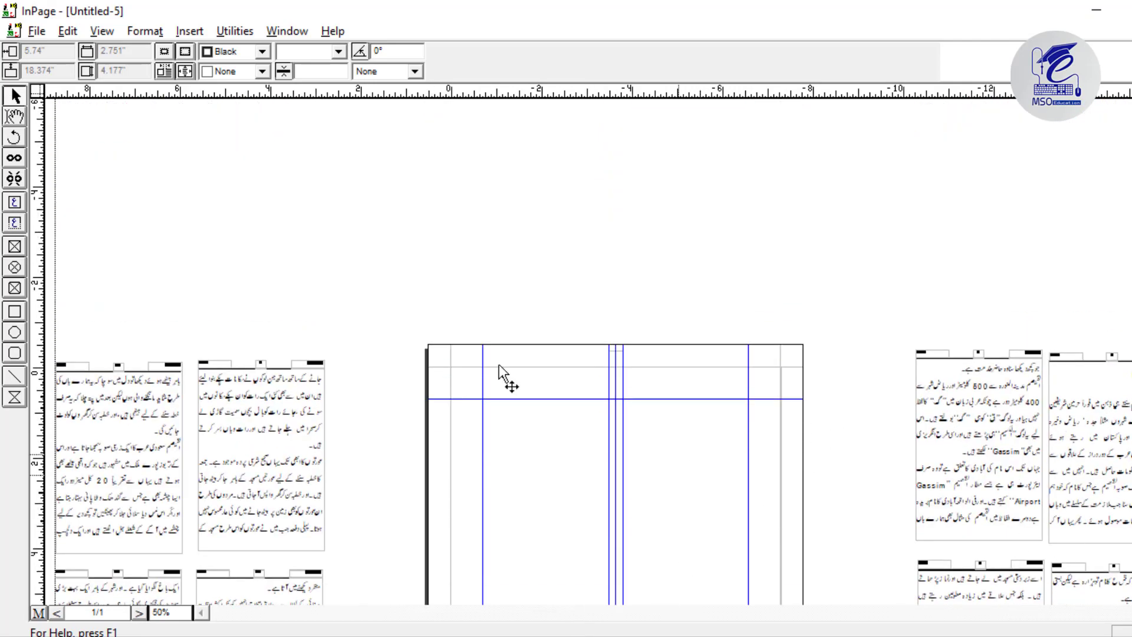
{"action": "left_click_drag", "start_coordinate": [514, 501], "coordinate": [531, 251]}
{"action": "left_click_drag", "start_coordinate": [567, 453], "coordinate": [566, 297]}
Move mini-page 18 from the lower left of the layout to the upper-right position on the sheet, between its guides
{"action": "left_click_drag", "start_coordinate": [293, 503], "coordinate": [328, 304]}
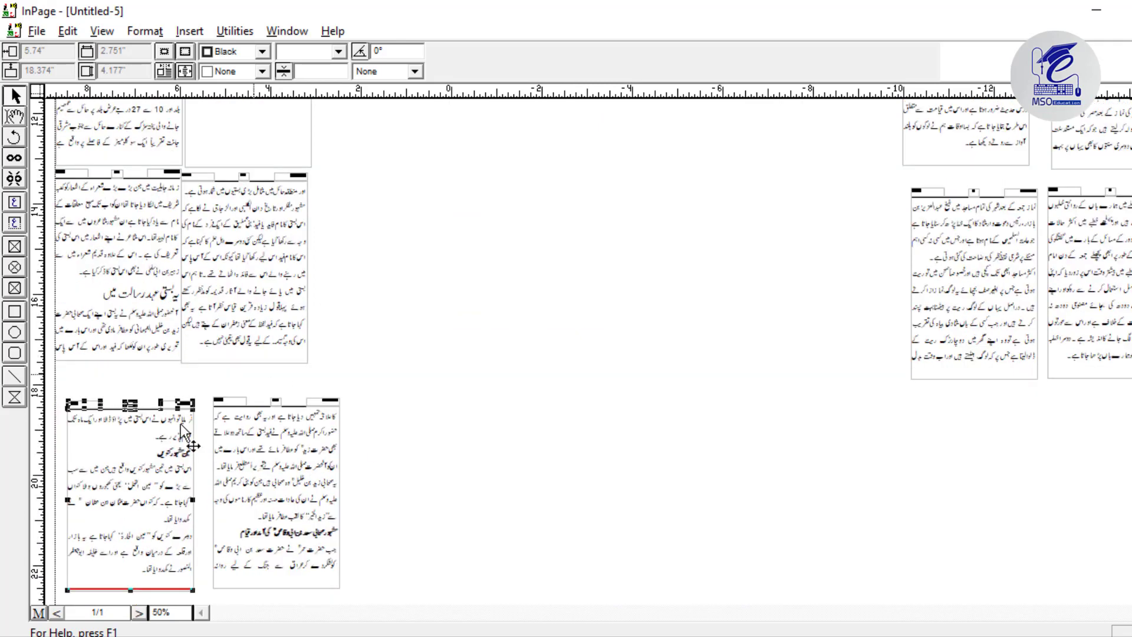
{"action": "scroll", "coordinate": [678, 278], "scroll_direction": "up", "scroll_amount": 8}
{"action": "left_click_drag", "start_coordinate": [634, 607], "coordinate": [669, 163]}
{"action": "left_click_drag", "start_coordinate": [724, 234], "coordinate": [724, 410]}
{"action": "left_click_drag", "start_coordinate": [698, 271], "coordinate": [699, 242]}
Copy mini-page 18 and paste copies into the sheet's upper-left, lower-right and lower-left positions
{"action": "right_click", "coordinate": [699, 241]}
{"action": "left_click", "coordinate": [731, 322]}
{"action": "right_click", "coordinate": [725, 320]}
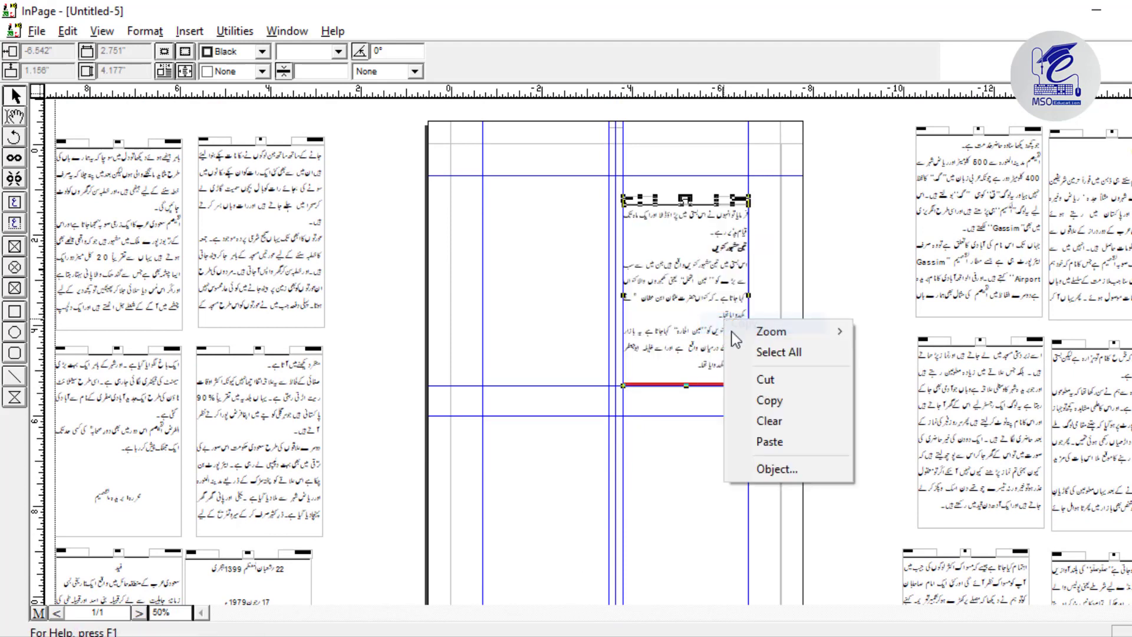
{"action": "left_click", "coordinate": [768, 441]}
{"action": "right_click", "coordinate": [571, 282]}
{"action": "left_click", "coordinate": [615, 363]}
{"action": "right_click", "coordinate": [696, 467]}
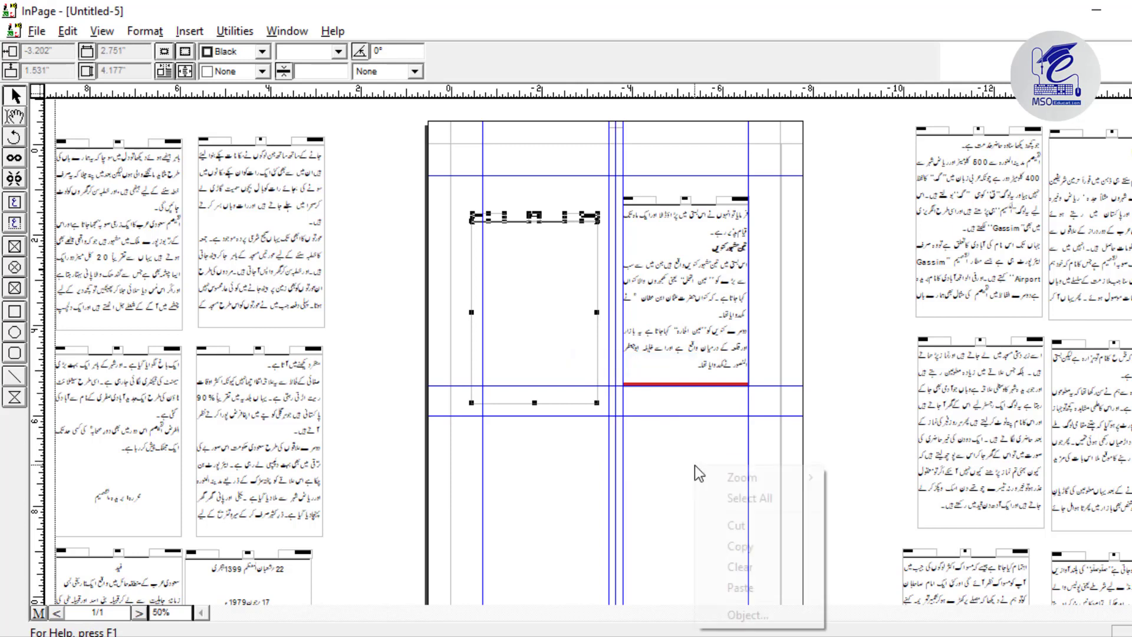
{"action": "left_click", "coordinate": [747, 587]}
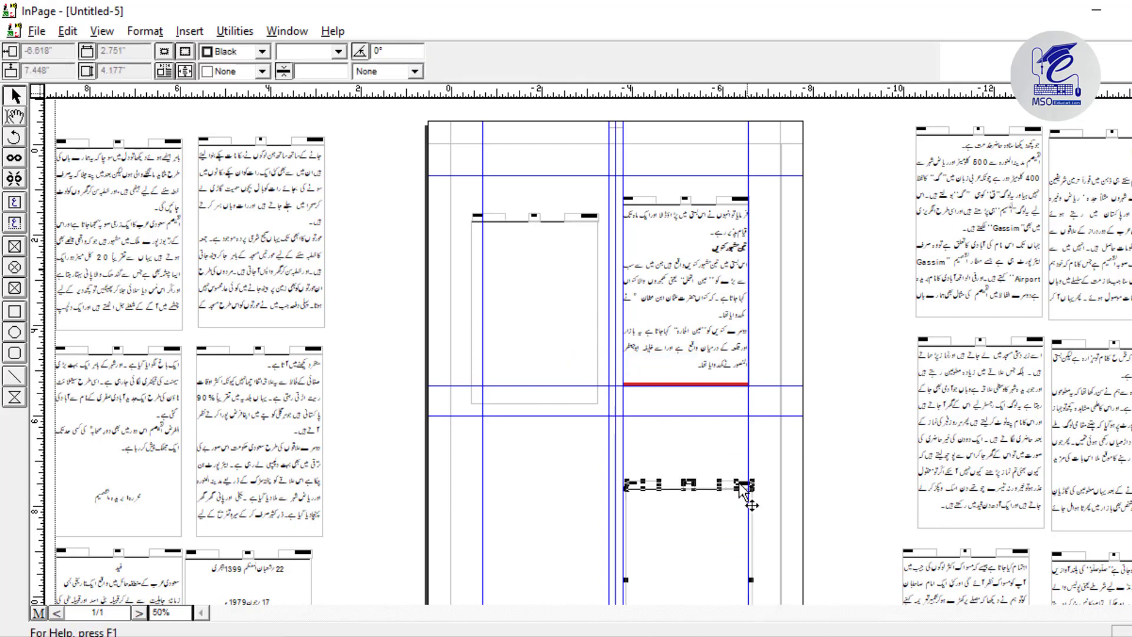
{"action": "right_click", "coordinate": [597, 471]}
{"action": "left_click", "coordinate": [650, 575]}
{"action": "left_click", "coordinate": [603, 473]}
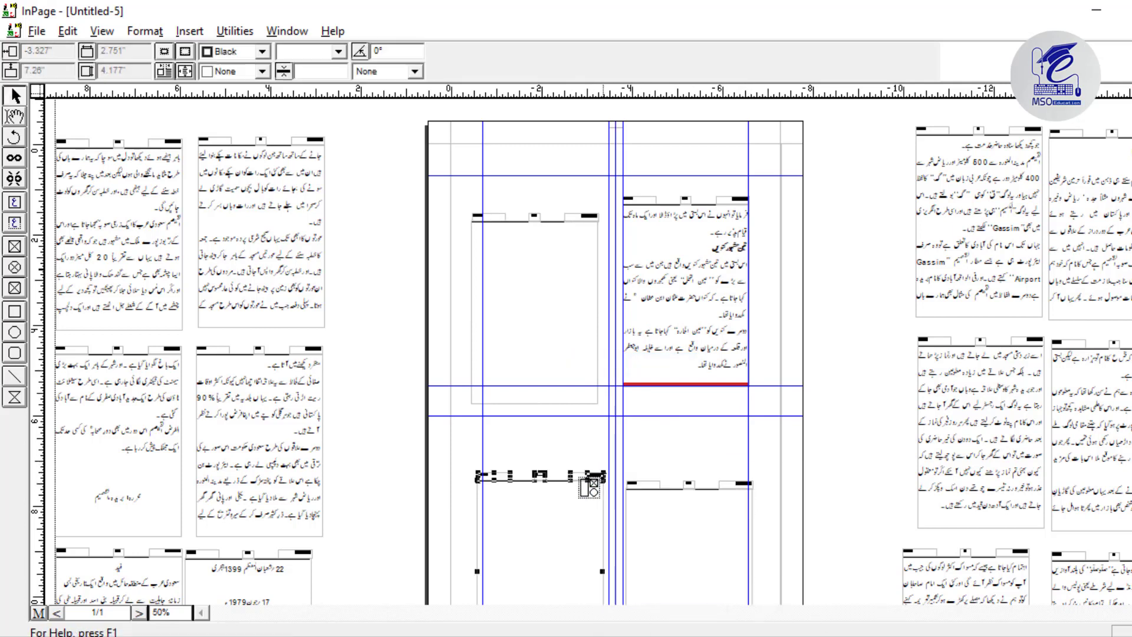
{"action": "left_click", "coordinate": [683, 560]}
Link the text frame of mini-page 18 on to the upper-left copy and from there to the lower mini-pages
{"action": "left_click", "coordinate": [17, 160]}
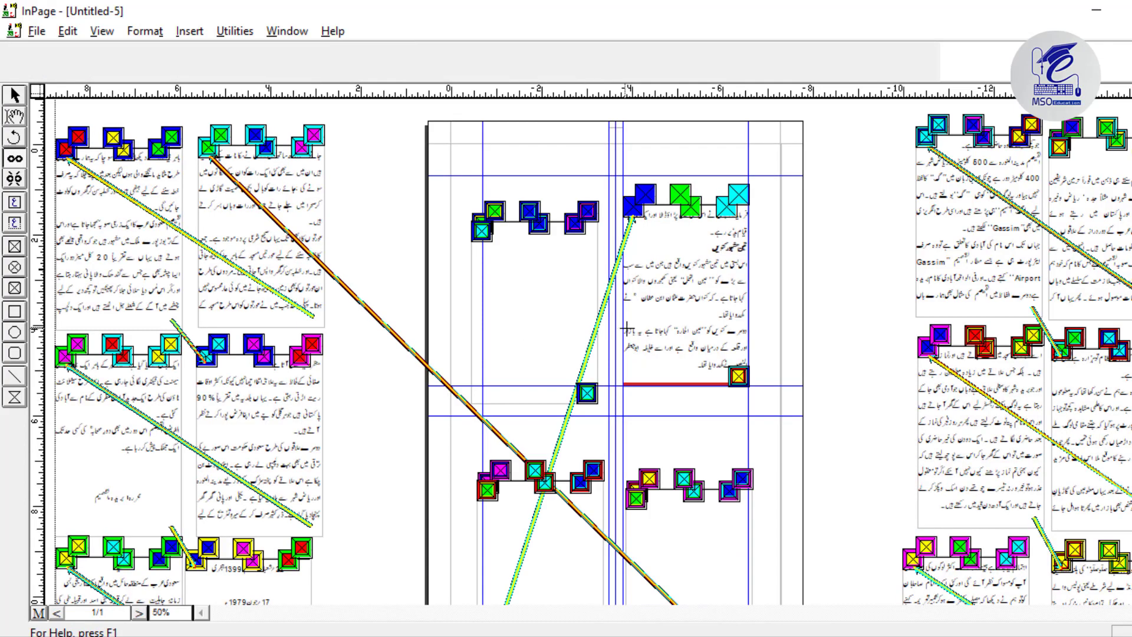
{"action": "left_click", "coordinate": [661, 329]}
{"action": "left_click", "coordinate": [550, 307]}
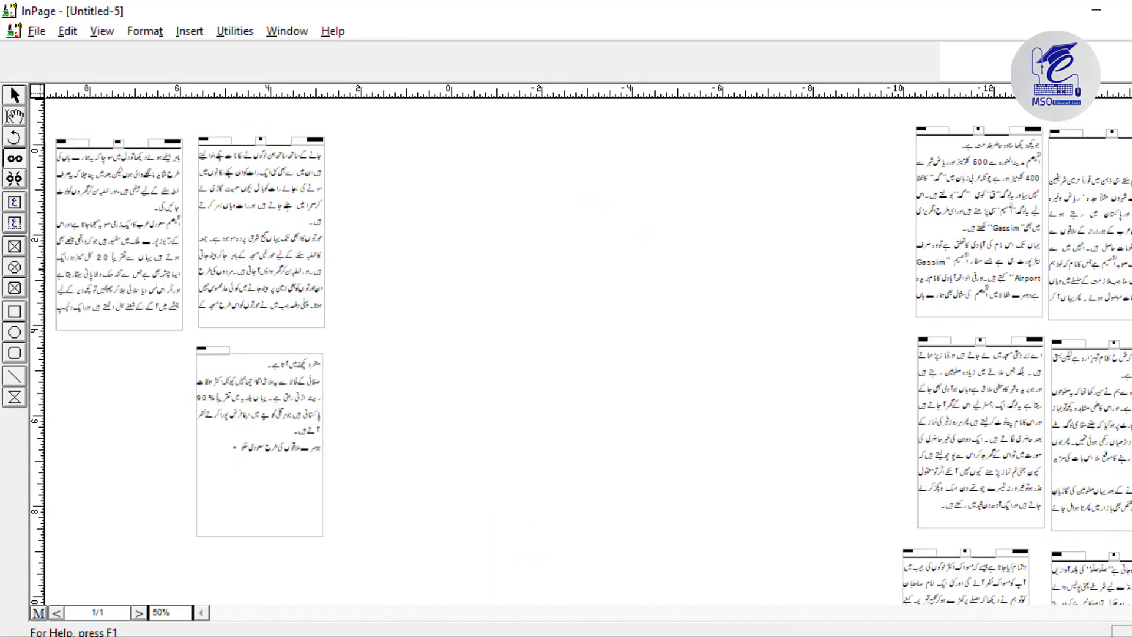
{"action": "left_click_drag", "start_coordinate": [599, 450], "coordinate": [653, 520]}
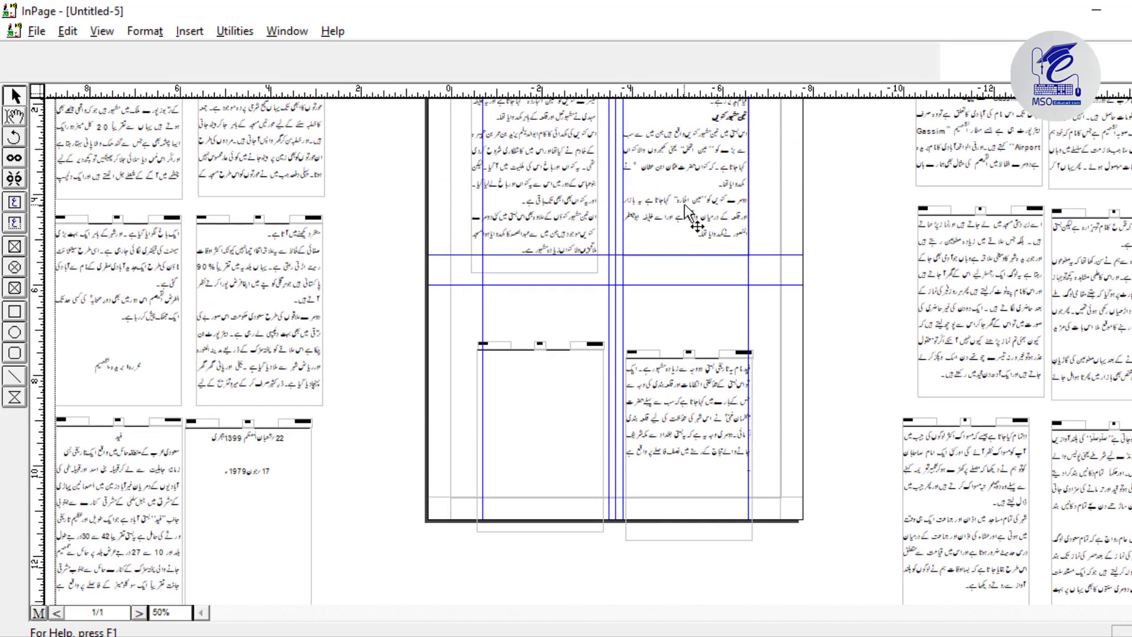
Move the two upper mini-pages together off the sheet, down to the last row of finished pages
{"action": "left_click", "coordinate": [685, 206]}
{"action": "left_click", "coordinate": [572, 208], "text": "shift"}
{"action": "left_click_drag", "start_coordinate": [689, 208], "coordinate": [599, 599]}
{"action": "scroll", "coordinate": [665, 349], "scroll_direction": "up", "scroll_amount": 3}
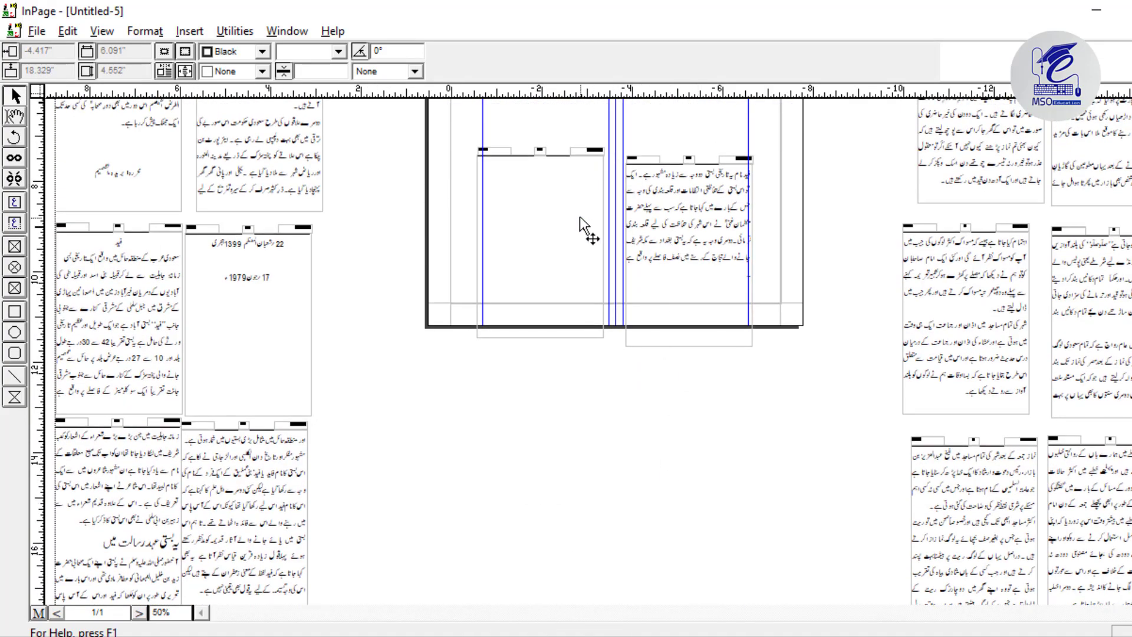
Move the partly filled lower mini-page beside the finished pages on the left and the empty one below the sheet
{"action": "left_click_drag", "start_coordinate": [684, 231], "coordinate": [603, 471]}
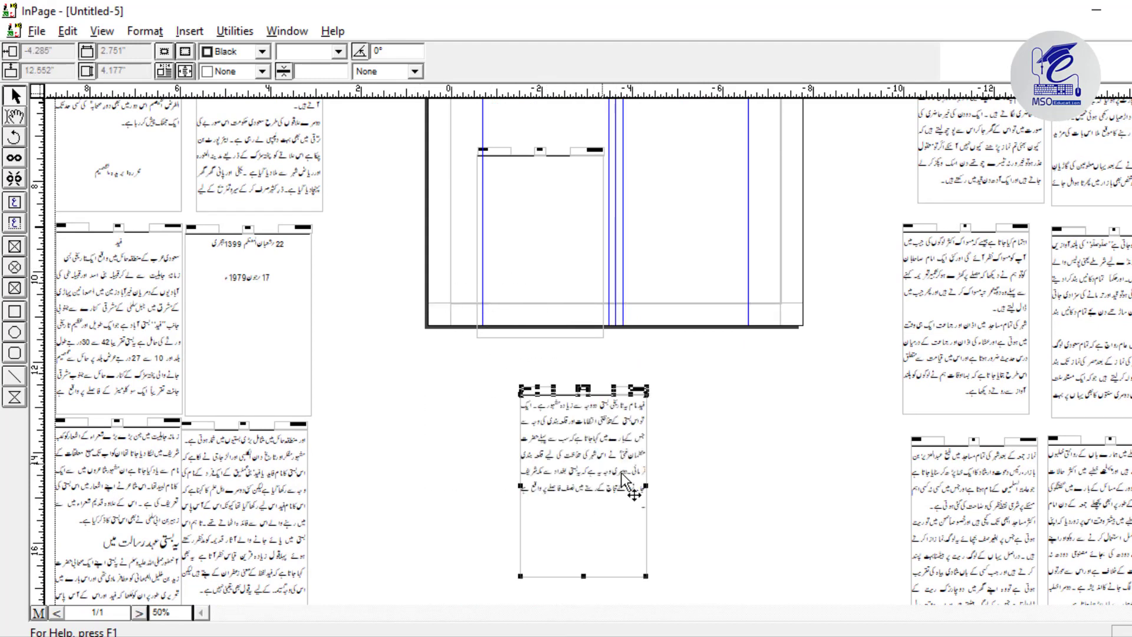
{"action": "left_click_drag", "start_coordinate": [704, 420], "coordinate": [704, 171]}
{"action": "left_click", "coordinate": [607, 457]}
{"action": "left_click_drag", "start_coordinate": [250, 474], "coordinate": [92, 468]}
{"action": "left_click_drag", "start_coordinate": [571, 238], "coordinate": [379, 278]}
{"action": "left_click_drag", "start_coordinate": [636, 255], "coordinate": [558, 495]}
{"action": "left_click", "coordinate": [569, 331]}
{"action": "left_click_drag", "start_coordinate": [553, 238], "coordinate": [604, 558]}
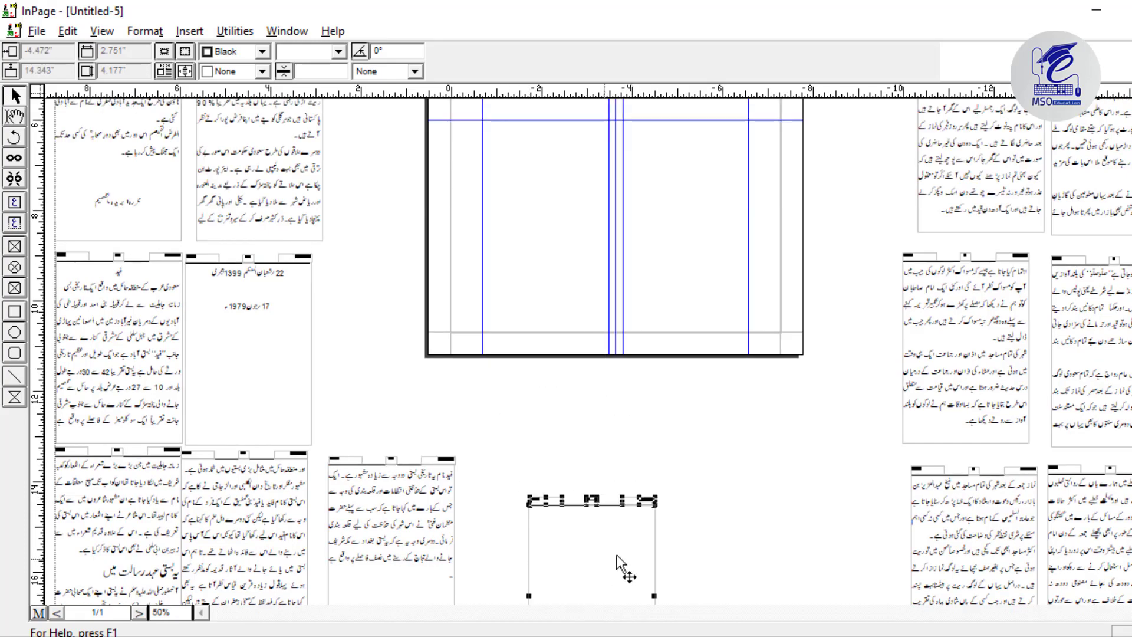
{"action": "left_click_drag", "start_coordinate": [649, 412], "coordinate": [582, 617]}
{"action": "left_click_drag", "start_coordinate": [697, 266], "coordinate": [559, 336]}
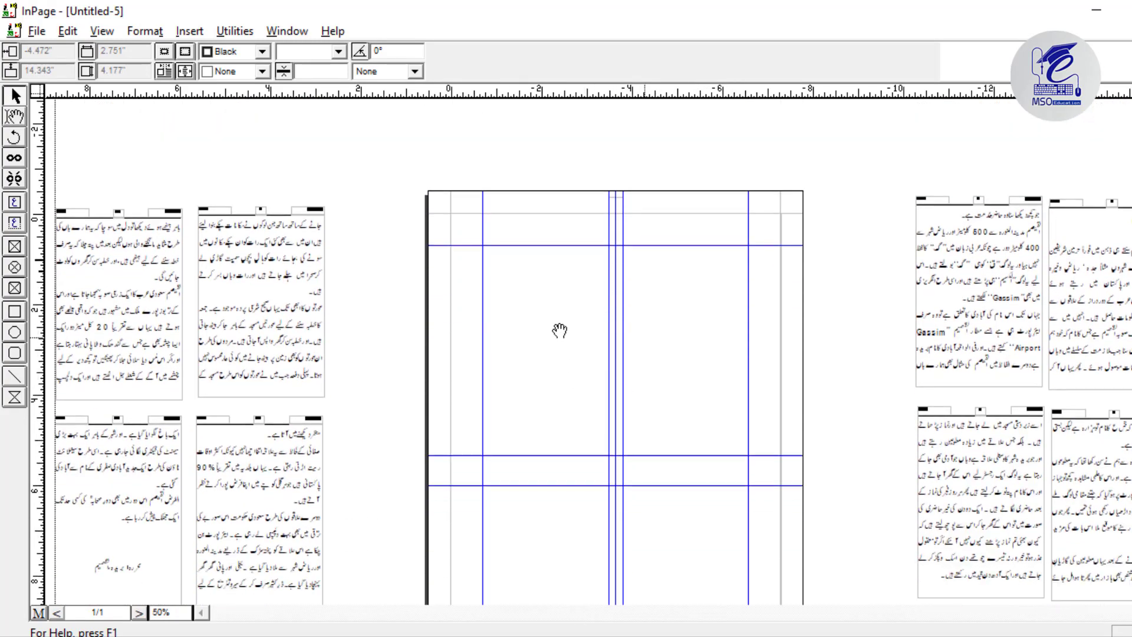
{"action": "left_click_drag", "start_coordinate": [576, 377], "coordinate": [588, 257]}
{"action": "scroll", "coordinate": [588, 257], "scroll_direction": "down", "scroll_amount": 5}
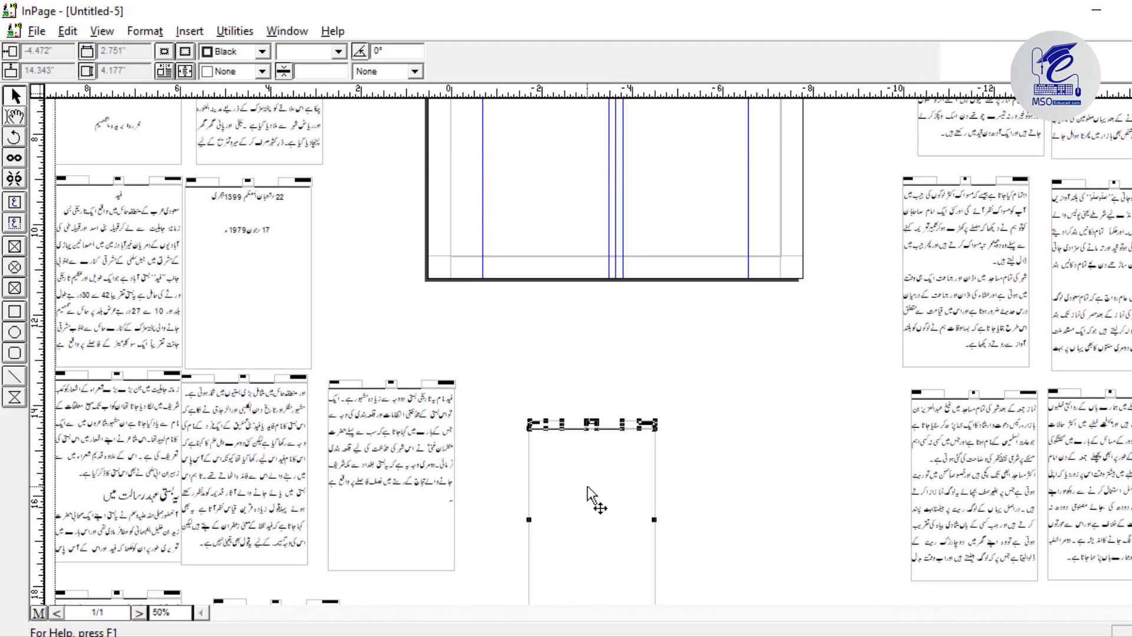
Place the text cursor at the end of the article and trace the text back through the last linked mini-pages
{"action": "left_click", "coordinate": [15, 116]}
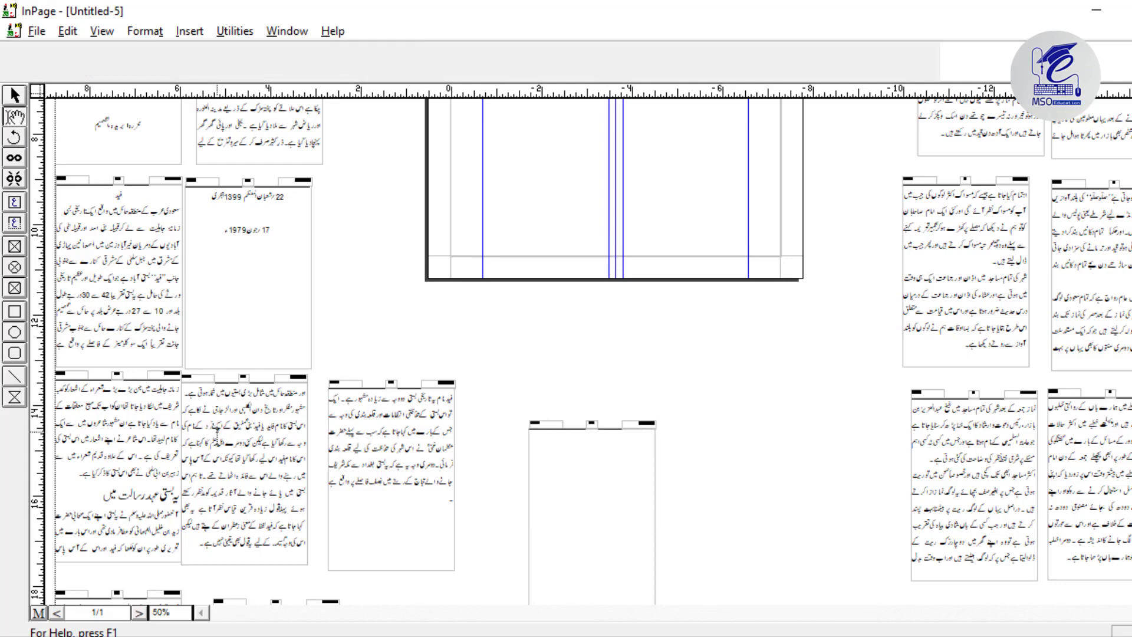
{"action": "key", "text": "ctrl+1"}
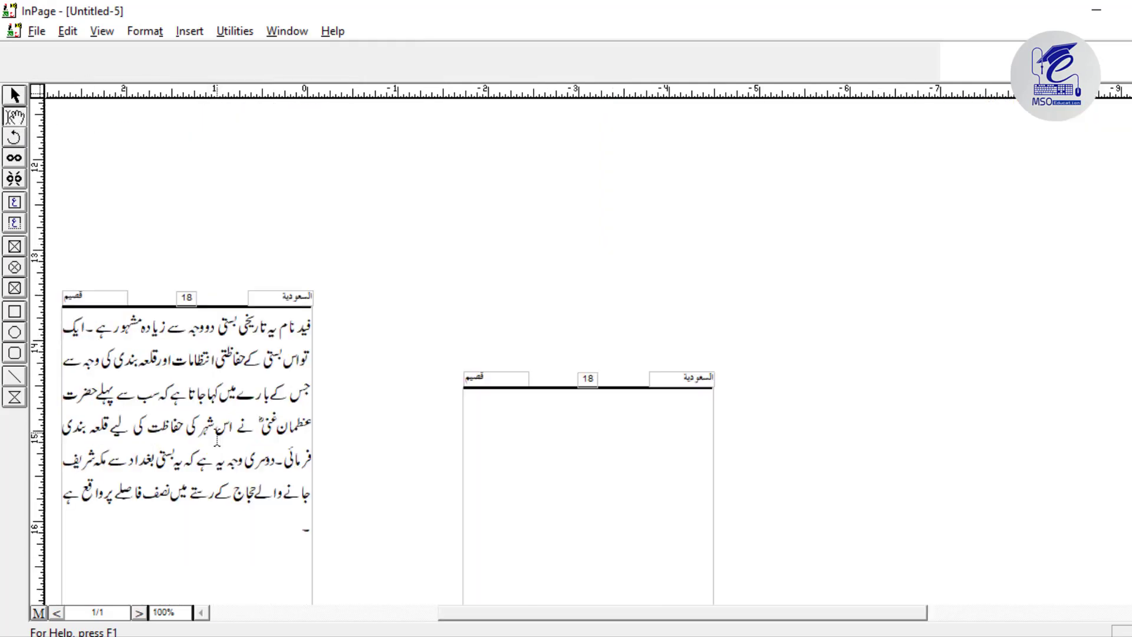
{"action": "left_click_drag", "start_coordinate": [196, 444], "coordinate": [209, 301]}
{"action": "left_click", "coordinate": [245, 396]}
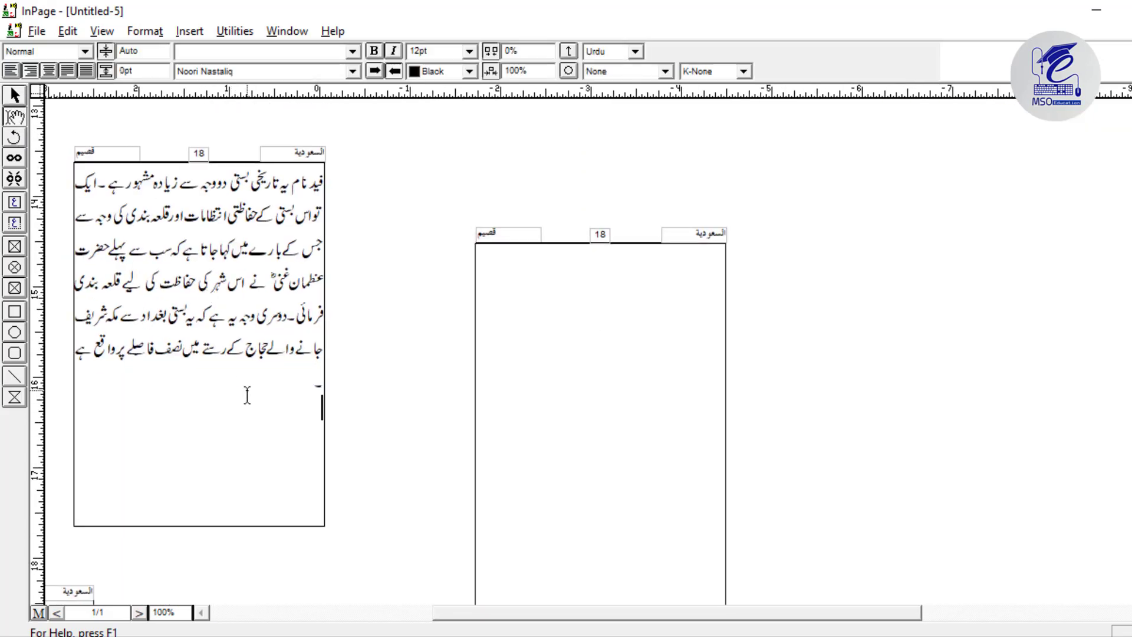
{"action": "key", "text": "Right"}
{"action": "key", "text": "Right"}
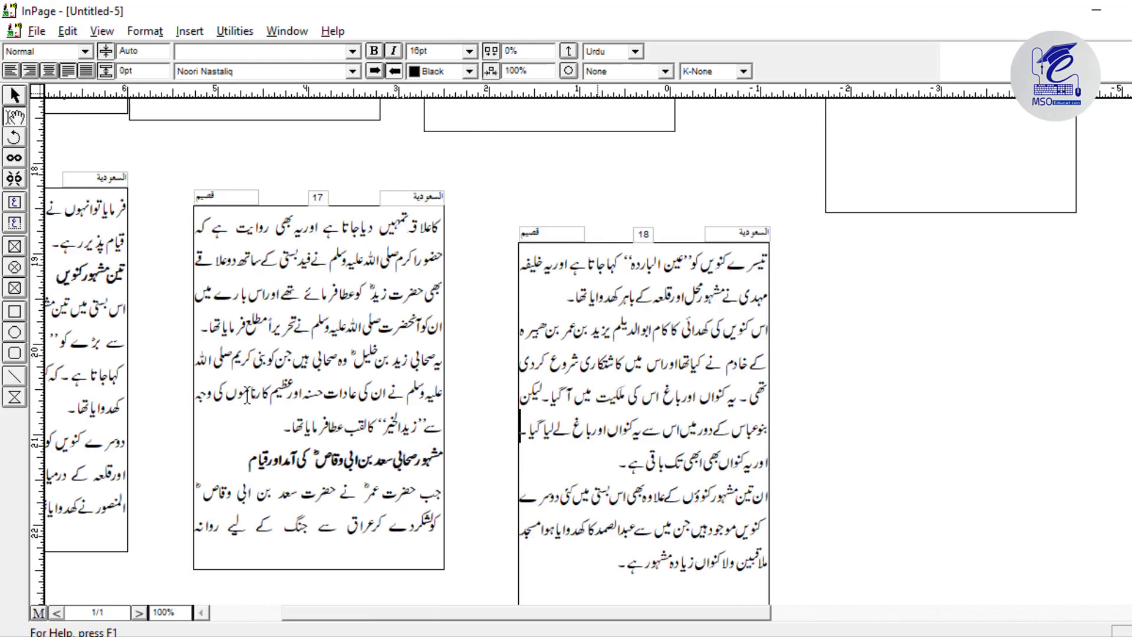
{"action": "scroll", "coordinate": [247, 396], "scroll_direction": "left", "scroll_amount": 3}
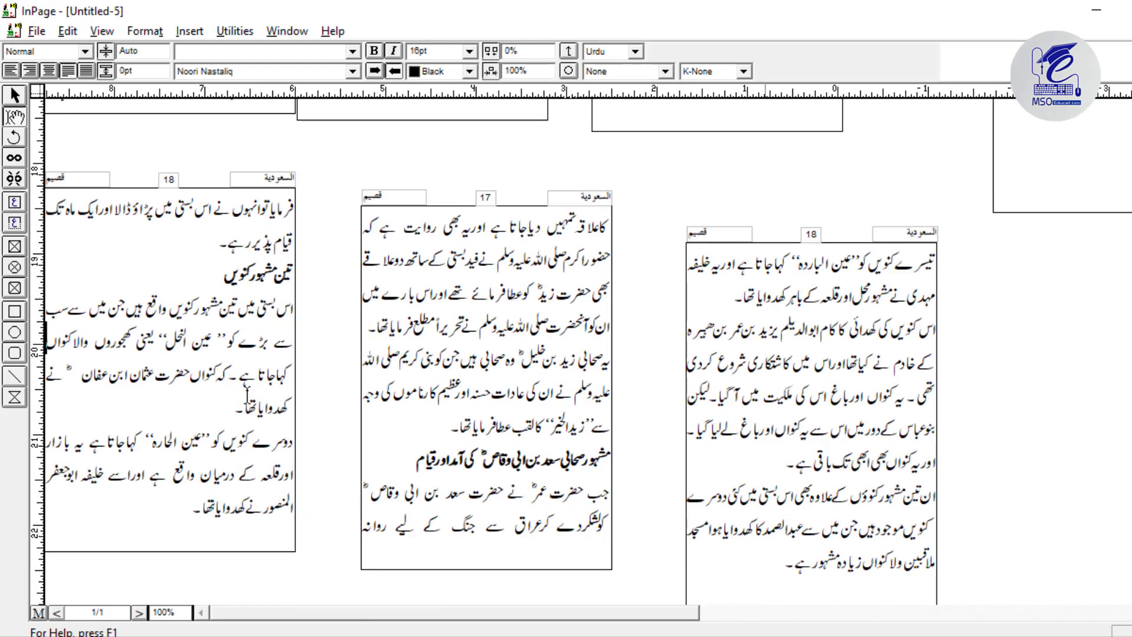
Trace the article text back line by line to determine which mini-page follows page 18
{"action": "key", "text": "Up"}
{"action": "key", "text": "Up"}
{"action": "key", "text": "Up"}
{"action": "key", "text": "Up"}
{"action": "key", "text": "Up"}
{"action": "key", "text": "Up"}
{"action": "key", "text": "Up"}
{"action": "key", "text": "Up"}
{"action": "key", "text": "Up"}
{"action": "key", "text": "Up"}
Renumber the mini-page that begins with the third well as 19
{"action": "left_click", "coordinate": [813, 235]}
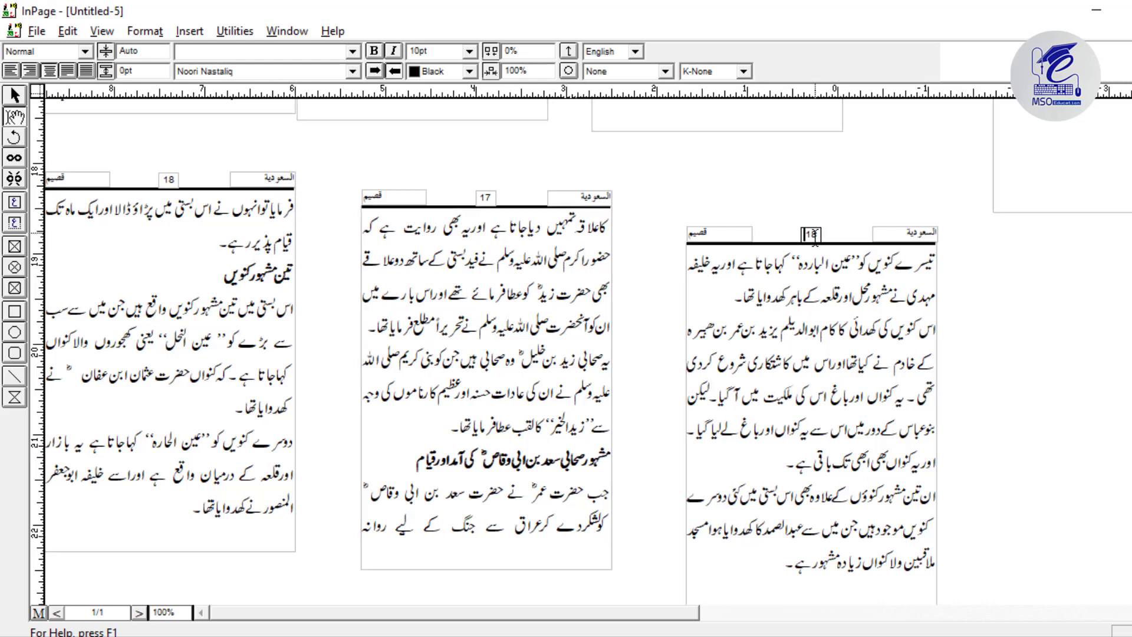
{"action": "left_click", "coordinate": [809, 571]}
{"action": "key", "text": "Page_Up"}
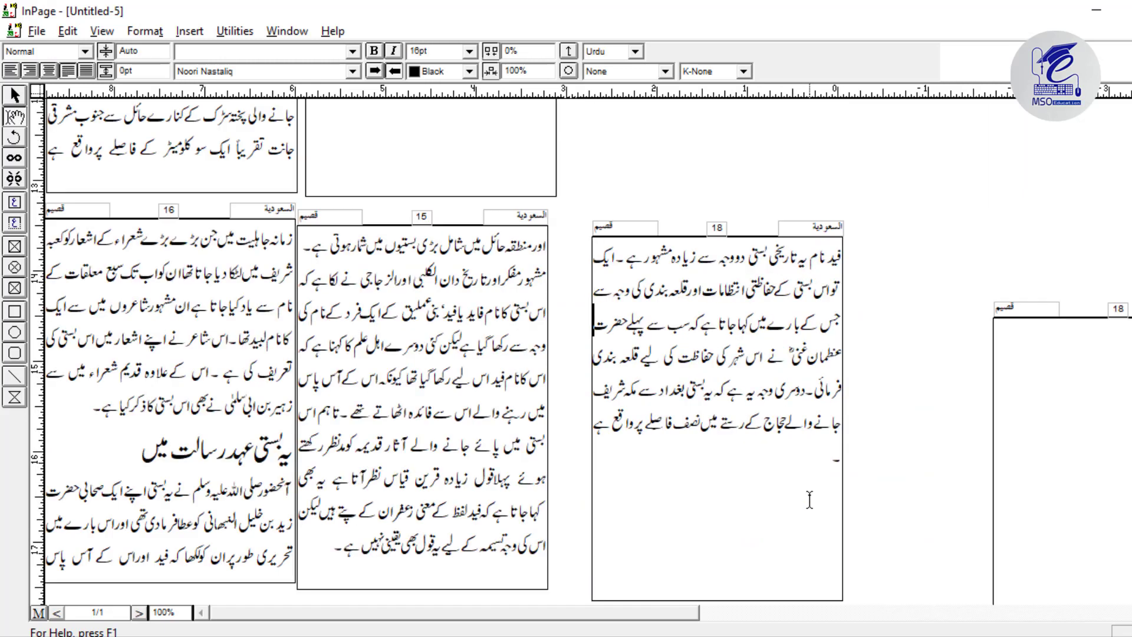
{"action": "left_click", "coordinate": [810, 500]}
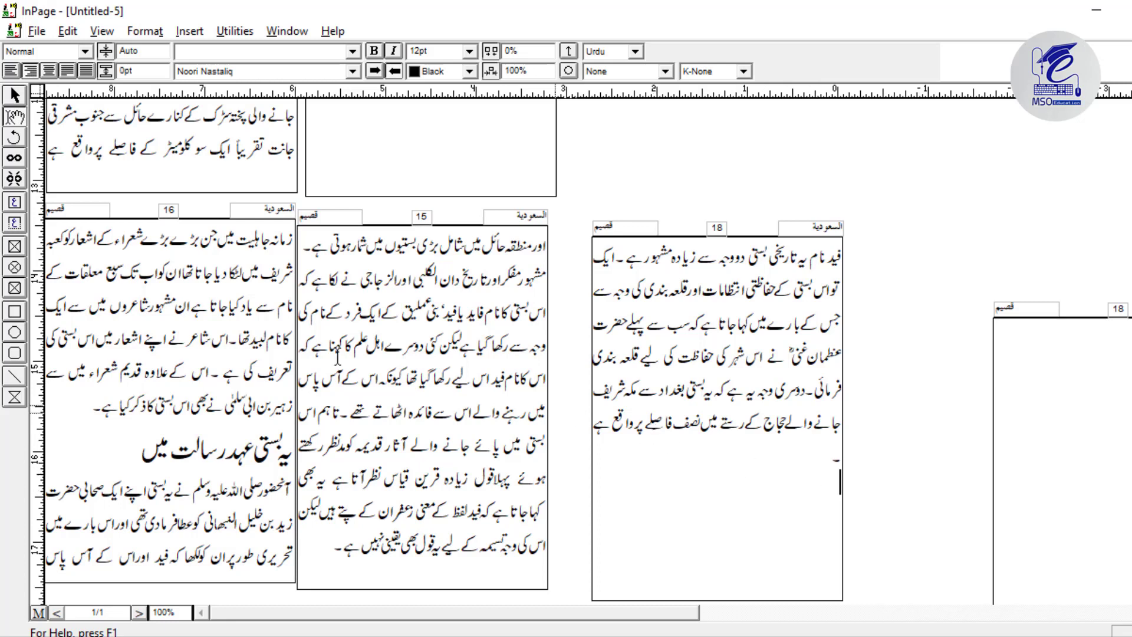
{"action": "key", "text": "Page_Down"}
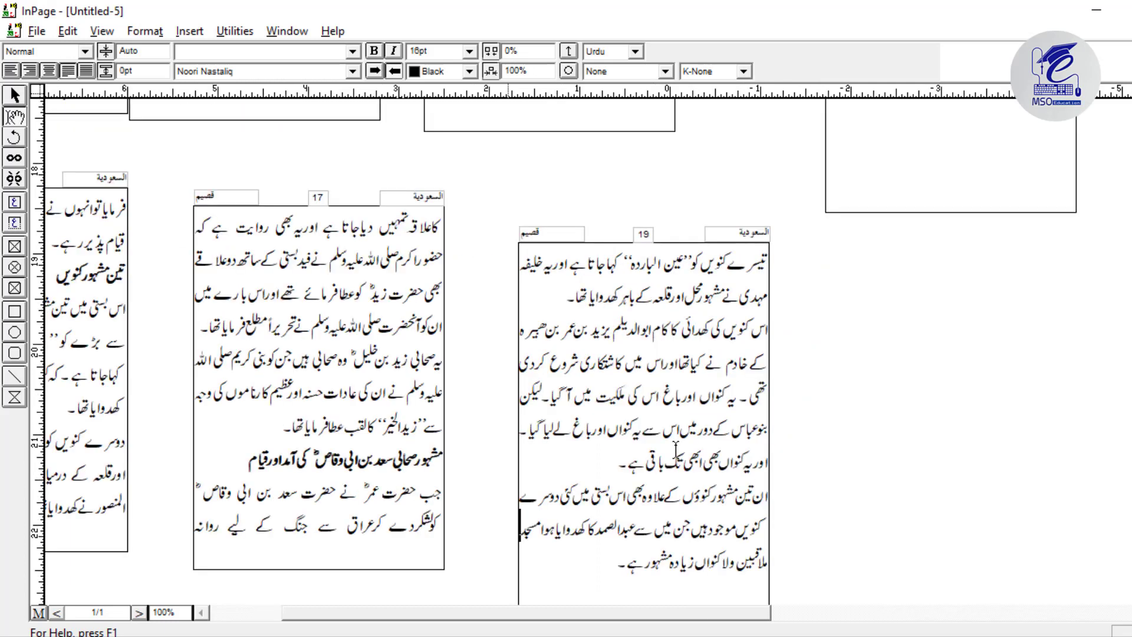
Renumber the partly filled mini-page beside page 15 as 20 and check how the surrounding text frames are linked
{"action": "key", "text": "Page_Up"}
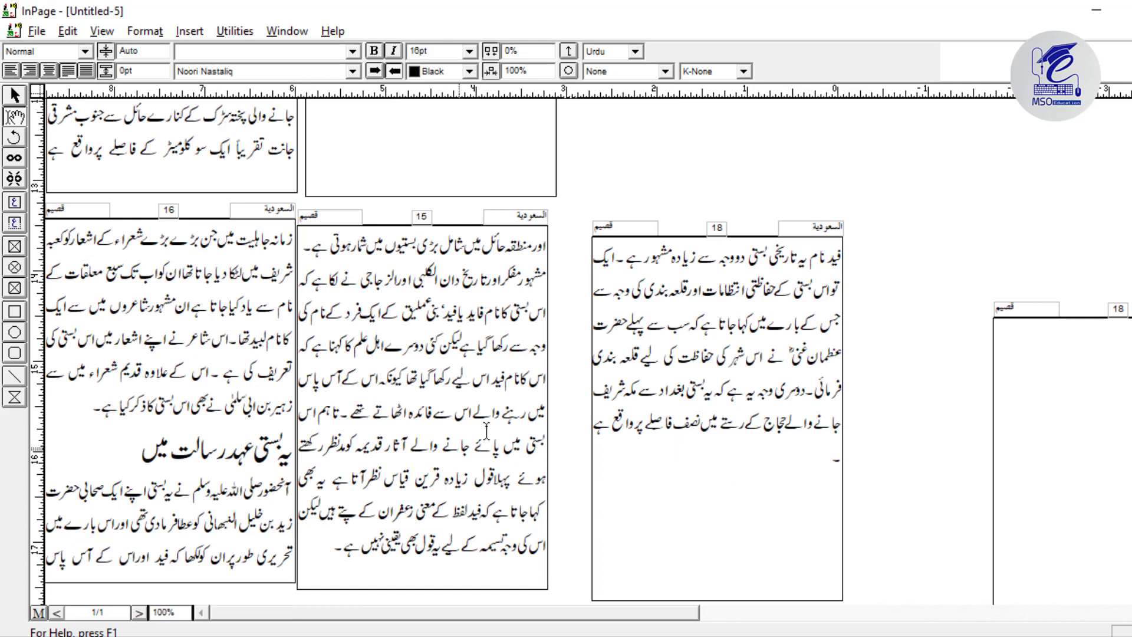
{"action": "double_click", "coordinate": [717, 228]}
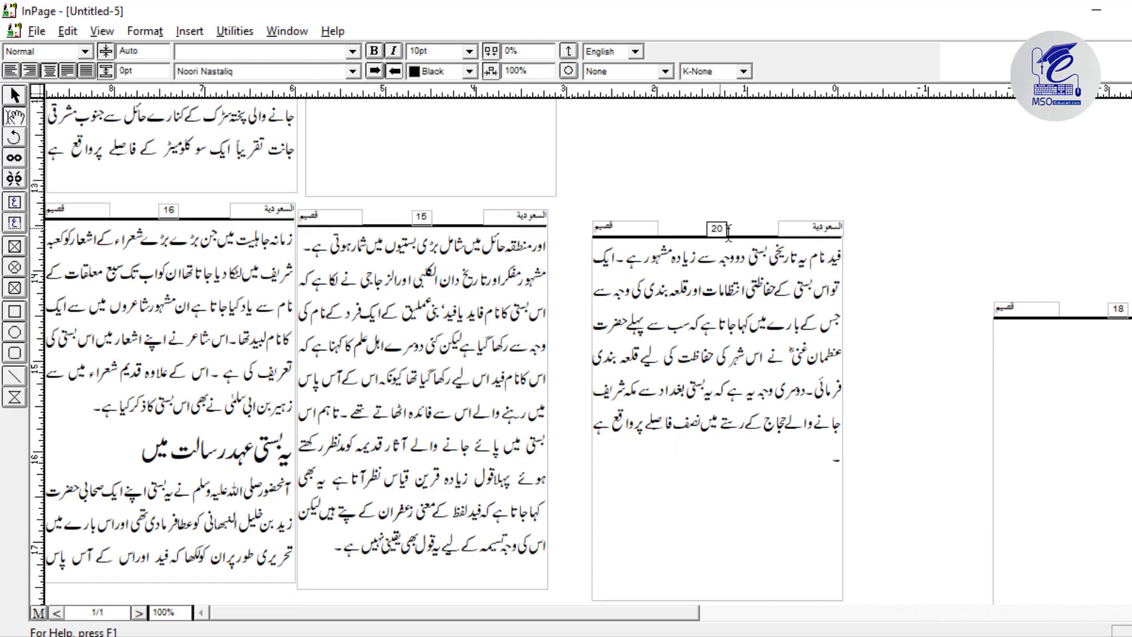
{"action": "left_click", "coordinate": [16, 97]}
{"action": "left_click", "coordinate": [14, 161]}
{"action": "scroll", "coordinate": [740, 411], "scroll_direction": "down", "scroll_amount": 2}
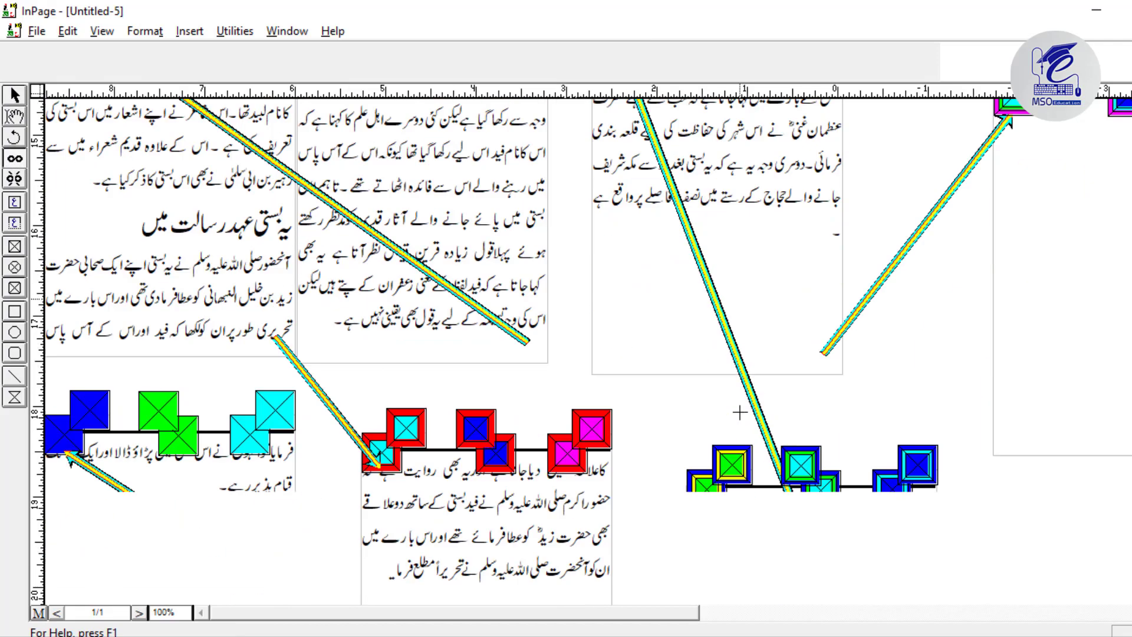
{"action": "scroll", "coordinate": [761, 410], "scroll_direction": "up", "scroll_amount": 1}
{"action": "scroll", "coordinate": [761, 410], "scroll_direction": "down", "scroll_amount": 1}
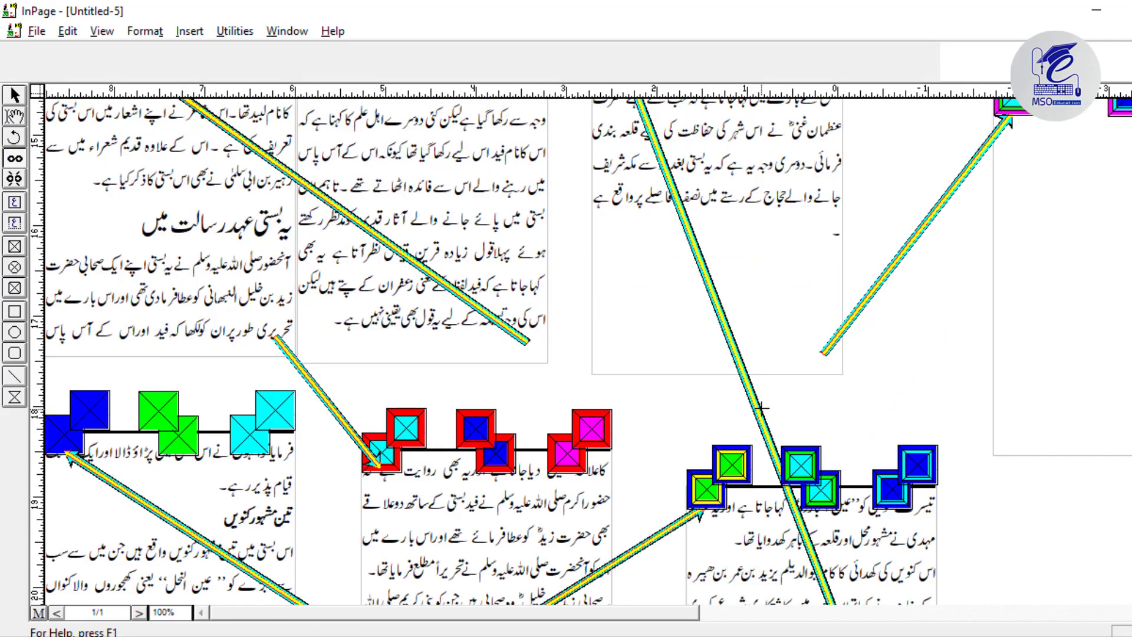
{"action": "left_click", "coordinate": [16, 97]}
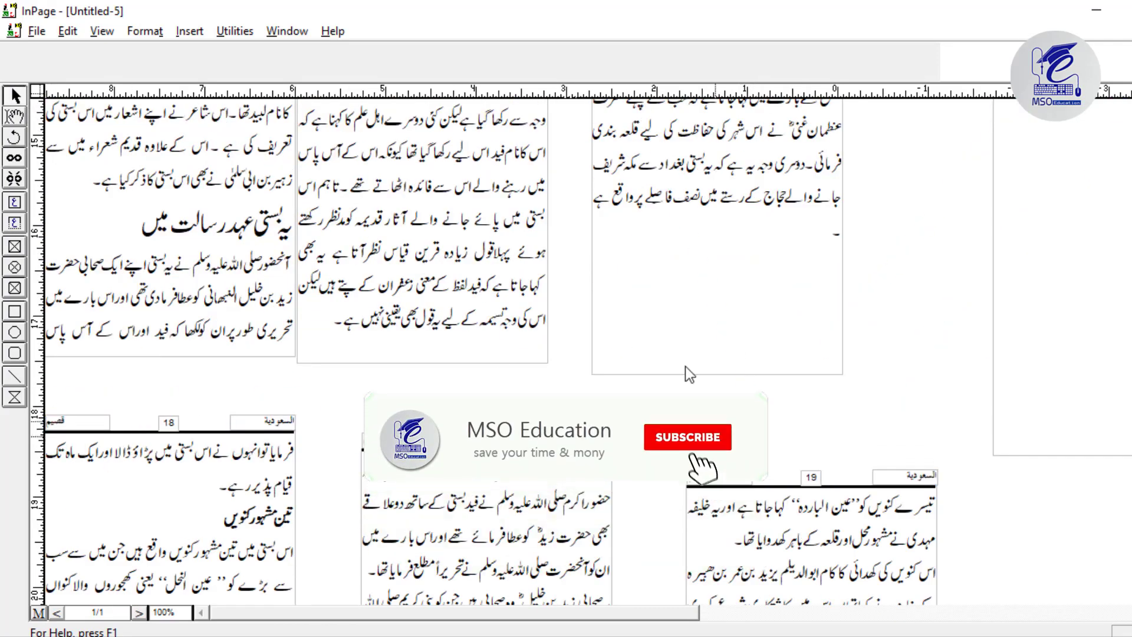
Set the page number of the empty mini-page beside page 20 to 21
{"action": "left_click", "coordinate": [678, 265]}
{"action": "scroll", "coordinate": [1070, 329], "scroll_direction": "up", "scroll_amount": 2}
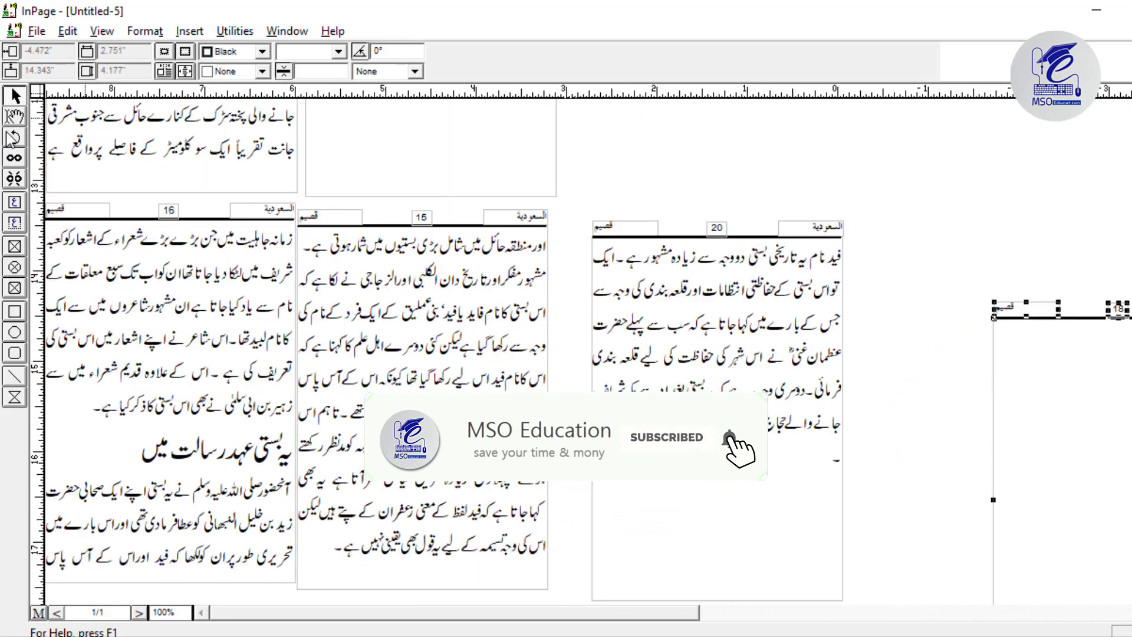
{"action": "left_click", "coordinate": [14, 116]}
{"action": "double_click", "coordinate": [1118, 310]}
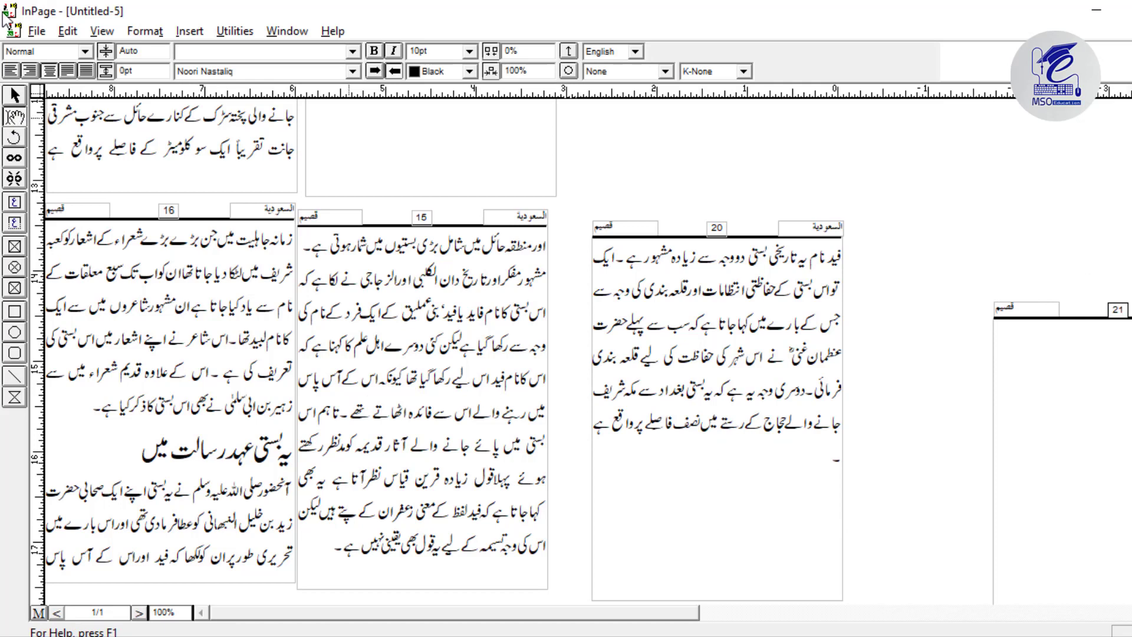
Move the empty mini-page 21 onto the upper-right quarter of the sheet
{"action": "left_click", "coordinate": [16, 96]}
{"action": "left_click", "coordinate": [723, 351]}
{"action": "left_click", "coordinate": [1117, 375]}
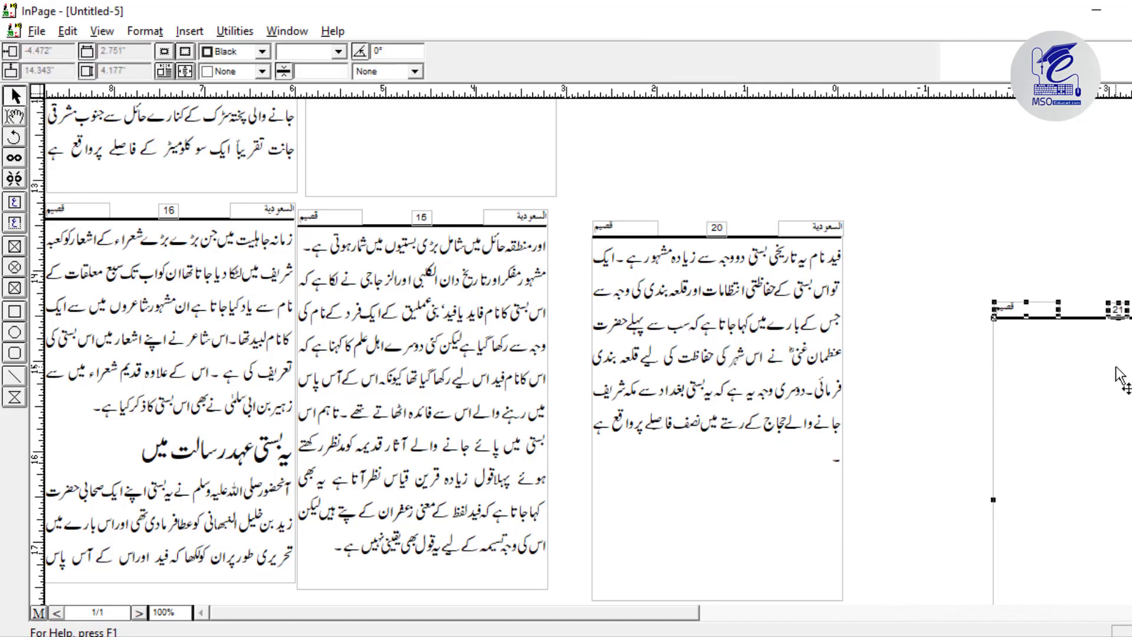
{"action": "key", "text": "ctrl+5"}
{"action": "left_click_drag", "start_coordinate": [617, 287], "coordinate": [584, 482]}
{"action": "left_click_drag", "start_coordinate": [641, 376], "coordinate": [746, 461]}
{"action": "left_click_drag", "start_coordinate": [683, 432], "coordinate": [766, 308]}
Copy mini-page 21 and paste one copy into each of the sheet's other three quarters
{"action": "right_click", "coordinate": [677, 288]}
{"action": "left_click", "coordinate": [719, 367]}
{"action": "right_click", "coordinate": [721, 383]}
{"action": "left_click", "coordinate": [747, 440]}
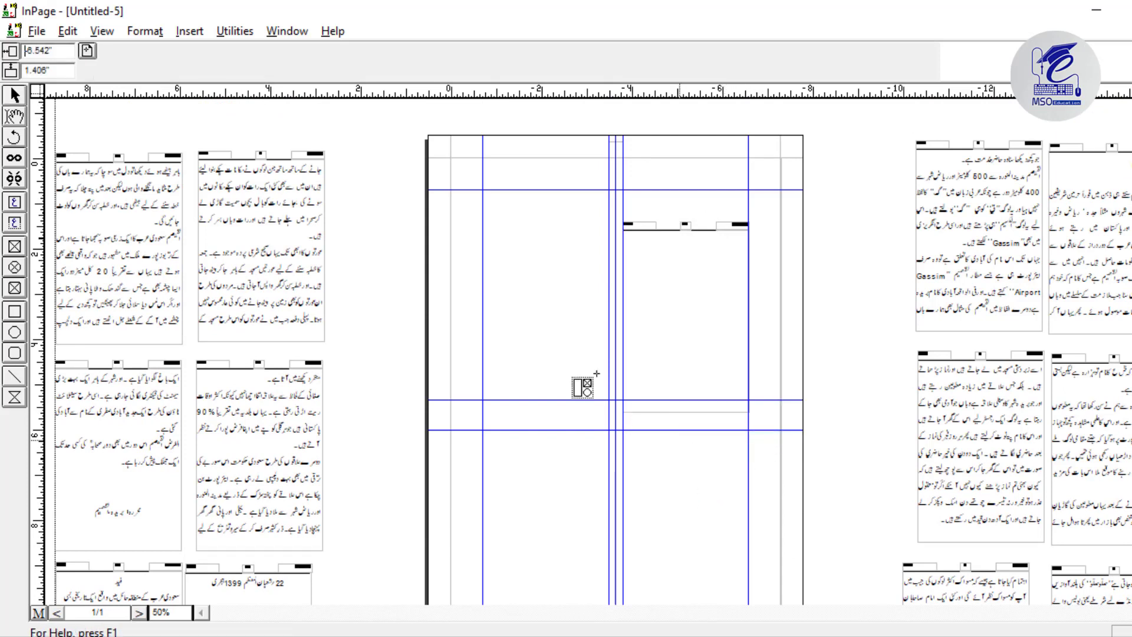
{"action": "left_click", "coordinate": [595, 237]}
{"action": "right_click", "coordinate": [743, 522]}
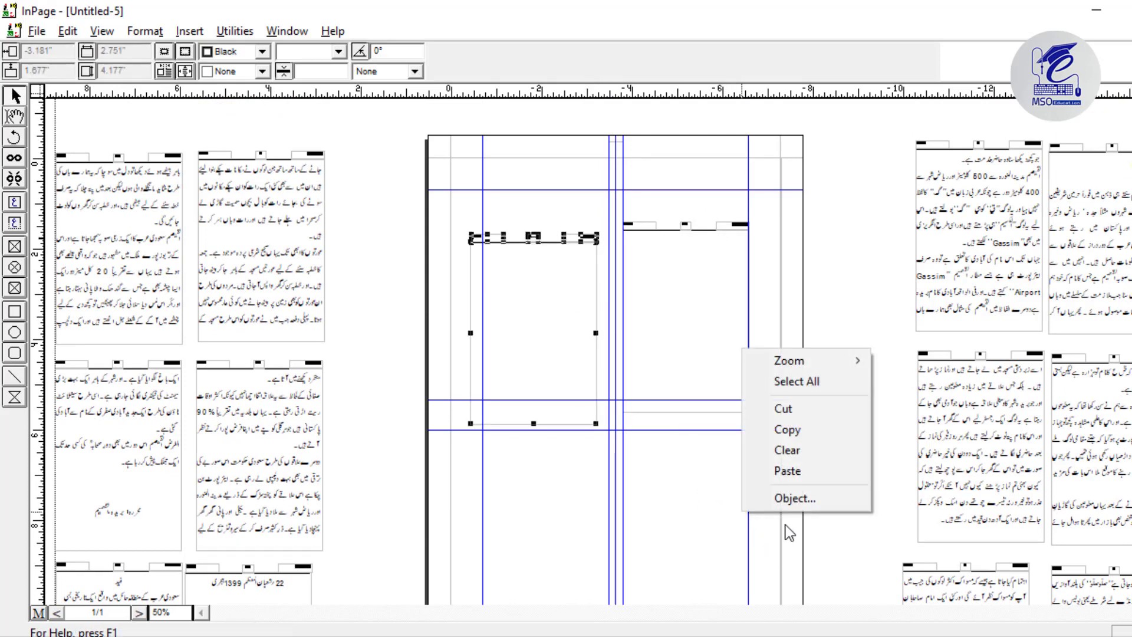
{"action": "left_click", "coordinate": [788, 471]}
{"action": "left_click", "coordinate": [740, 469]}
{"action": "right_click", "coordinate": [696, 495]}
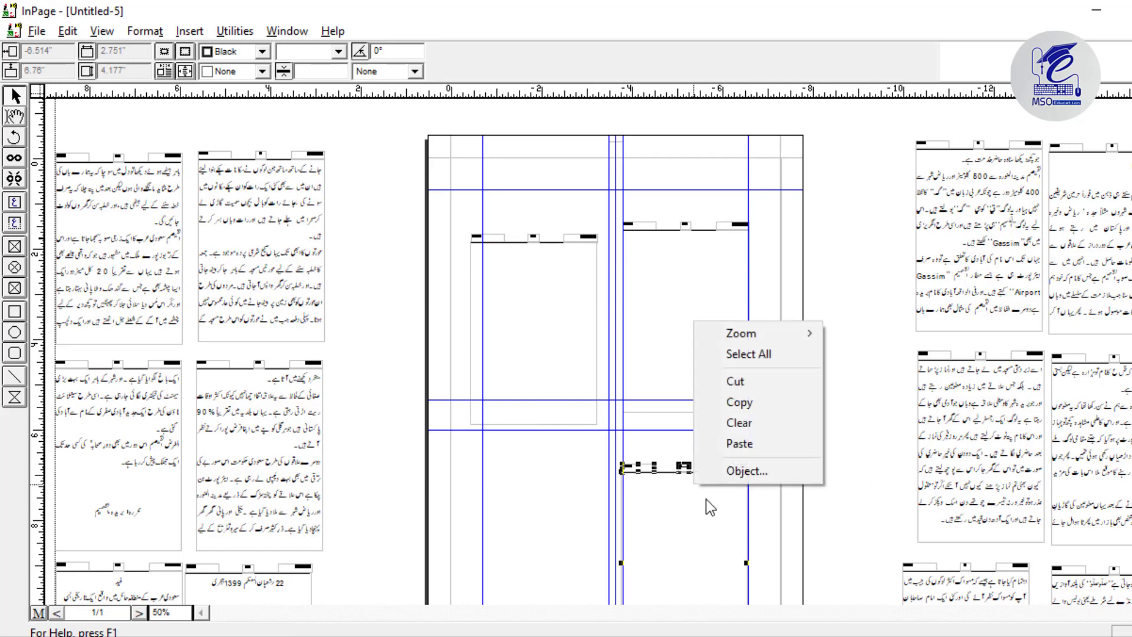
{"action": "left_click", "coordinate": [738, 443]}
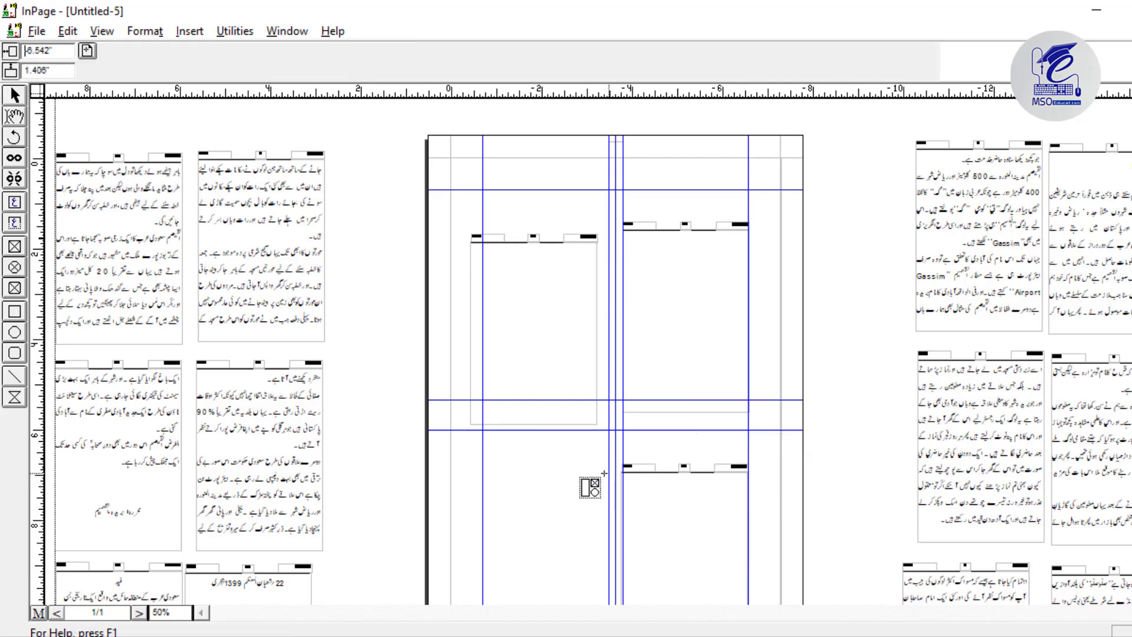
{"action": "left_click", "coordinate": [595, 488]}
Check the frame links of the four mini-pages on the sheet and renumber the upper-left copy as 22
{"action": "left_click", "coordinate": [15, 158]}
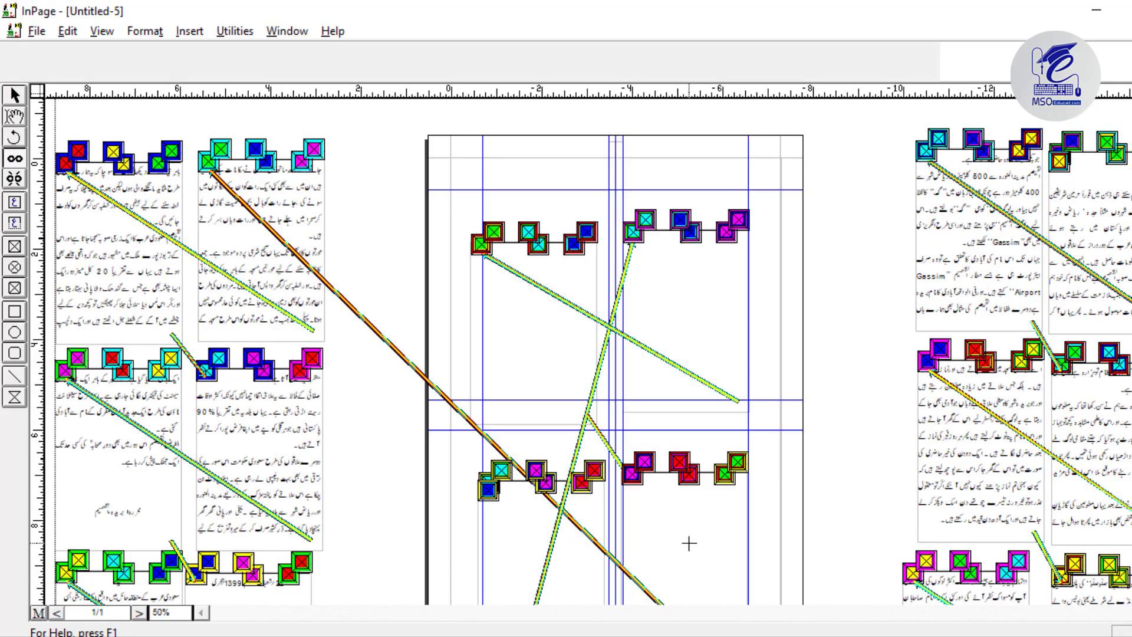
{"action": "left_click", "coordinate": [14, 118]}
{"action": "left_click", "coordinate": [691, 226]}
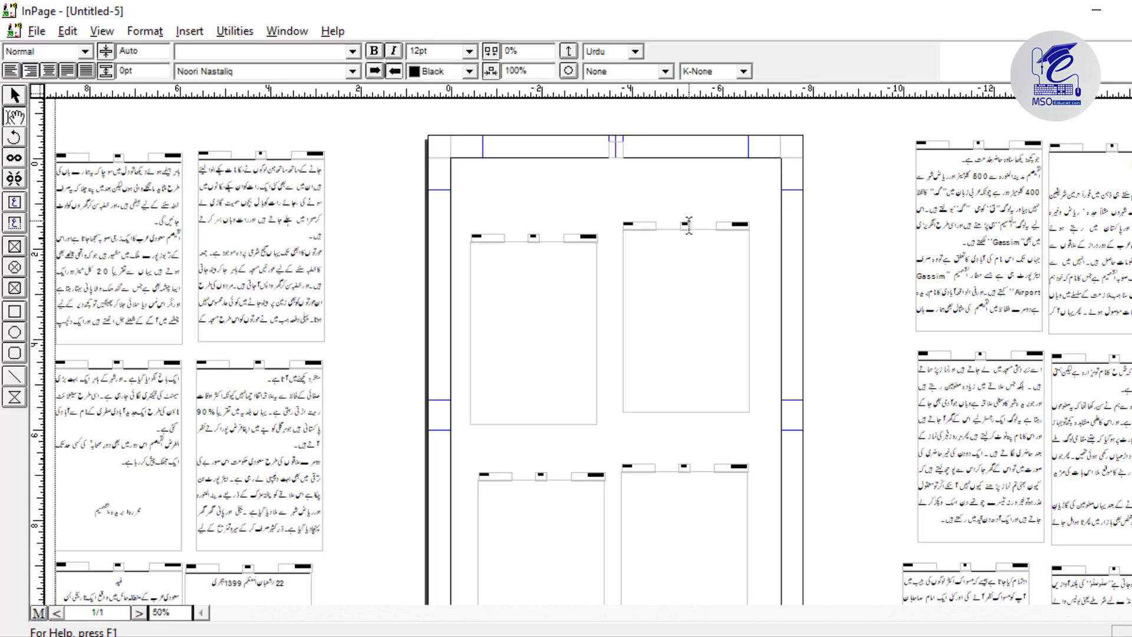
{"action": "key", "text": "ctrl+2"}
{"action": "left_click_drag", "start_coordinate": [613, 431], "coordinate": [707, 212]}
{"action": "double_click", "coordinate": [305, 209]}
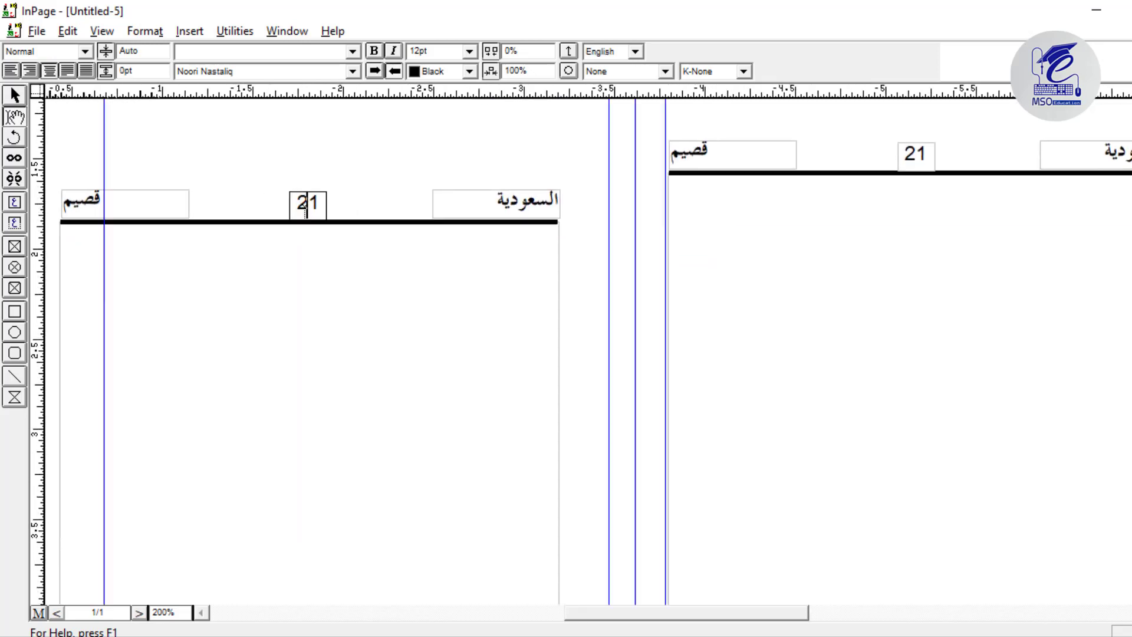
{"action": "type", "text": "2"}
Renumber the lower-right copy as 23 and the lower-left copy as 24, and bring the whole layout into view
{"action": "left_click_drag", "start_coordinate": [575, 362], "coordinate": [507, 28]}
{"action": "left_click_drag", "start_coordinate": [599, 536], "coordinate": [607, 1]}
{"action": "double_click", "coordinate": [861, 231]}
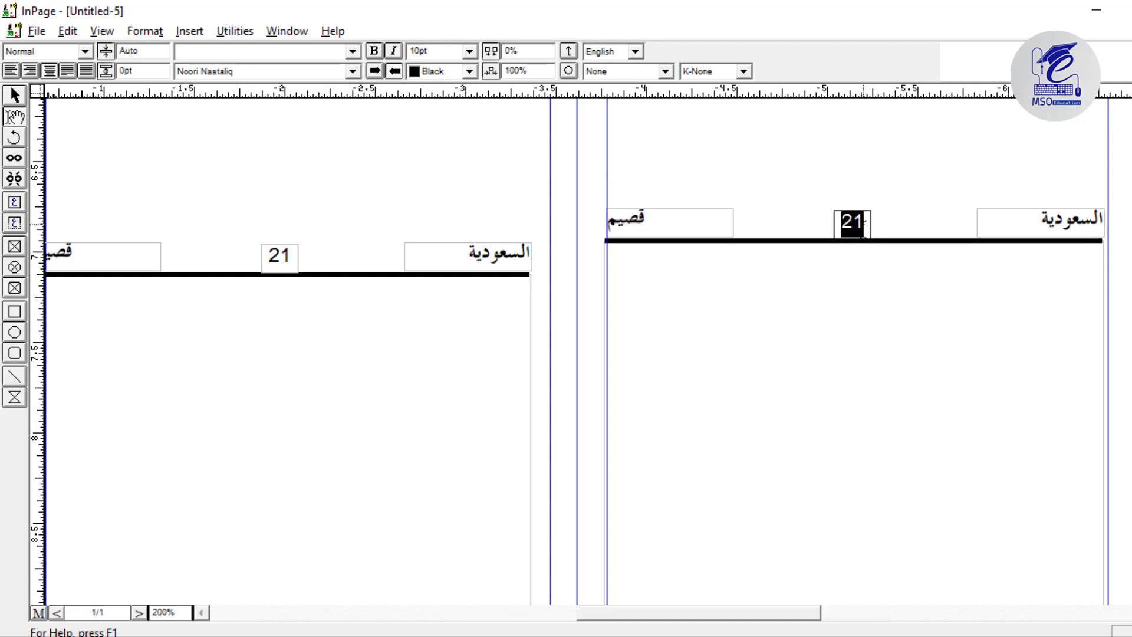
{"action": "type", "text": "23"}
{"action": "double_click", "coordinate": [274, 267]}
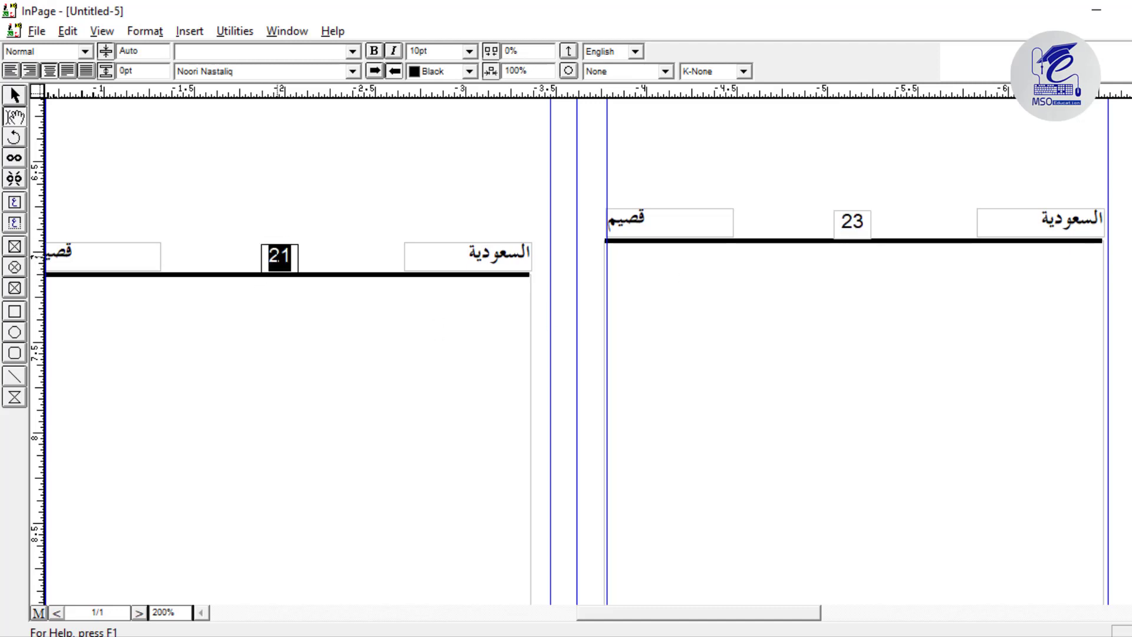
{"action": "type", "text": "24"}
{"action": "left_click", "coordinate": [380, 362]}
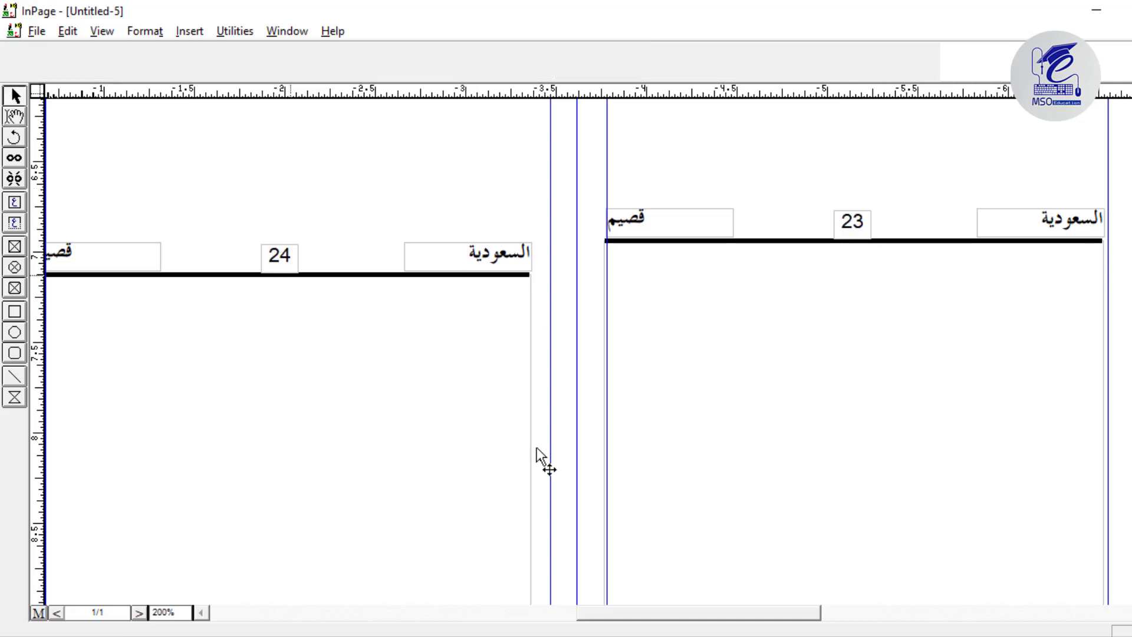
{"action": "scroll", "coordinate": [534, 427], "scroll_direction": "down", "scroll_amount": 4}
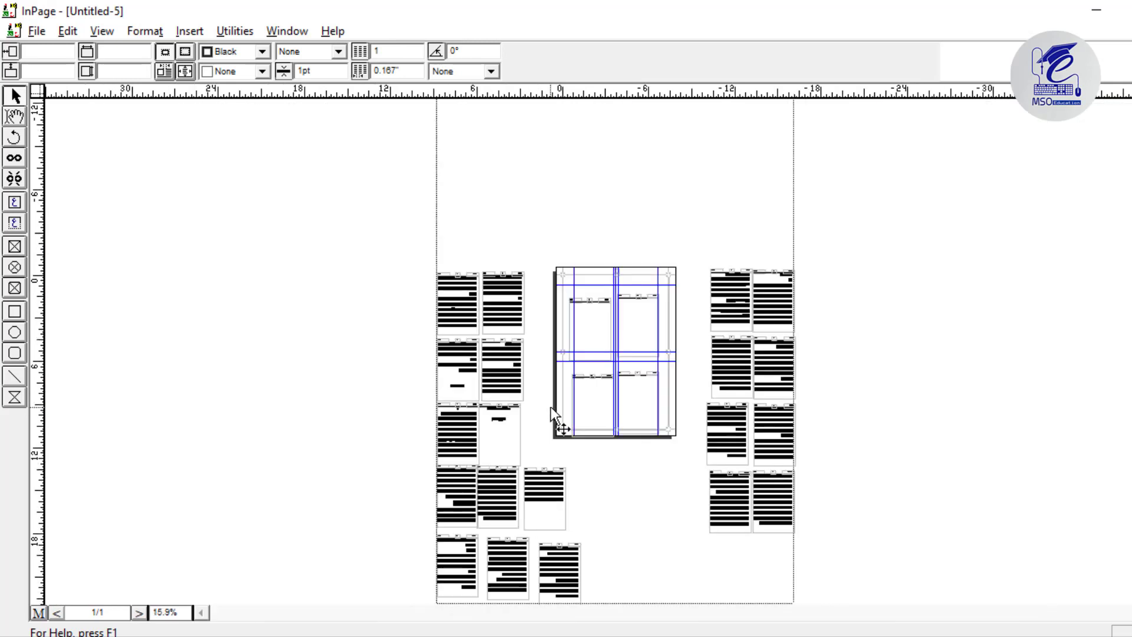
{"action": "left_click", "coordinate": [643, 551]}
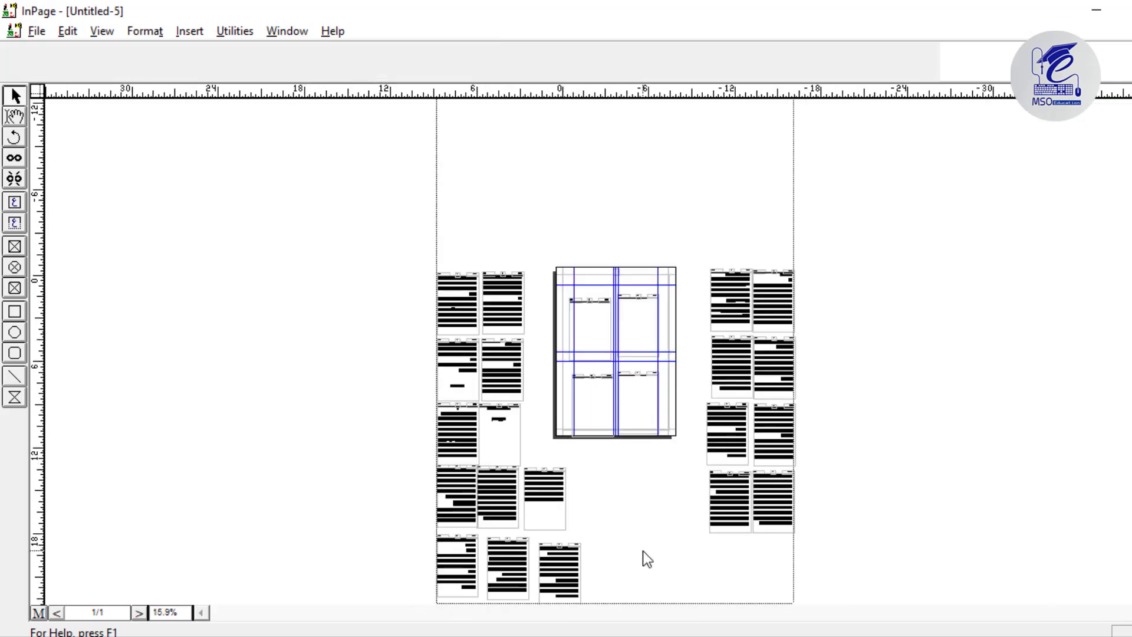